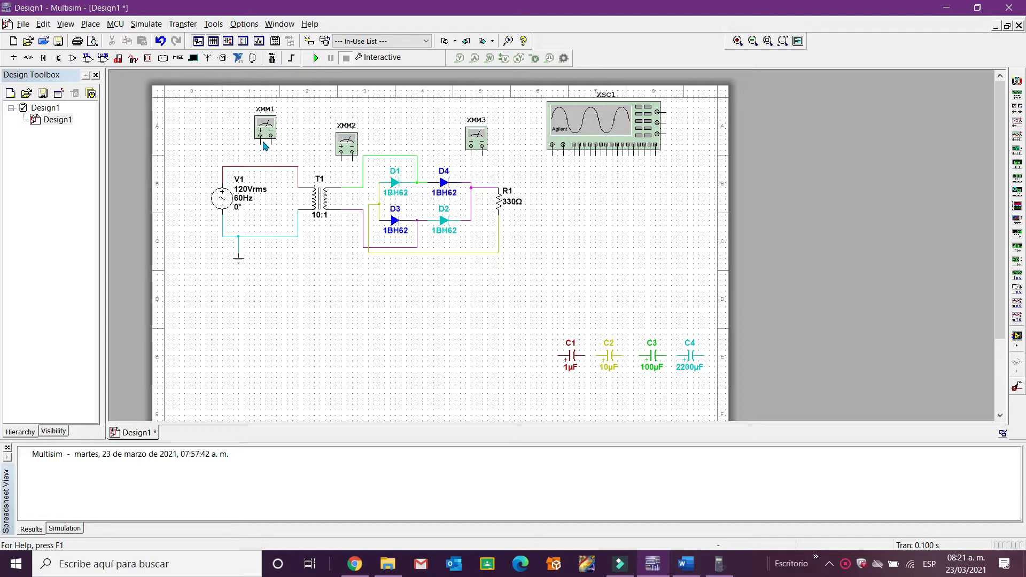
- Wire multimeter XMM1 across source V1 on the transformer's primary side
click(261, 145)
click(260, 166)
click(272, 144)
click(271, 237)
- Wire multimeter XMM2 across the secondary winding of transformer T1
click(341, 154)
click(347, 188)
click(352, 155)
click(352, 209)
- Wire multimeter XMM3 across the rectifier output that feeds load resistor R1
click(471, 150)
click(471, 183)
click(482, 150)
click(482, 253)
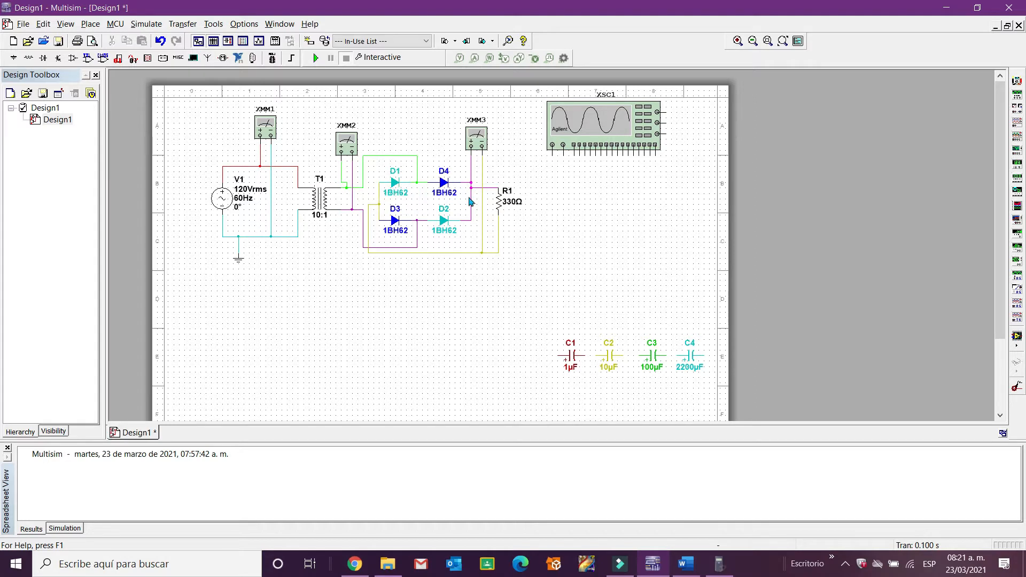
- Open the XMM1, XMM2 and XMM3 displays and run the interactive simulation long enough to read their voltages
double_click(274, 124)
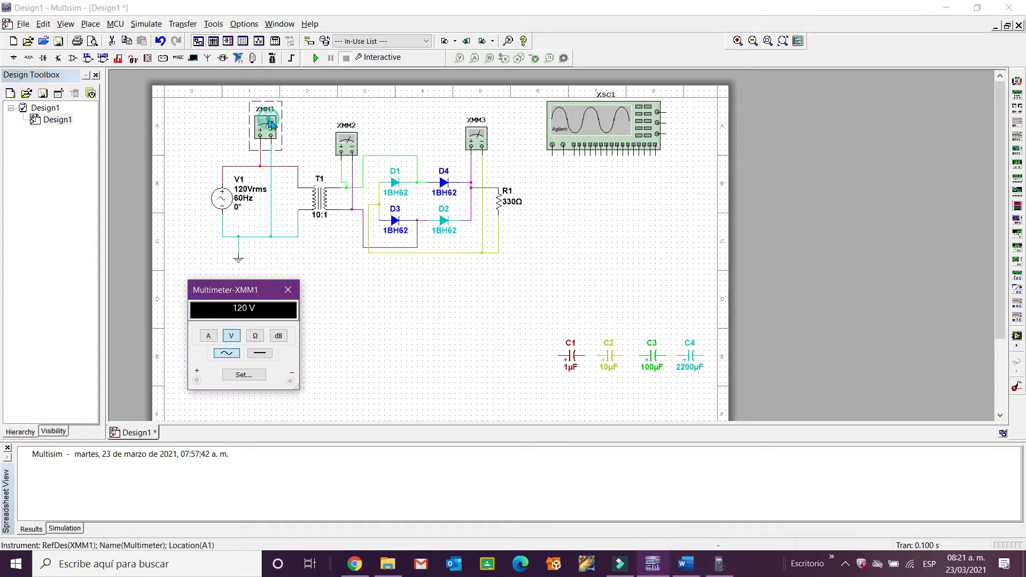
double_click(338, 143)
double_click(475, 138)
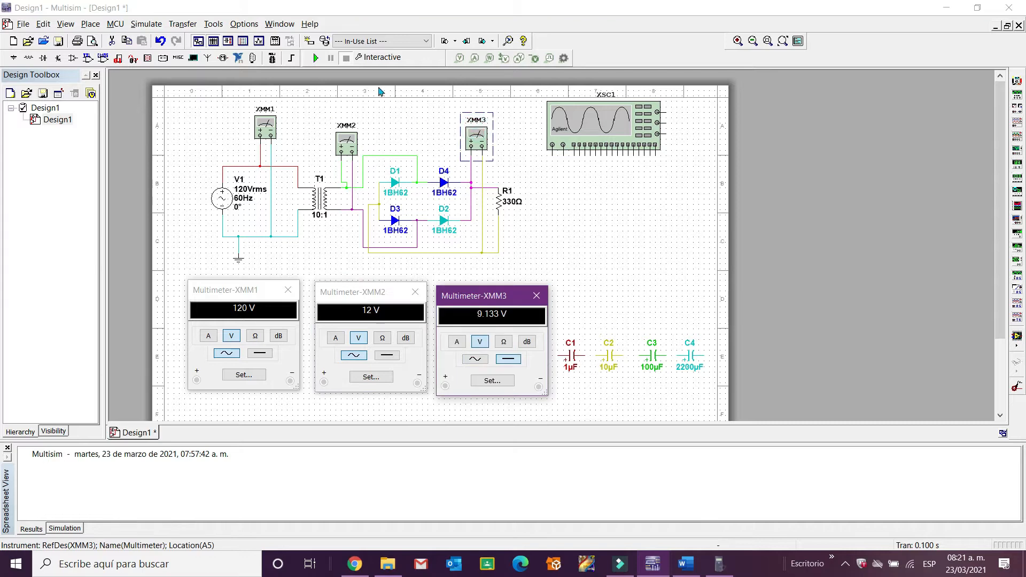
click(315, 58)
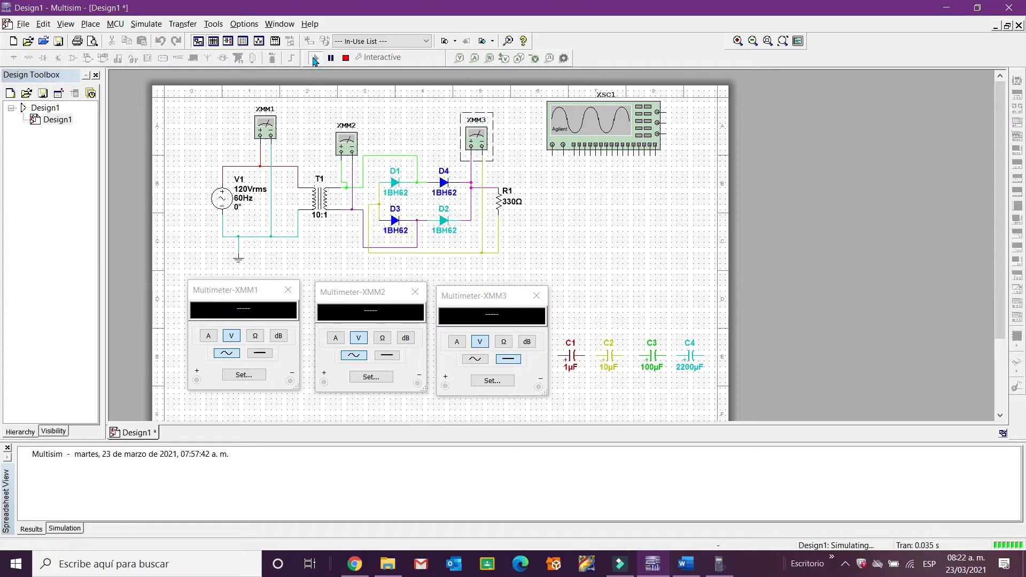
click(346, 58)
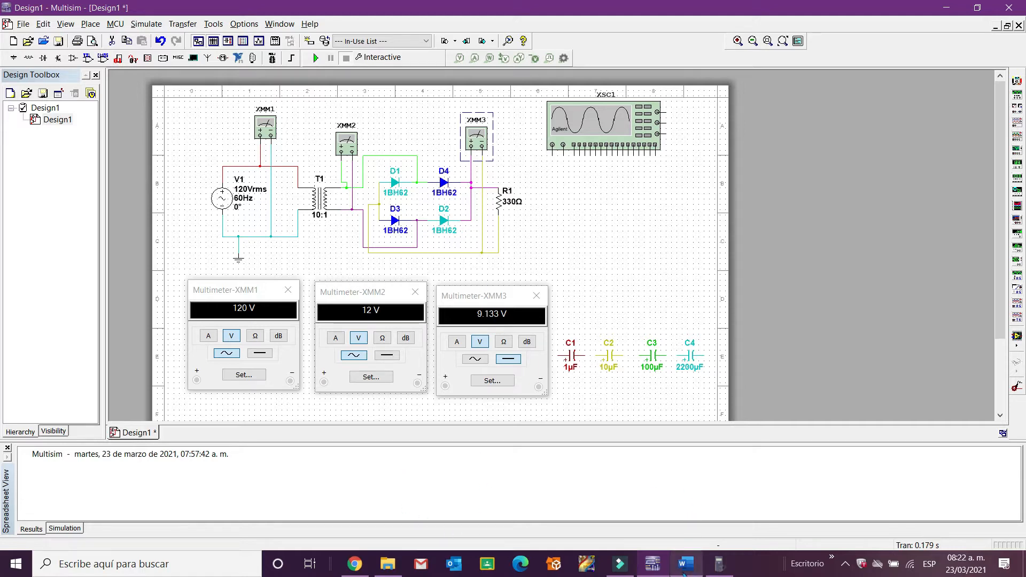
- Switch to the Word report and review the Captura número 1 measurements, the Vp and Vcd calculations and the written explanation
mouse_move(683, 574)
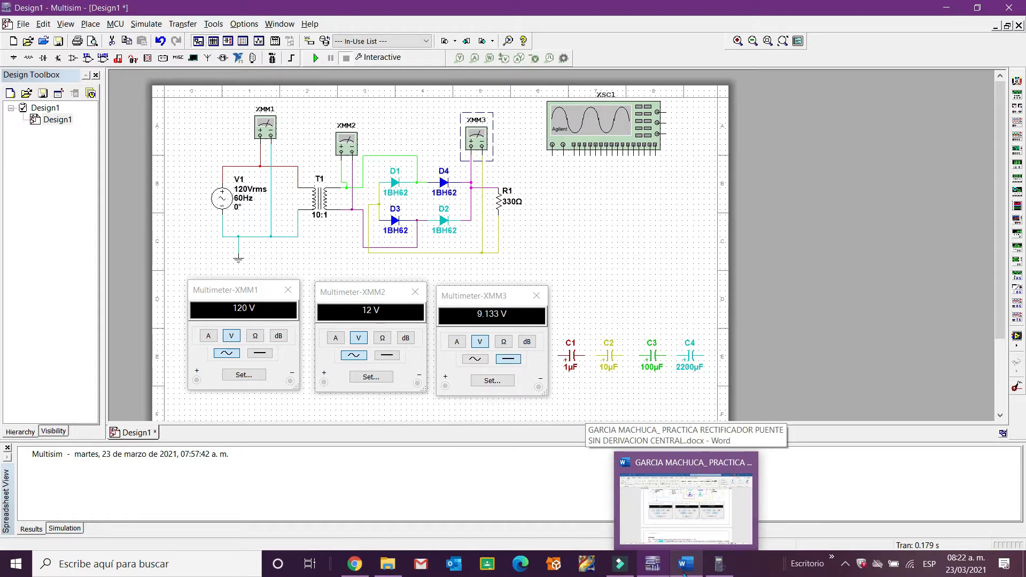
click(684, 574)
scroll(603, 393, up, 5)
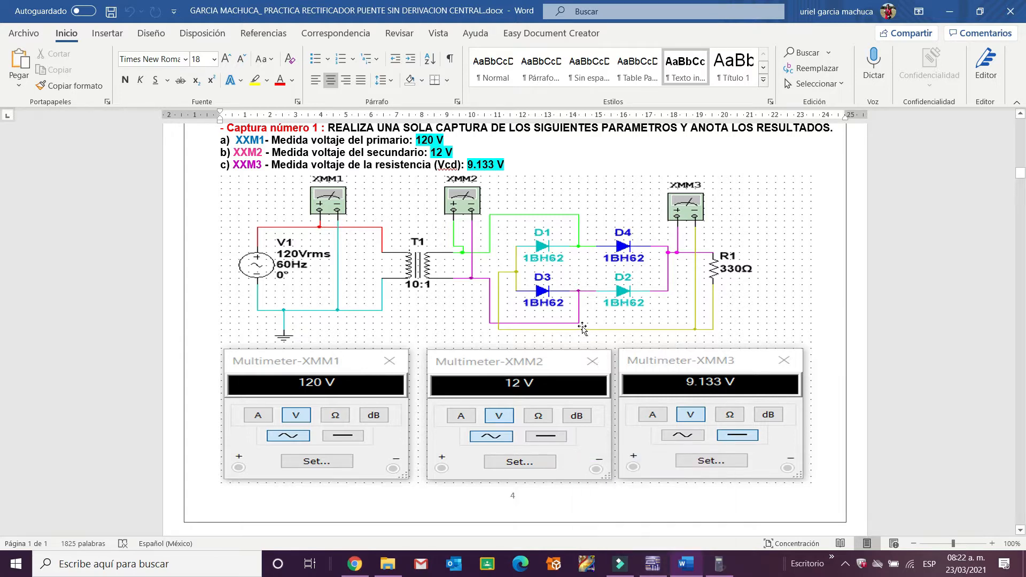
scroll(583, 328, down, 3)
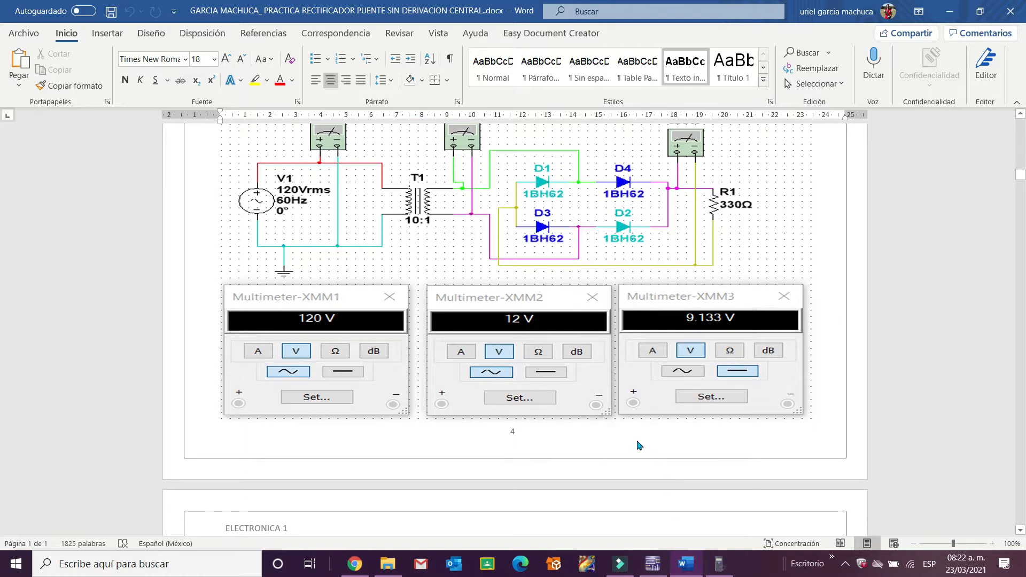
scroll(639, 445, down, 3)
scroll(574, 406, down, 5)
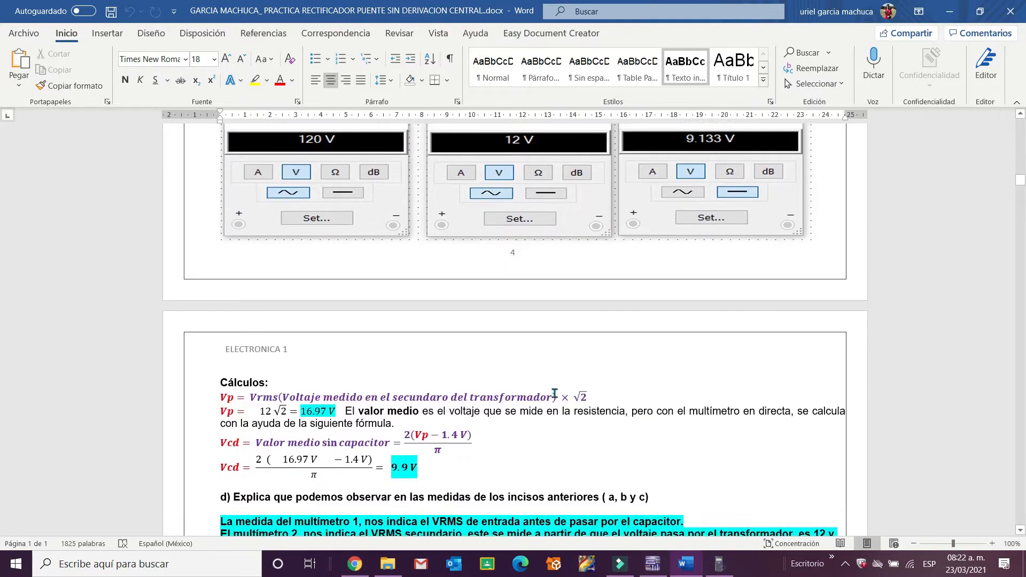
scroll(554, 394, down, 3)
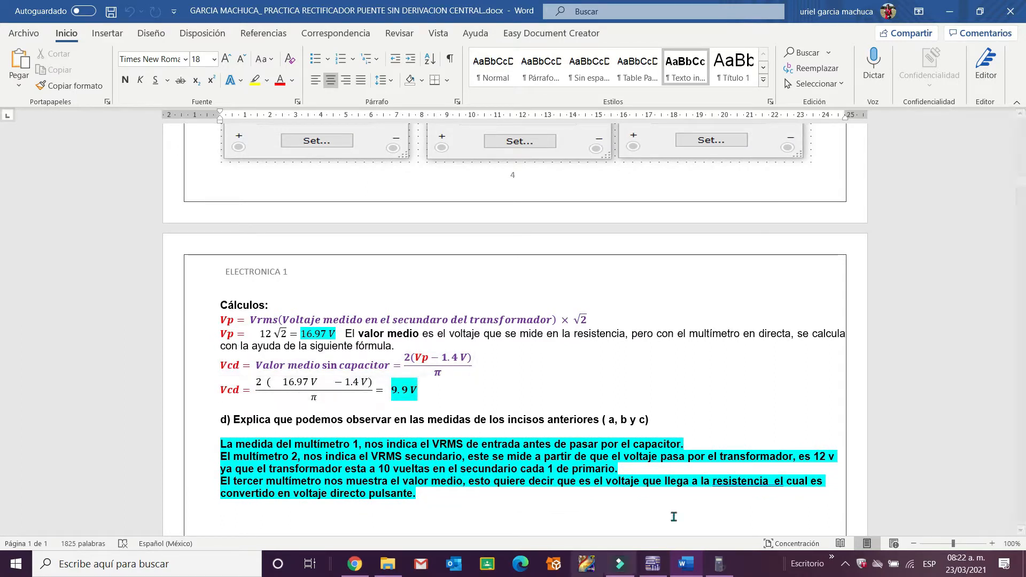
scroll(674, 517, down, 1)
click(720, 564)
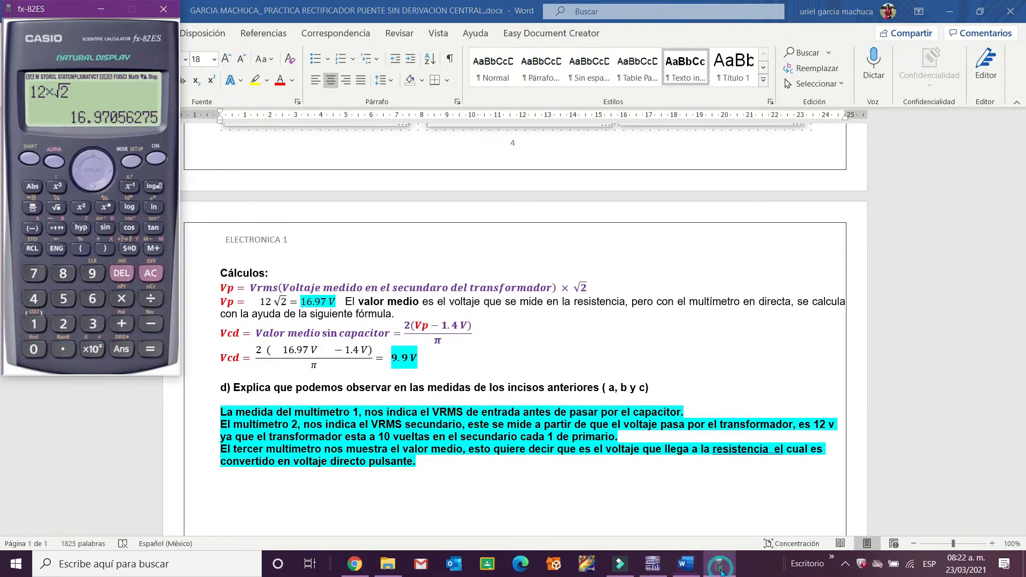
click(683, 571)
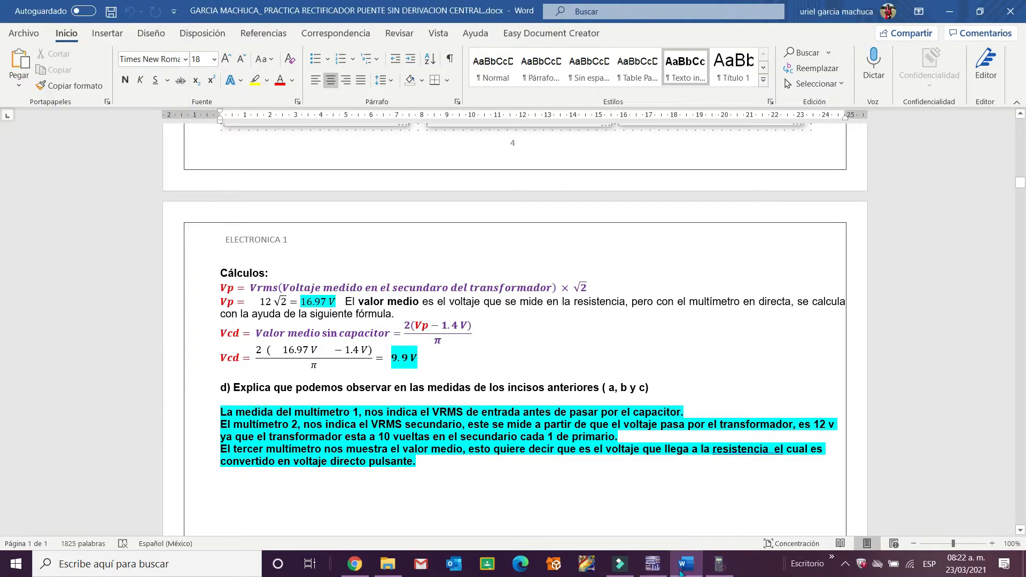
click(653, 565)
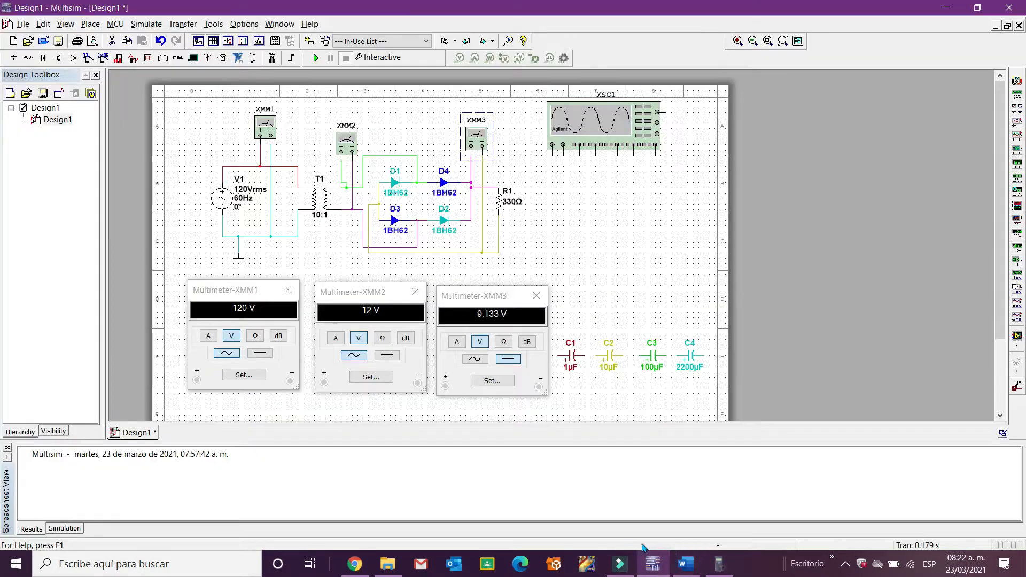
- Calculate the peak voltage as 12×√2 in the fx-82ES calculator and show the result as a decimal
click(719, 564)
click(156, 159)
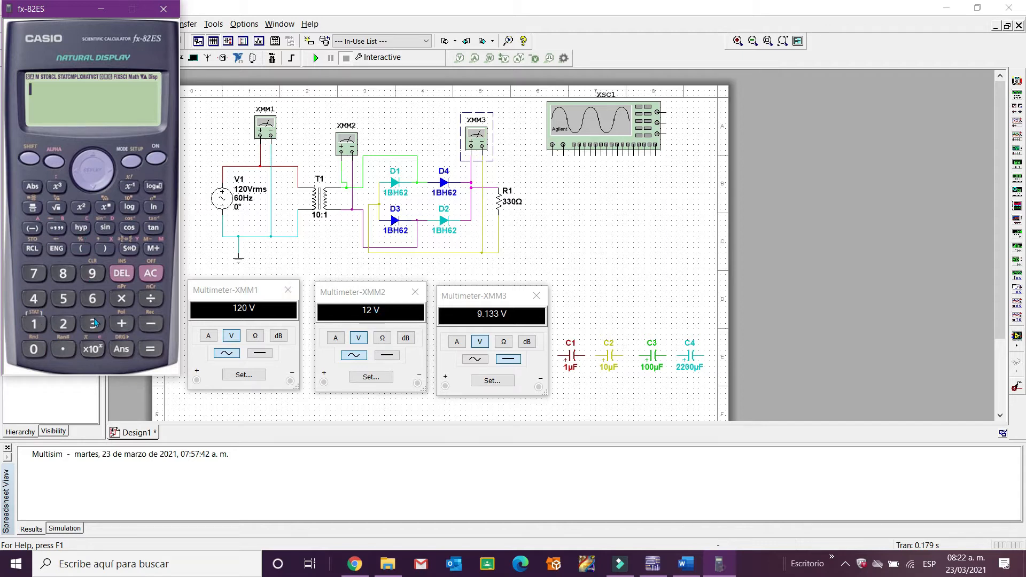
click(69, 327)
click(122, 299)
click(55, 202)
click(56, 207)
click(63, 324)
click(150, 349)
click(22, 158)
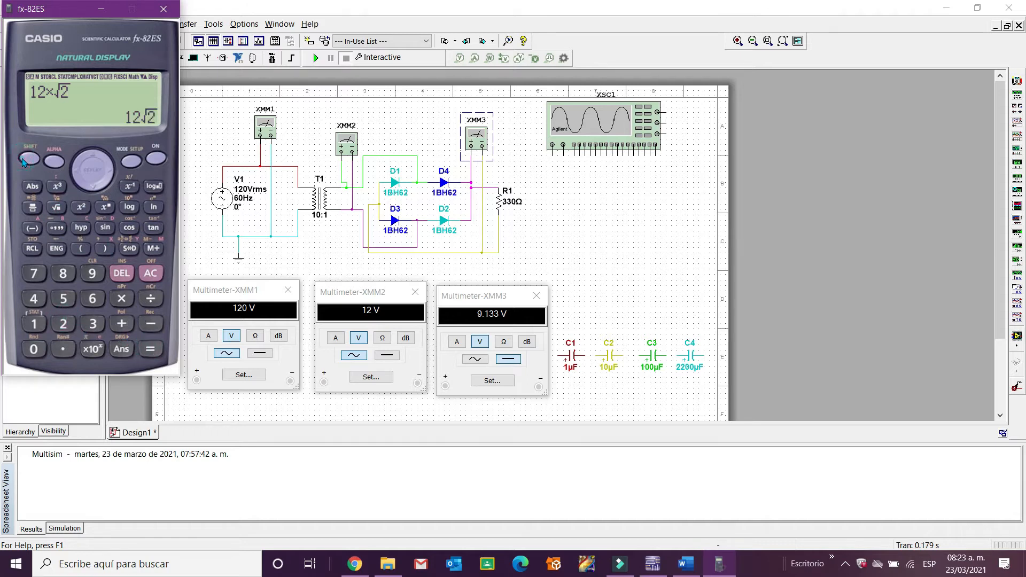
click(145, 348)
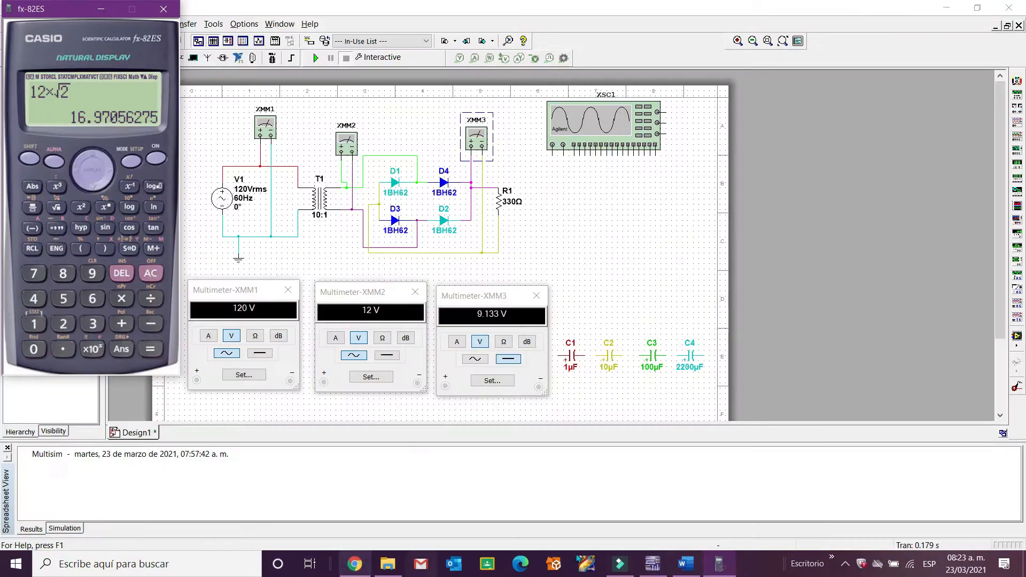
- Check the Vcd formula in the Word report and compute its numerator, 2 × (16.97 − 1.4), in the Windows calculator
click(679, 566)
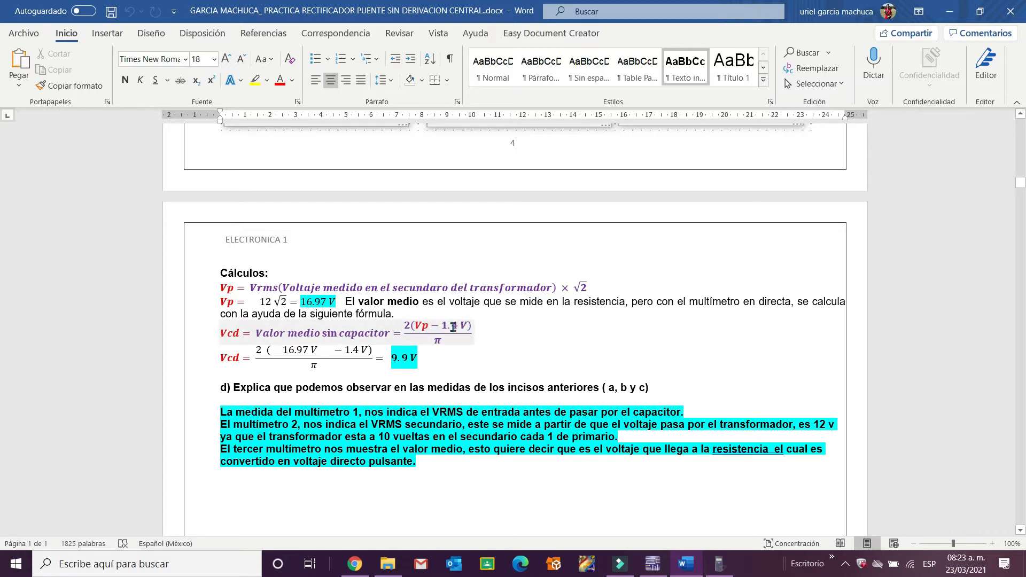
click(720, 566)
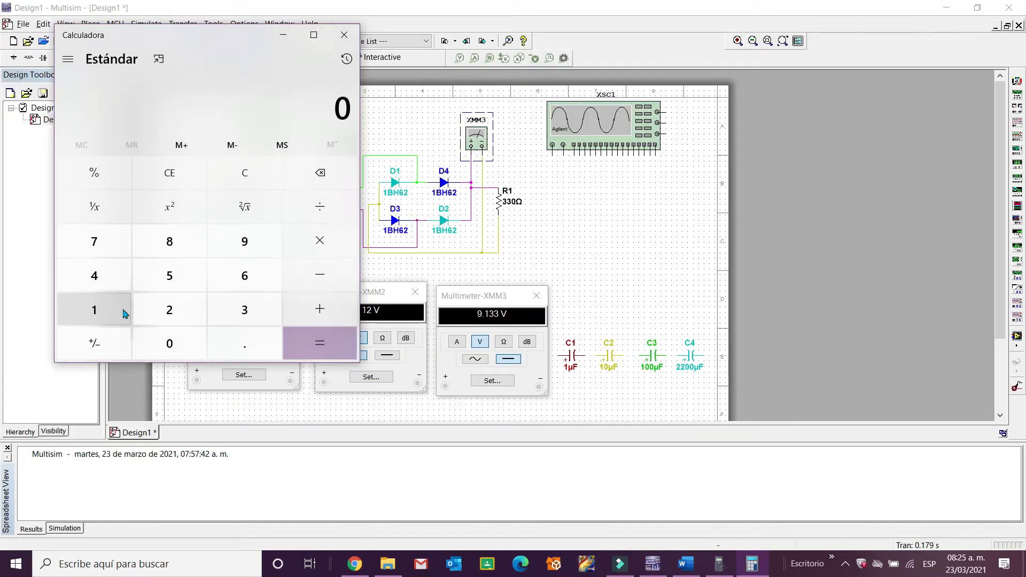
click(123, 311)
click(223, 272)
click(235, 342)
click(235, 243)
click(111, 241)
click(314, 275)
click(107, 309)
click(222, 345)
click(105, 276)
- Divide the 31.14 numerator by 3.1416 to obtain the average voltage Vcd
click(320, 207)
click(245, 310)
click(245, 343)
click(94, 310)
click(94, 275)
click(95, 310)
click(245, 276)
click(326, 345)
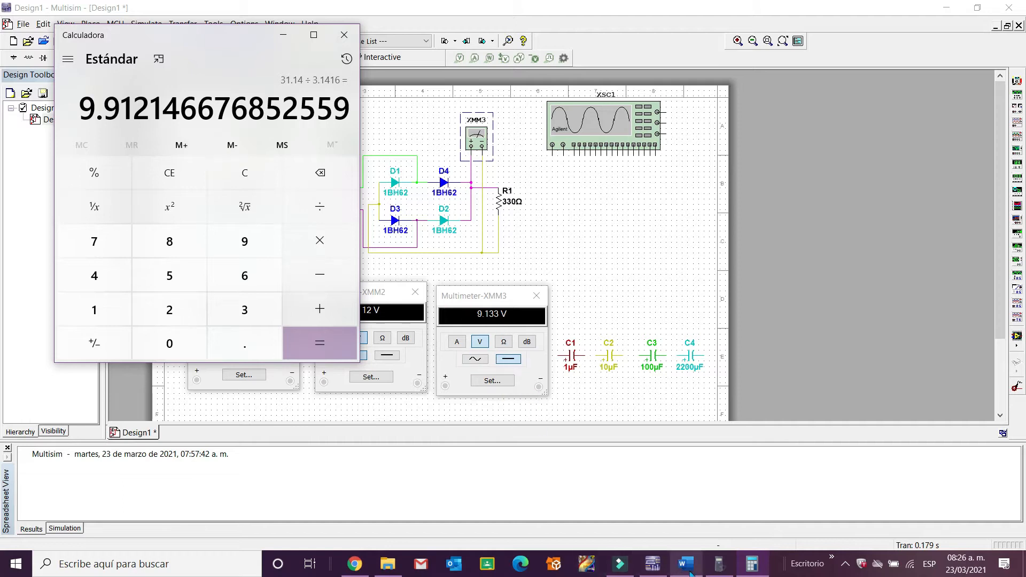
- Return to the Word report and find the Captura número 2 instructions for connecting the oscilloscope
mouse_move(689, 572)
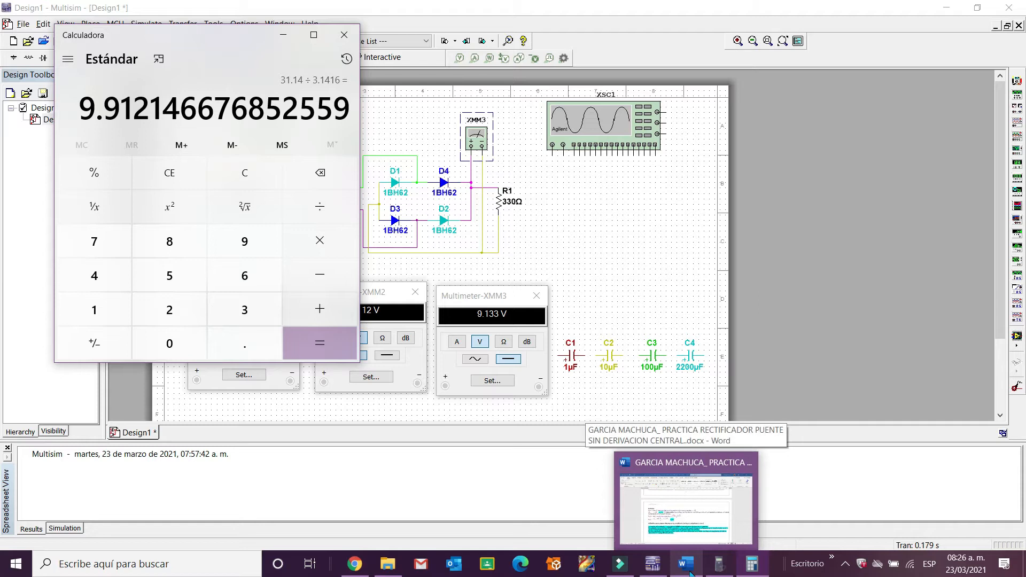
click(689, 573)
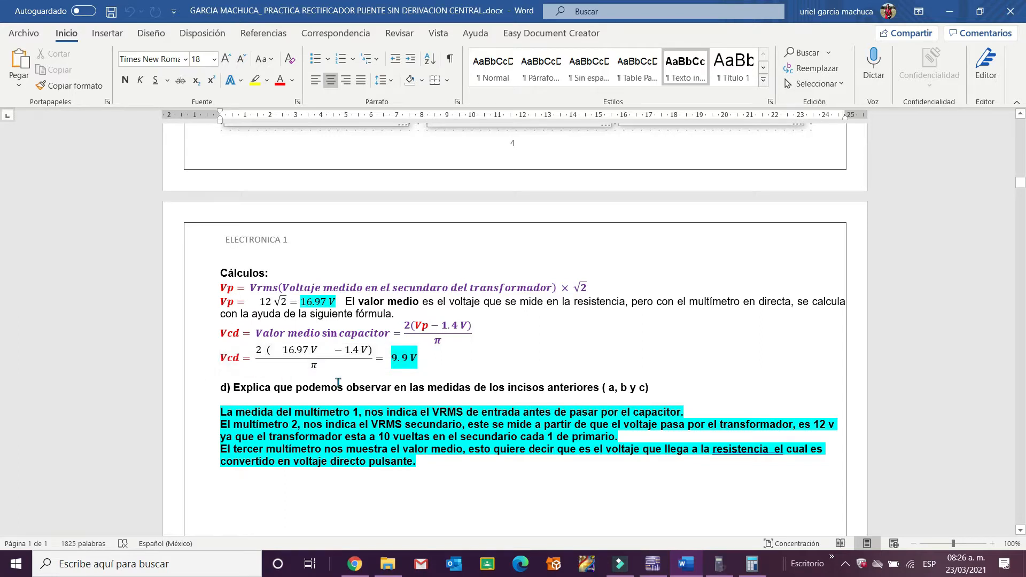
scroll(339, 387, down, 5)
scroll(339, 387, down, 4)
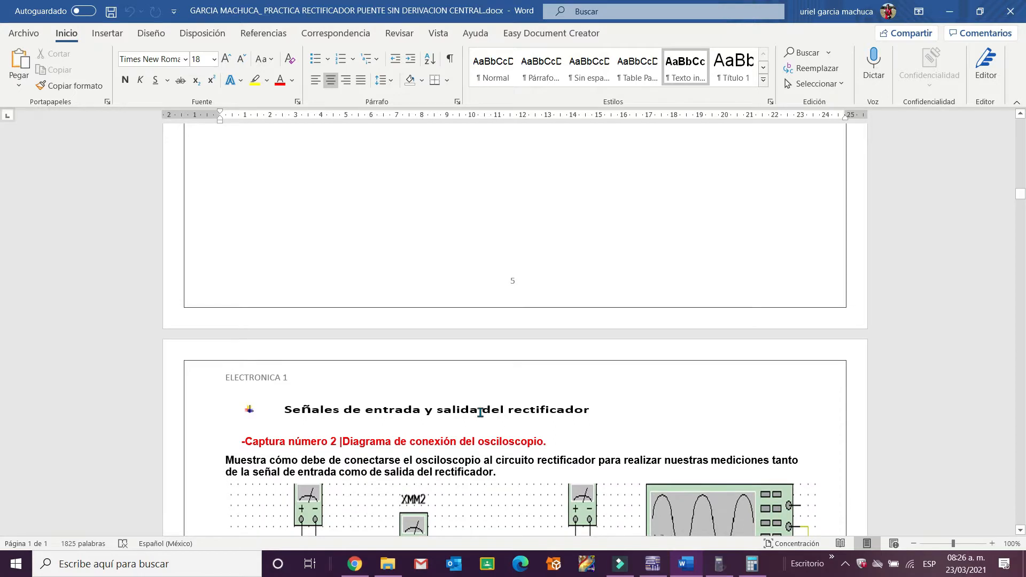
scroll(480, 412, down, 1)
scroll(480, 412, up, 1)
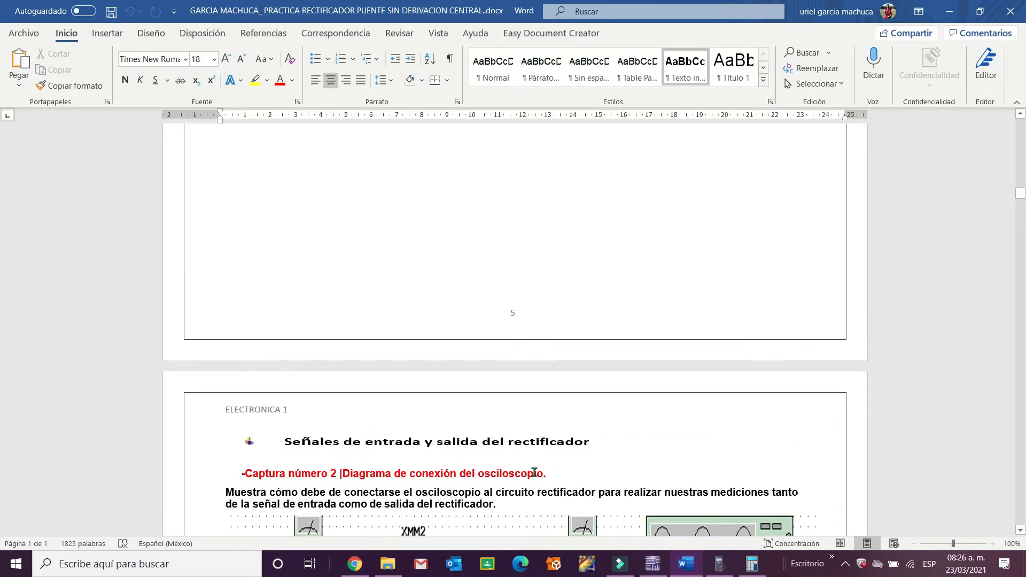
- In Multisim, wire oscilloscope XSC1 with channel 1 on the bridge's D1/D4 input, channel 2 on R1's upper end and ground on its return line
key(alt+Tab)
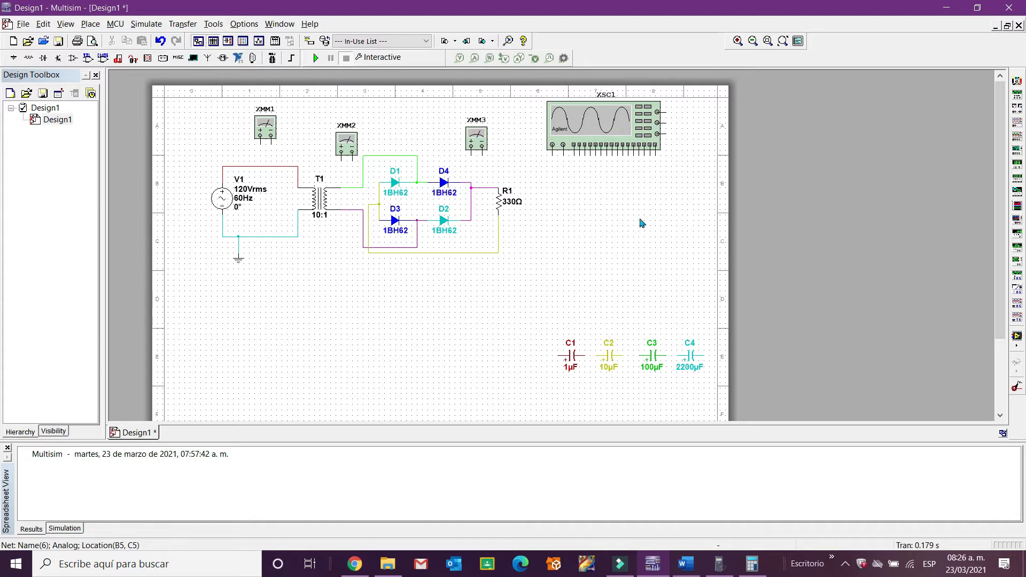
click(552, 146)
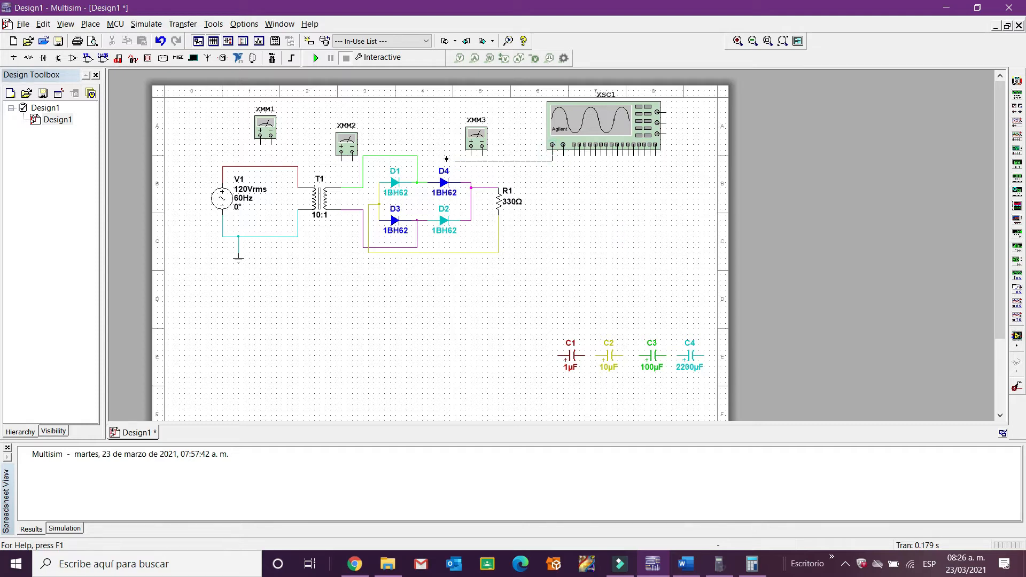
click(417, 158)
click(563, 146)
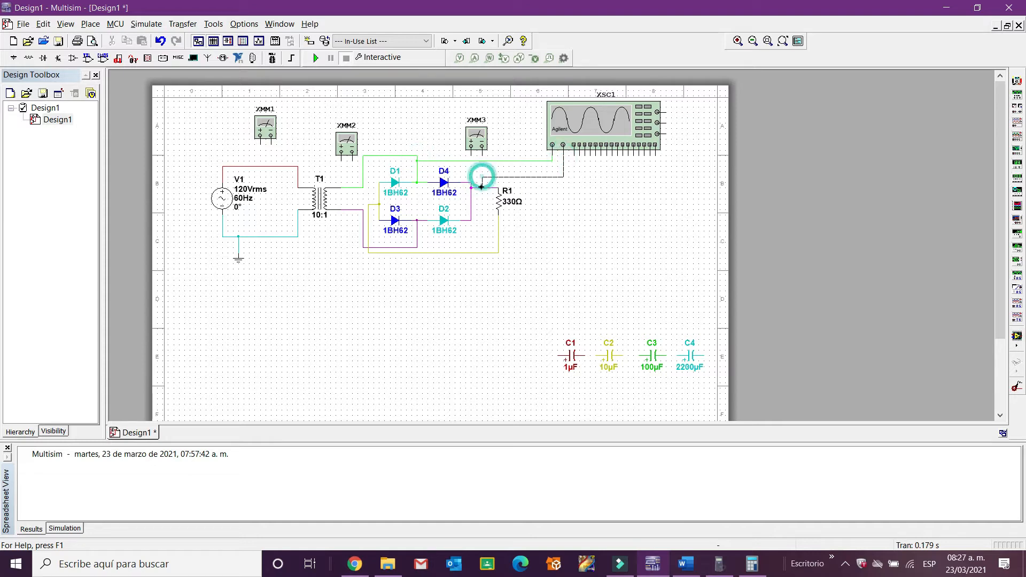
click(482, 188)
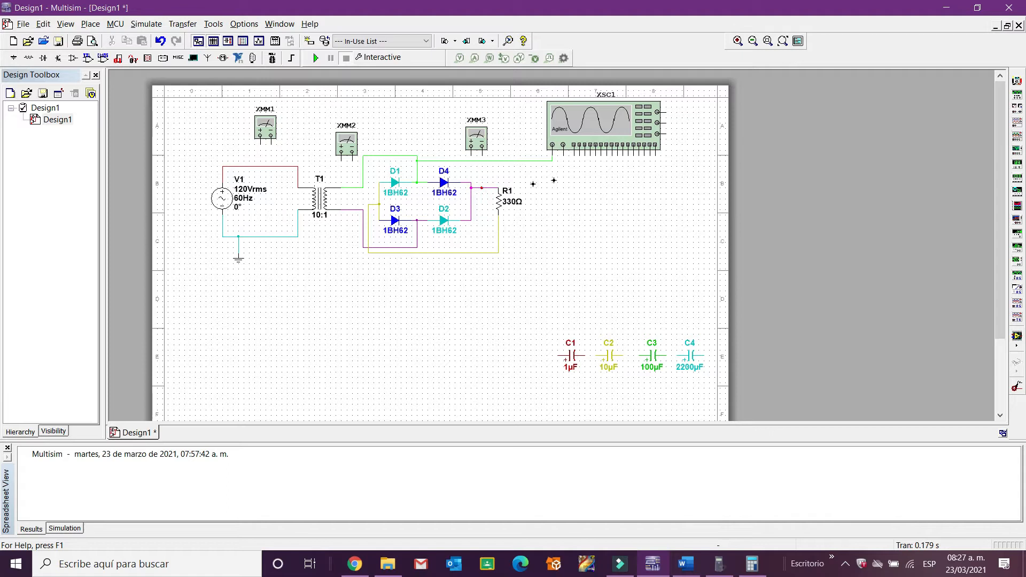
click(663, 123)
key(Escape)
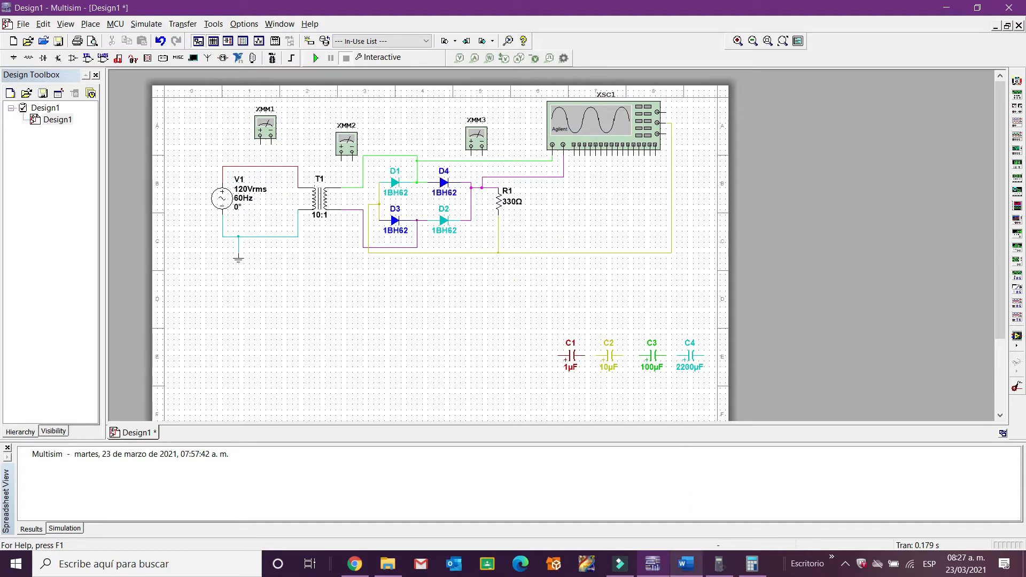
- Compare the wiring with the Captura número 2 diagram in the Word report and read the Captura número 3 instructions
mouse_move(686, 568)
click(685, 566)
scroll(652, 283, down, 6)
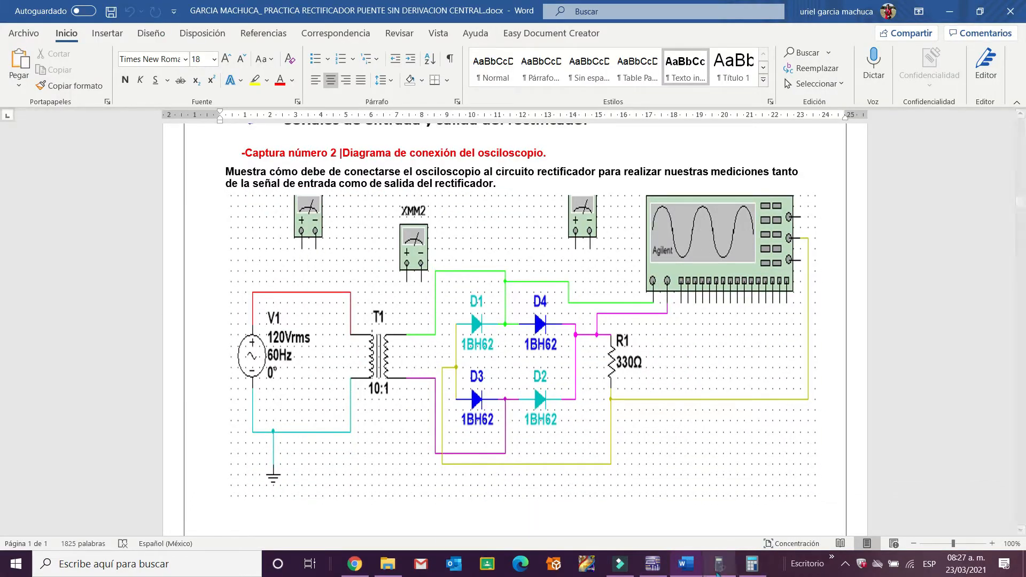
click(655, 565)
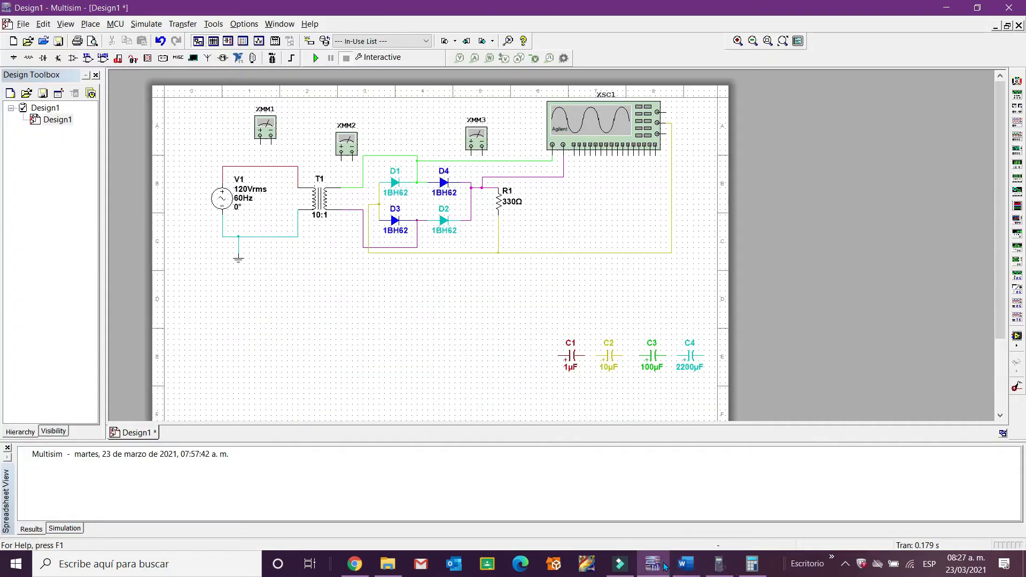
click(663, 565)
scroll(635, 458, down, 10)
scroll(635, 458, up, 1)
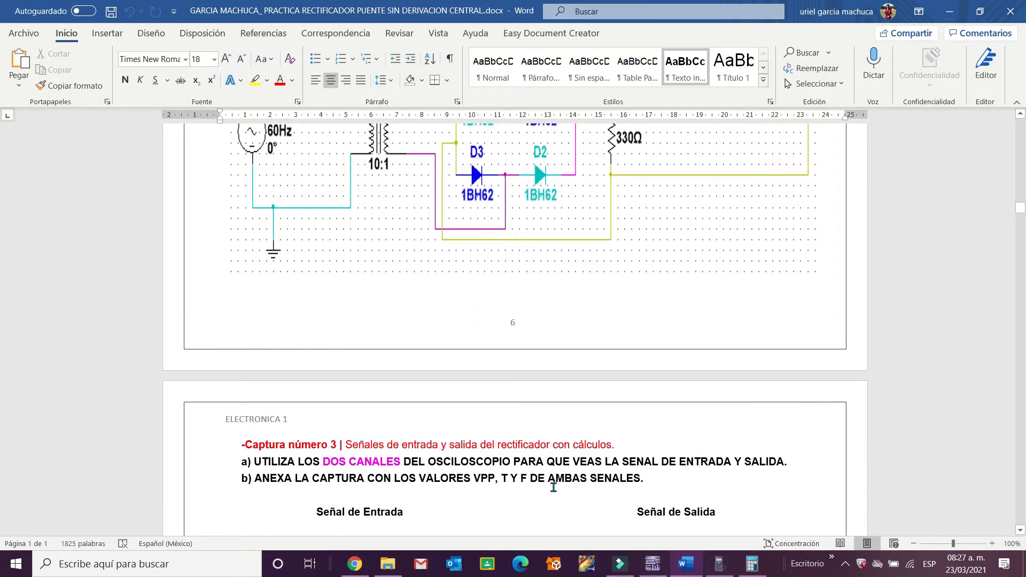
mouse_move(680, 566)
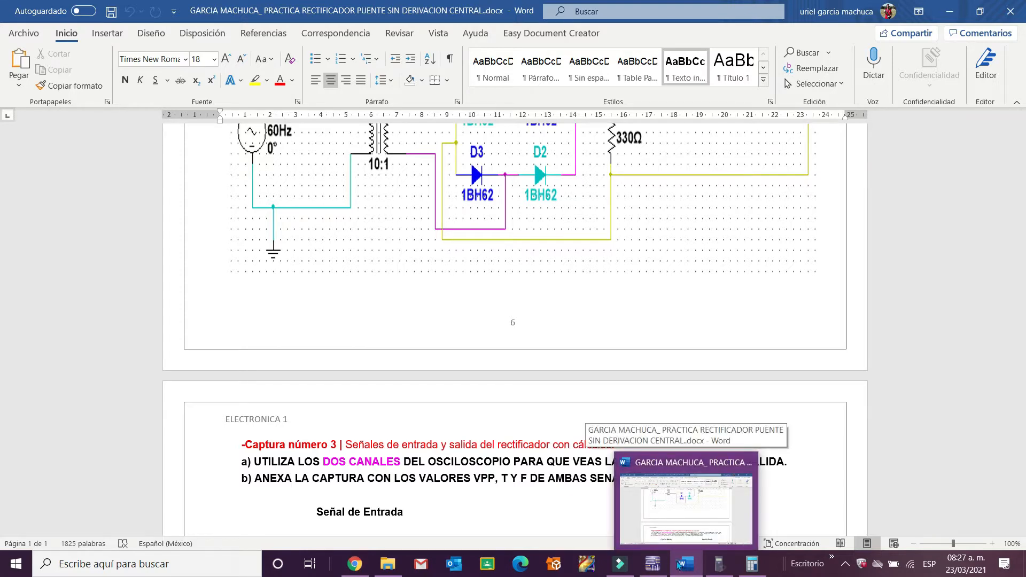
click(680, 566)
click(680, 565)
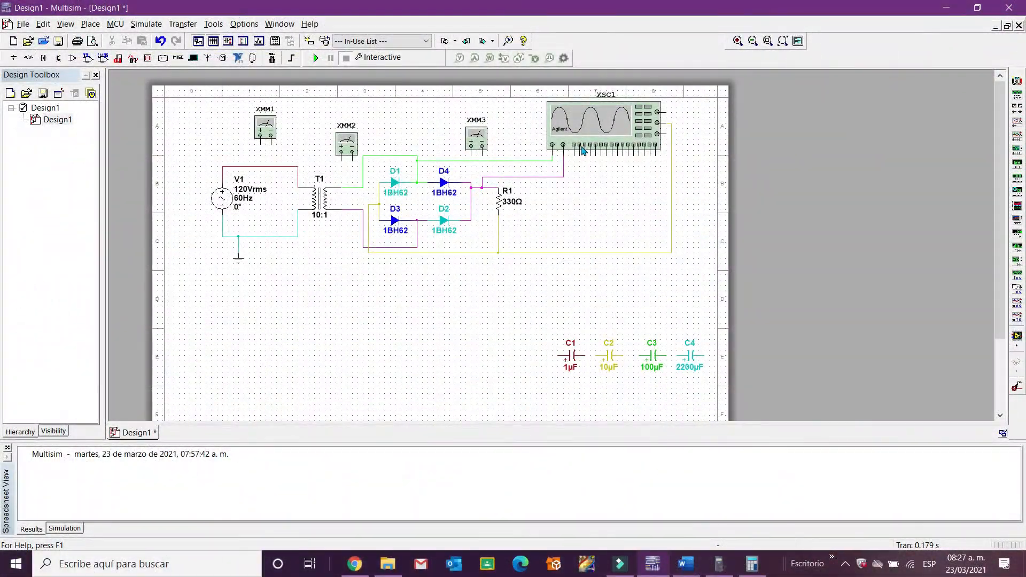
- Open the Agilent oscilloscope XSC1 front panel in Multisim and set it running
double_click(658, 148)
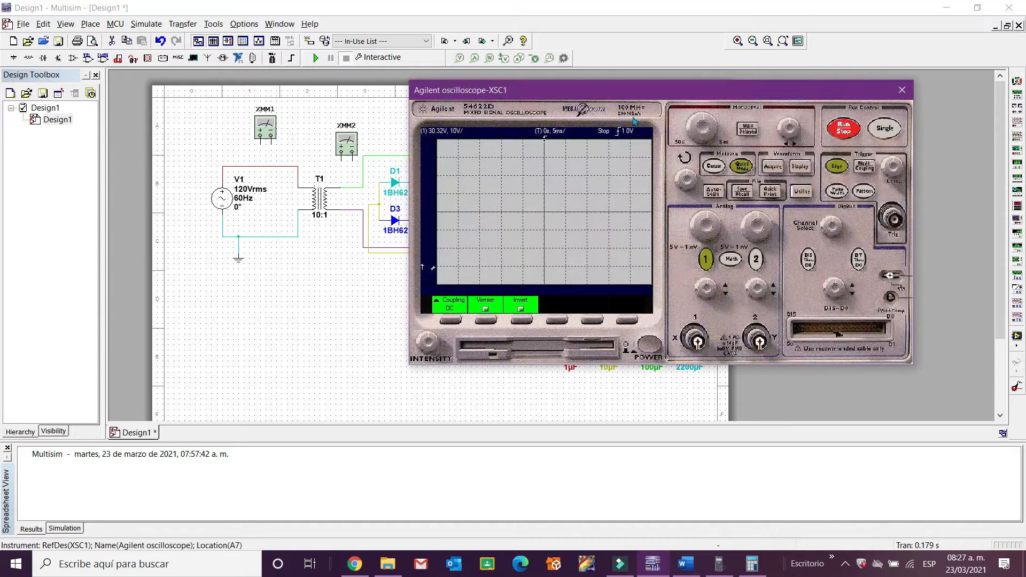
drag(593, 90, 609, 128)
click(846, 166)
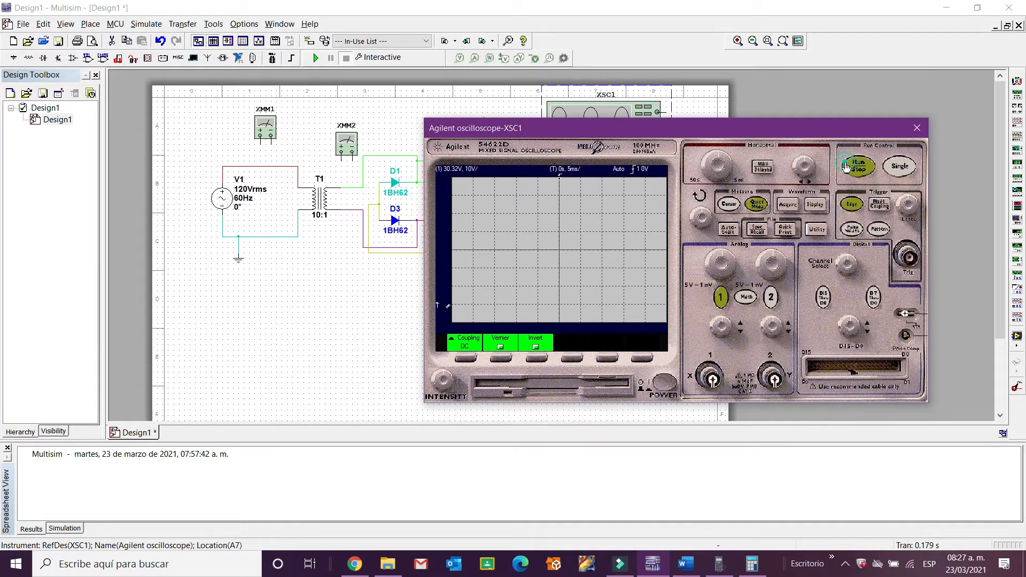
- Run the simulation, move channel 1's vertical position to the middle of the oscilloscope grid and freeze the input signal trace
click(315, 58)
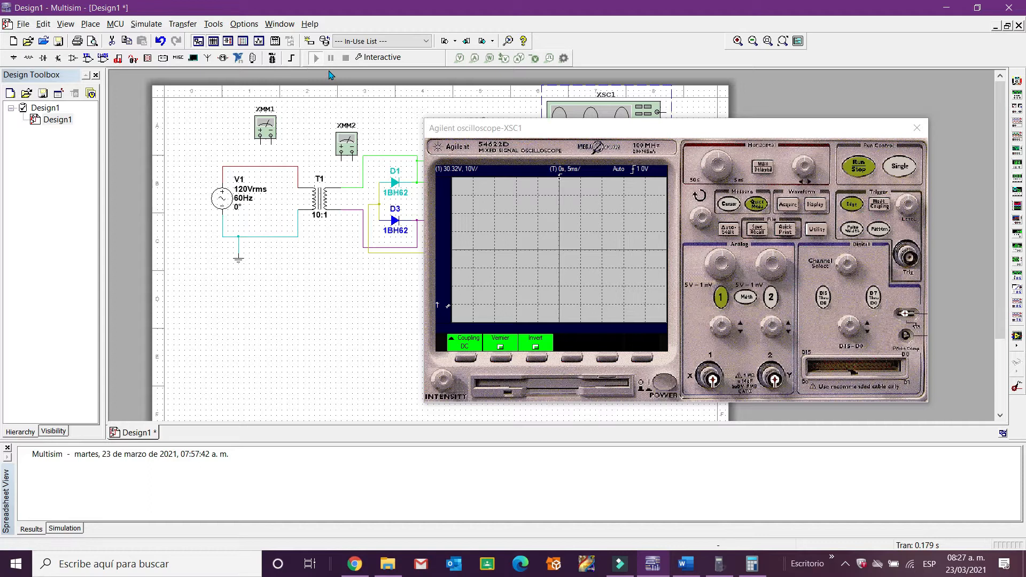
mouse_move(721, 325)
mouse_down()
mouse_move(681, 336)
mouse_move(695, 352)
mouse_move(725, 356)
mouse_move(714, 323)
mouse_move(701, 323)
mouse_move(732, 330)
mouse_up()
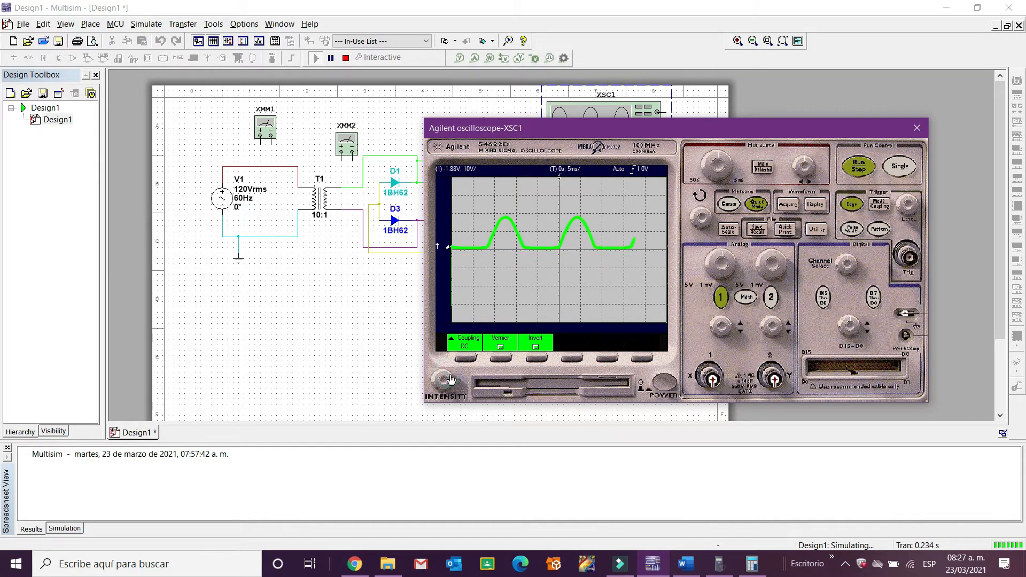
click(859, 169)
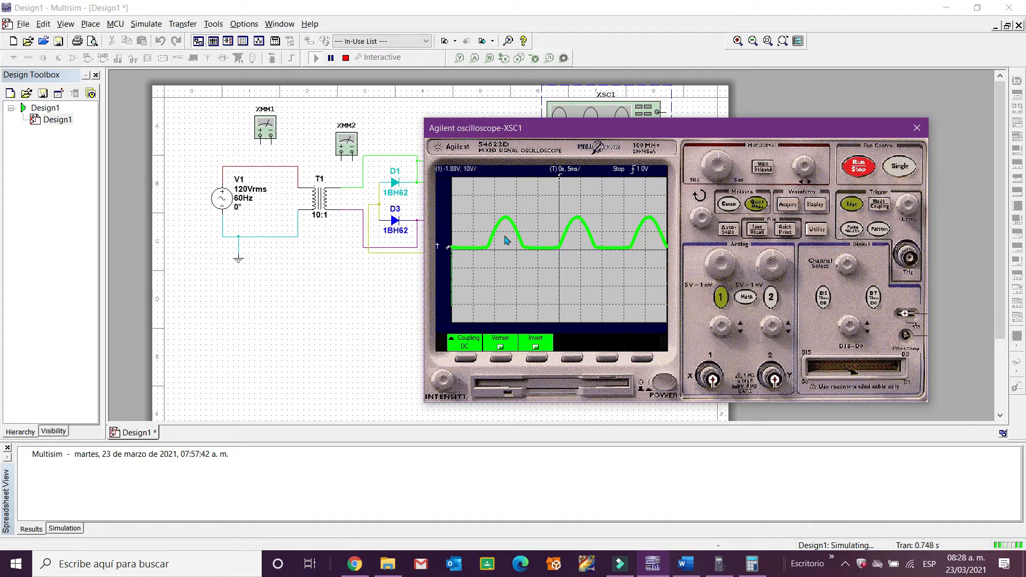
- Display the peak-to-peak, period and frequency quick measurements for the channel 1 input signal on the oscilloscope
click(753, 206)
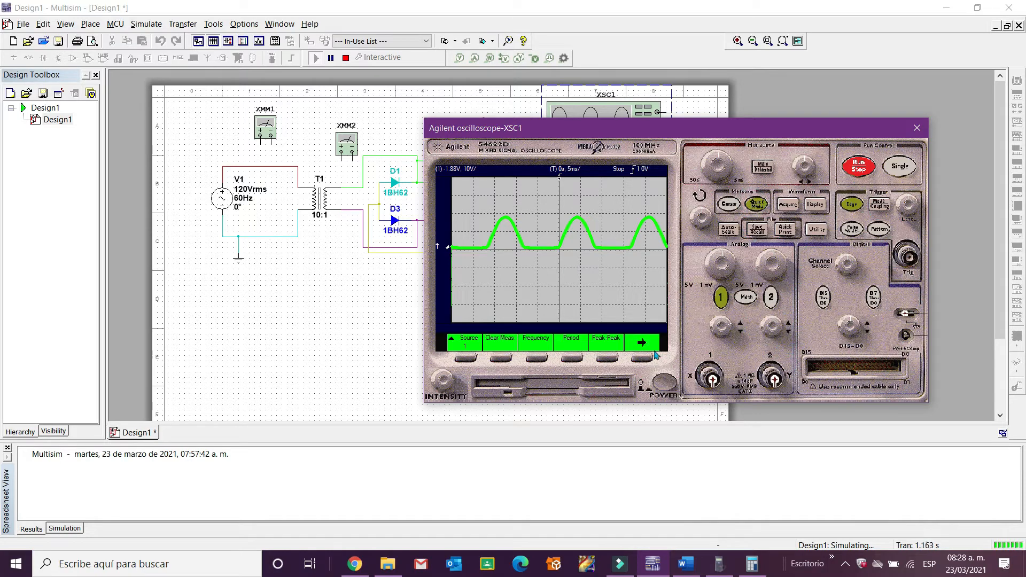
click(607, 359)
click(579, 360)
click(539, 359)
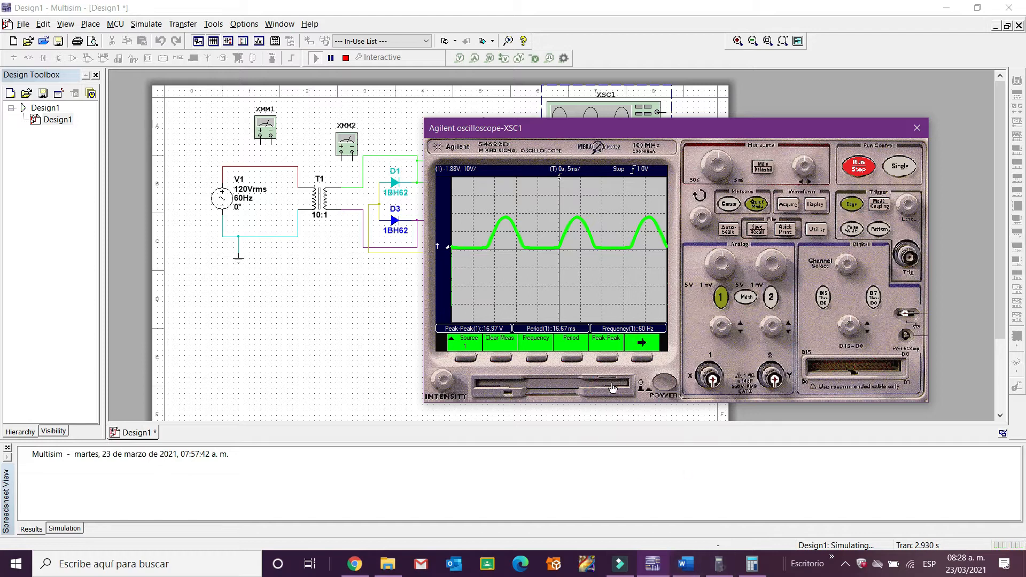
- Check the oscilloscope signals section of the Word report and return to the oscilloscope in Multisim
mouse_move(690, 574)
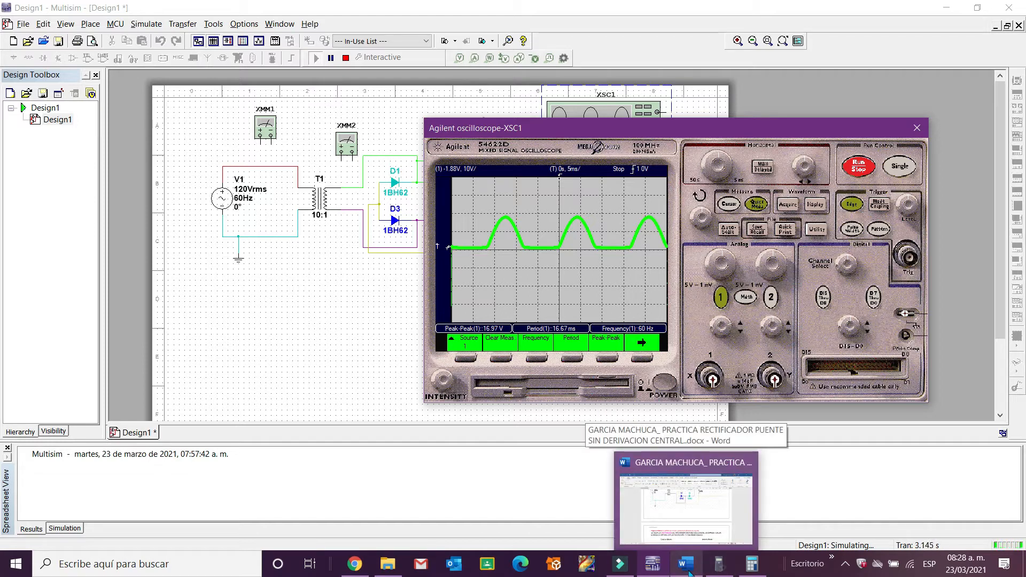
click(685, 497)
scroll(507, 397, down, 5)
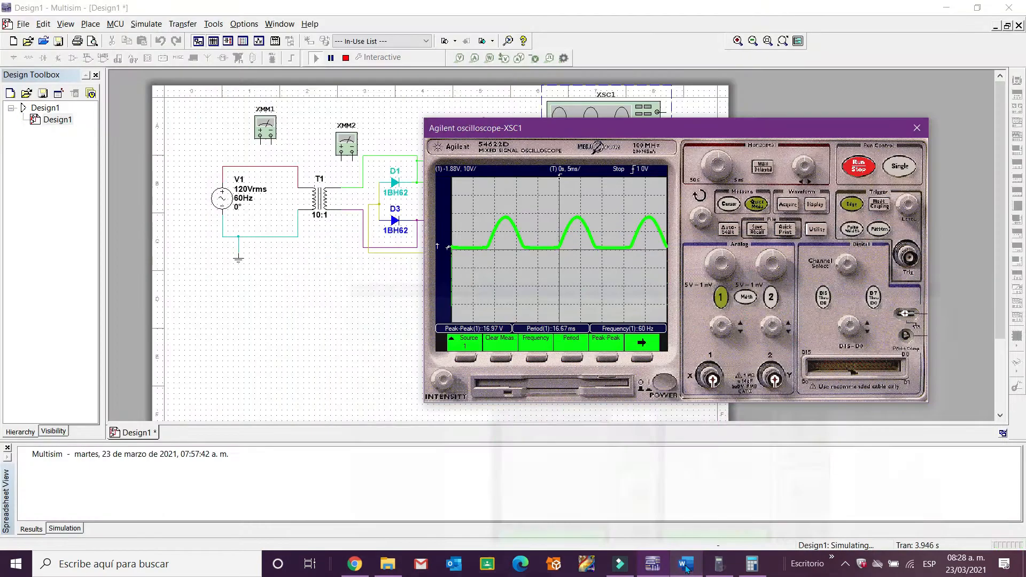
click(652, 564)
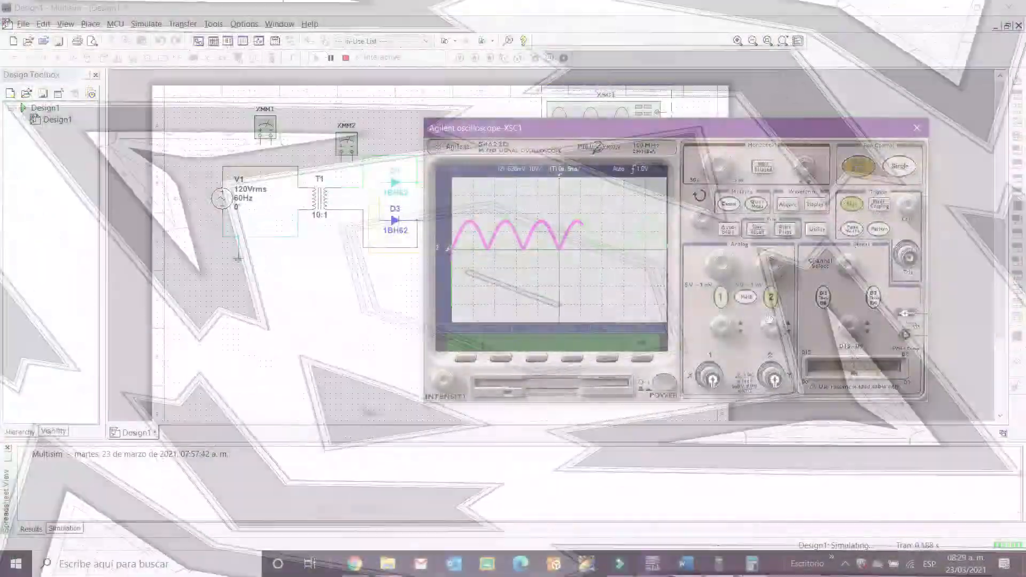
- Freeze the channel 2 output signal and display its peak-to-peak, period and frequency quick measurements
click(905, 170)
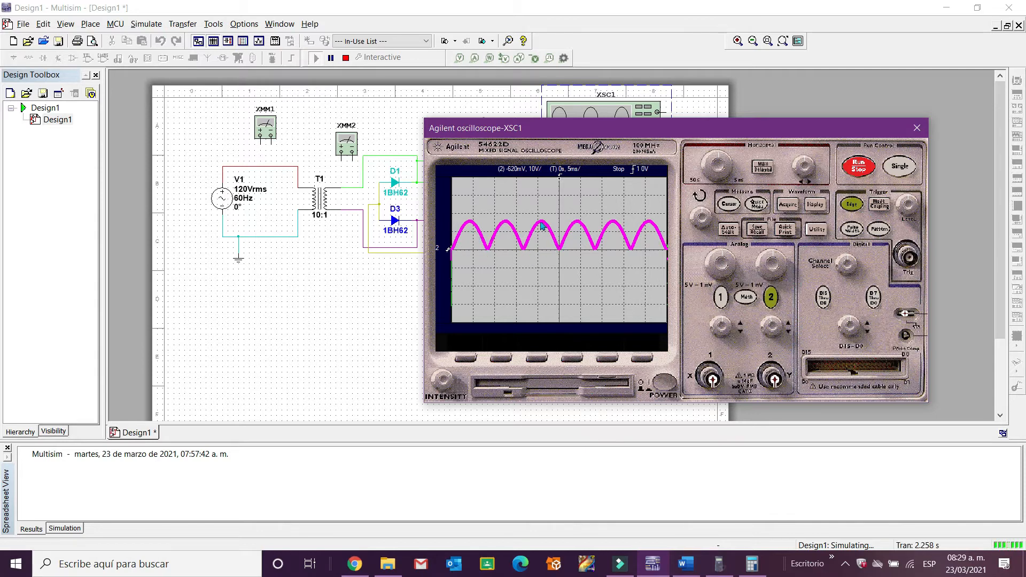
click(754, 206)
click(608, 358)
click(575, 359)
click(541, 359)
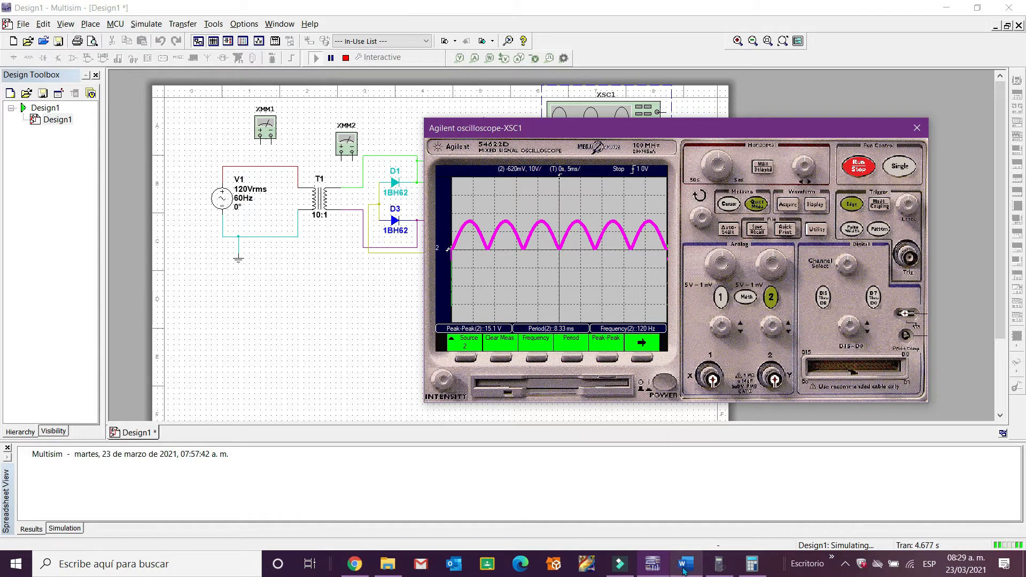
- In the Word report, compare the input and output signal captures with the measurements table and the input signal calculations
click(668, 497)
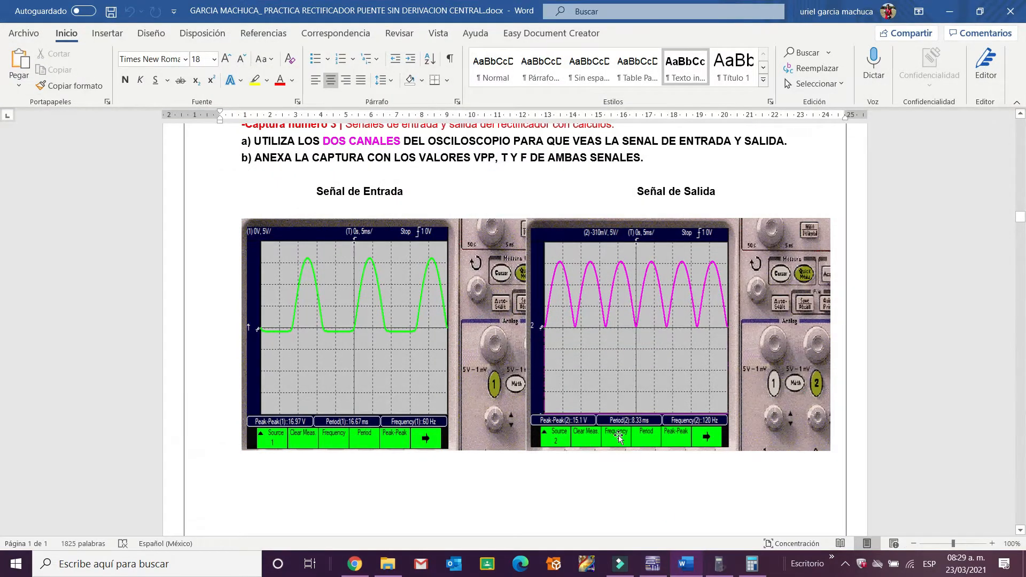
scroll(717, 431, down, 6)
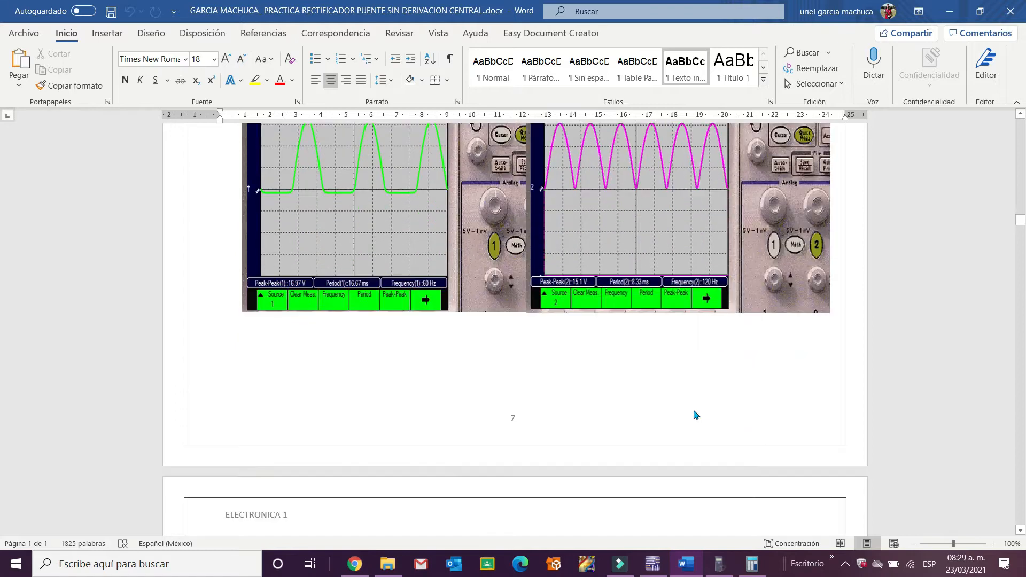
scroll(658, 412, down, 2)
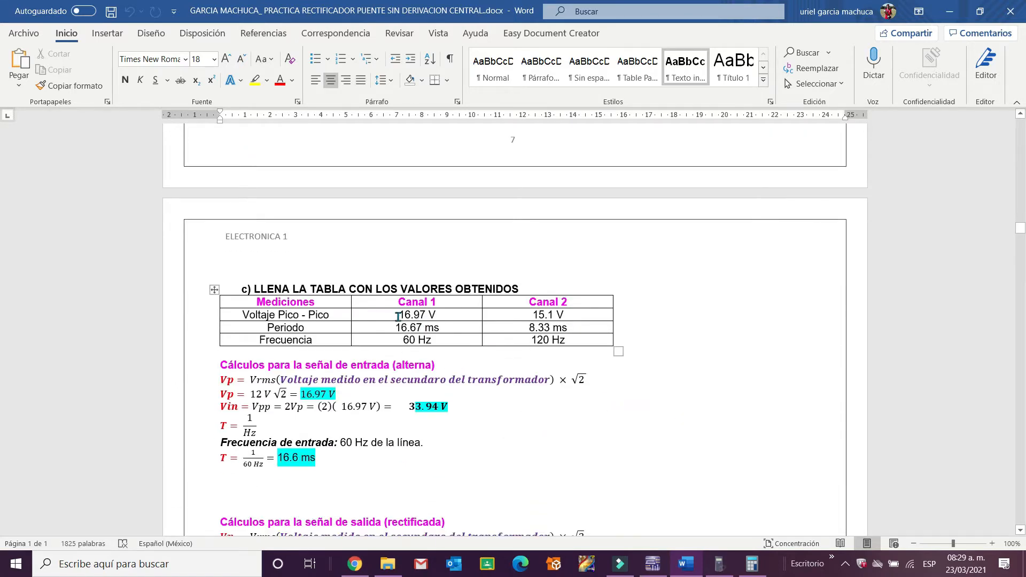
scroll(355, 200, up, 3)
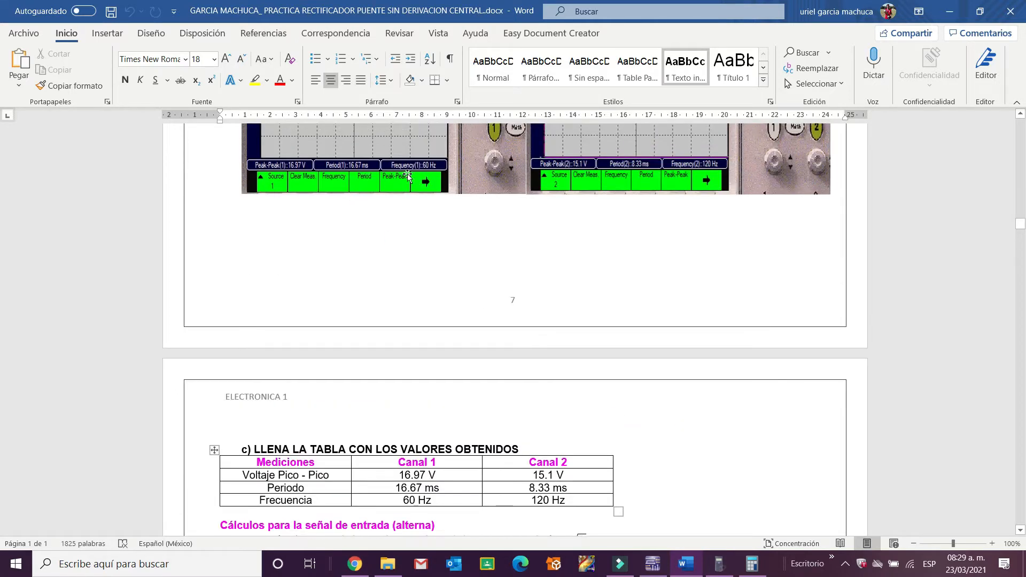
scroll(524, 338, down, 2)
scroll(513, 370, down, 3)
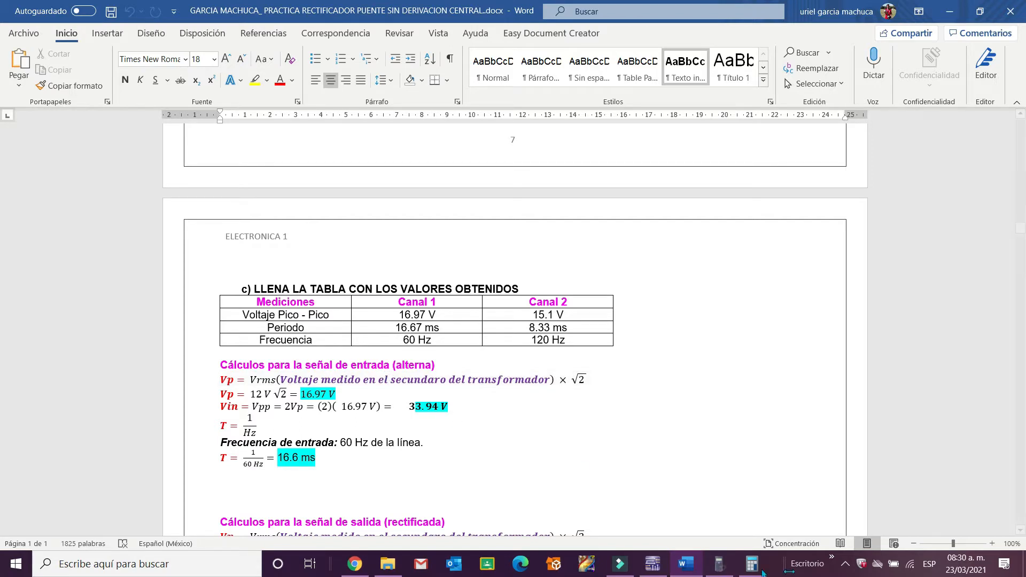
mouse_move(723, 571)
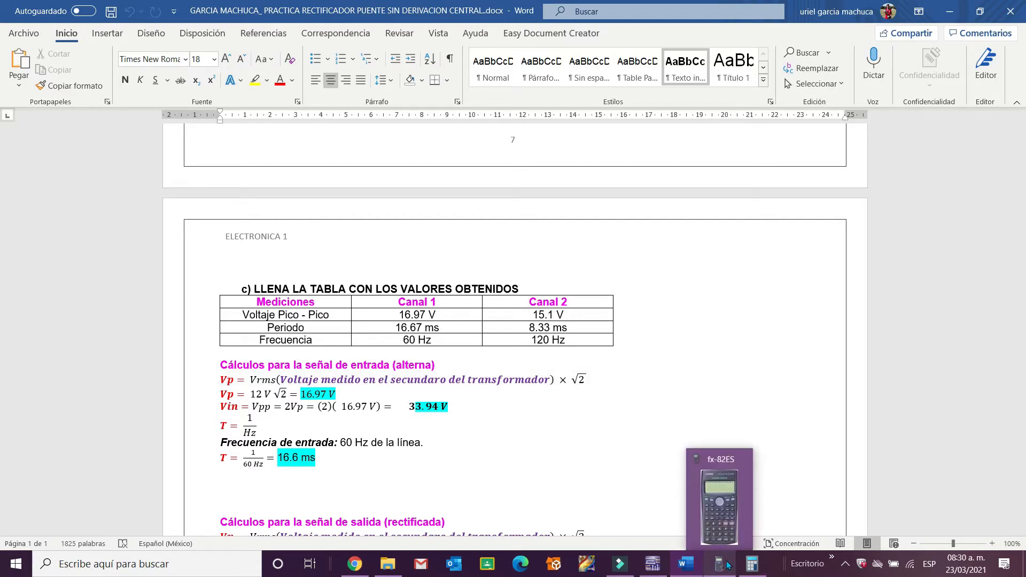
scroll(557, 406, up, 5)
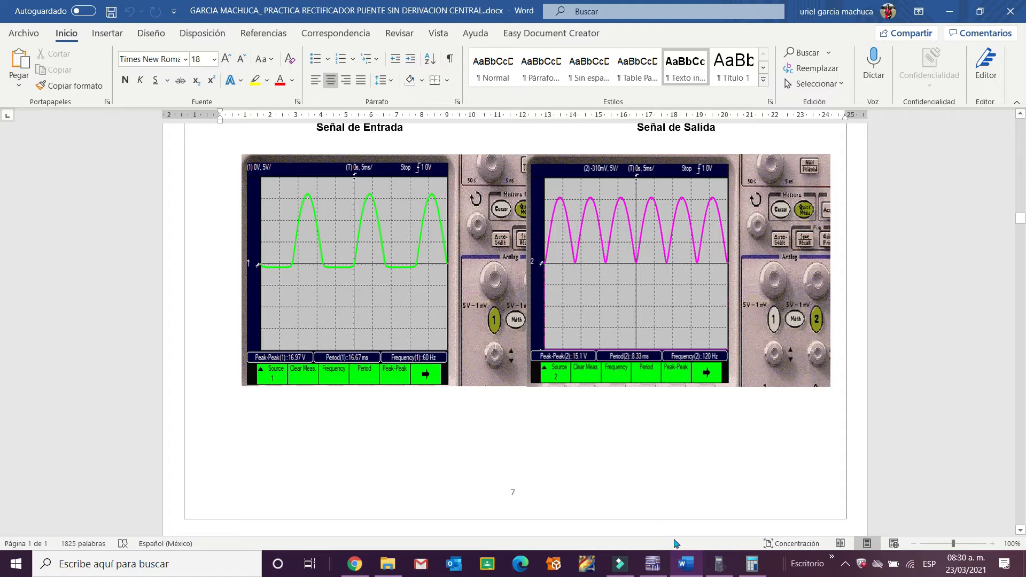
scroll(569, 440, down, 5)
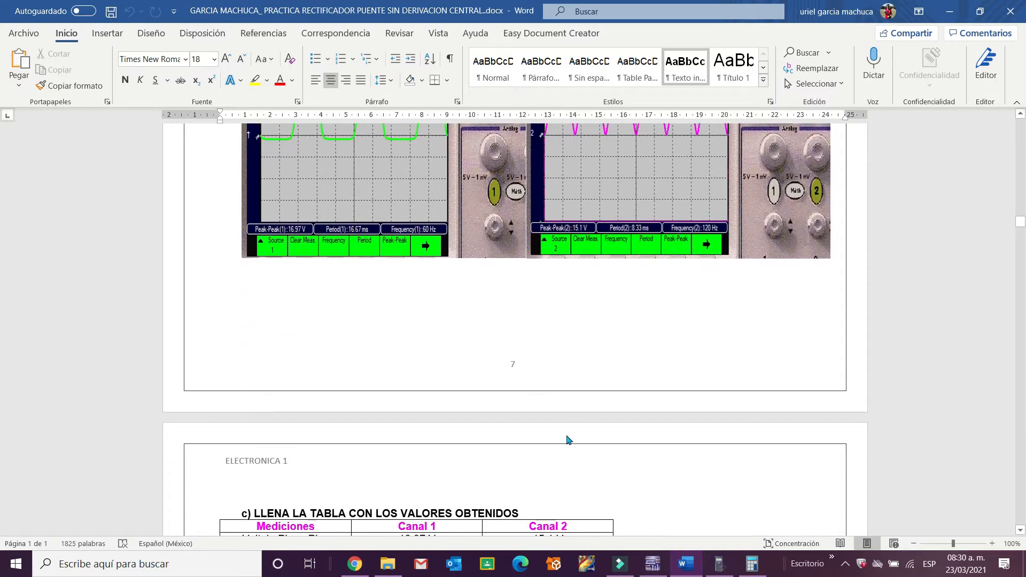
scroll(568, 440, down, 4)
scroll(567, 436, up, 4)
- In the fx-82ES calculator, compute the peak voltage 12×√2 as a decimal
click(720, 564)
click(35, 323)
click(64, 324)
click(123, 300)
click(57, 208)
click(67, 327)
click(150, 352)
click(28, 157)
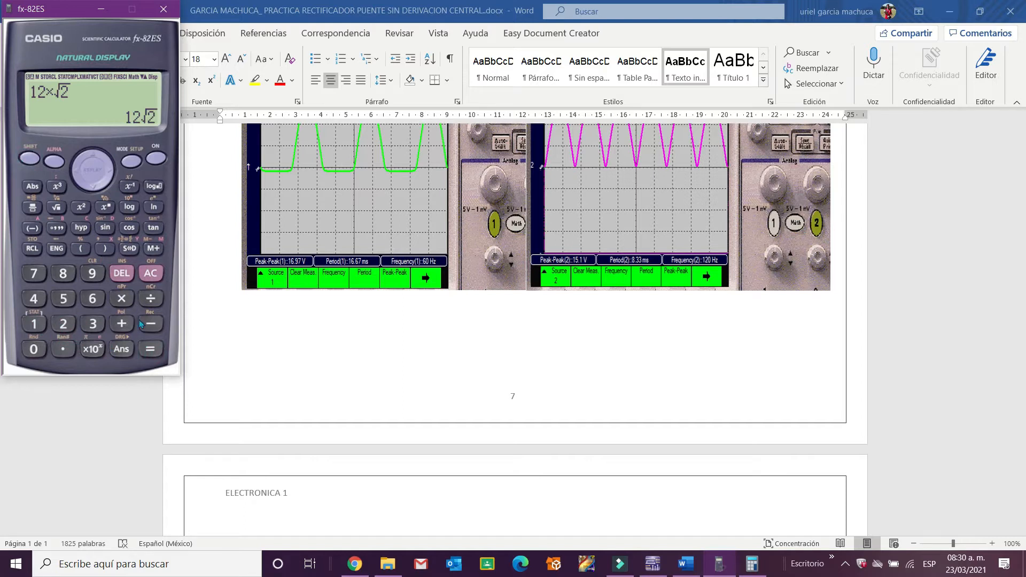
click(151, 353)
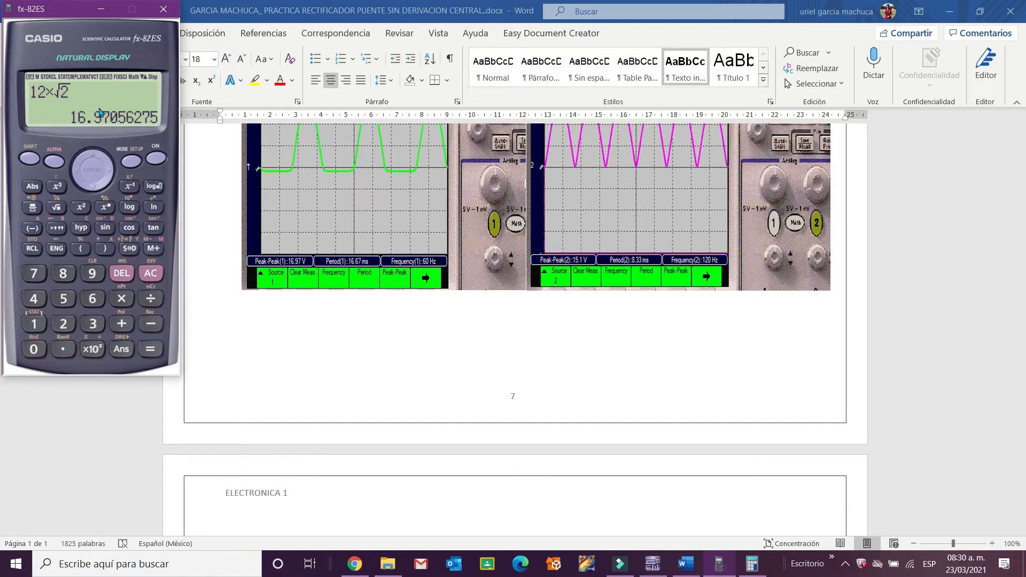
- Compare the calculated peak voltage with the report's oscilloscope captures, Canal 1 table values and Vp formula
scroll(332, 314, down, 6)
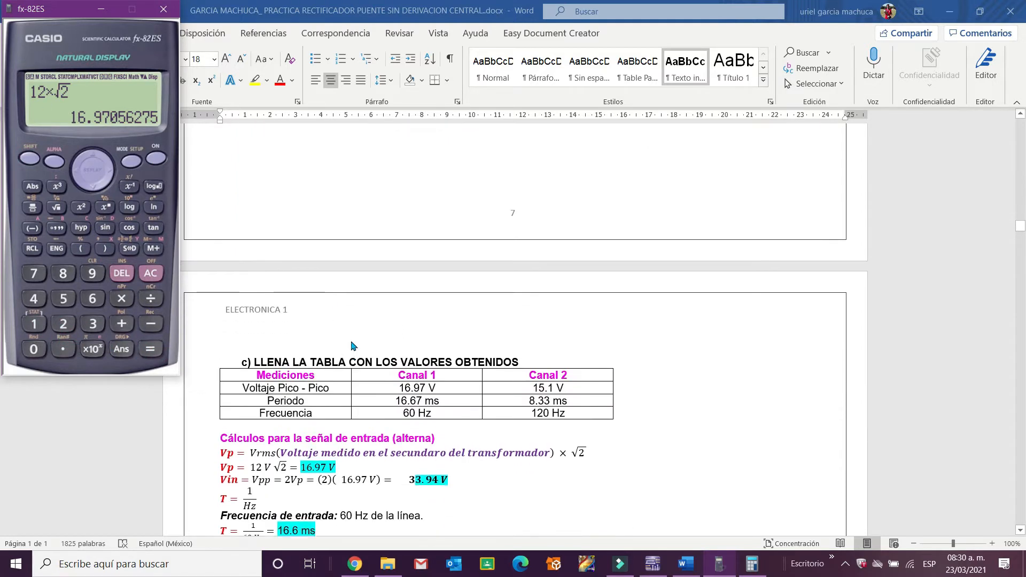
scroll(355, 497, up, 2)
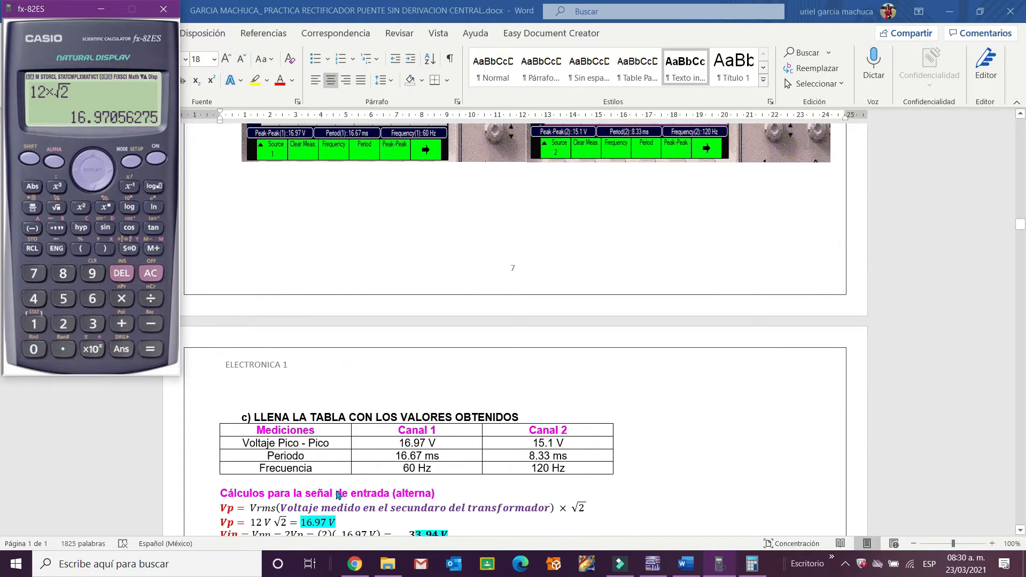
scroll(337, 489, up, 1)
scroll(337, 490, down, 2)
scroll(334, 488, up, 2)
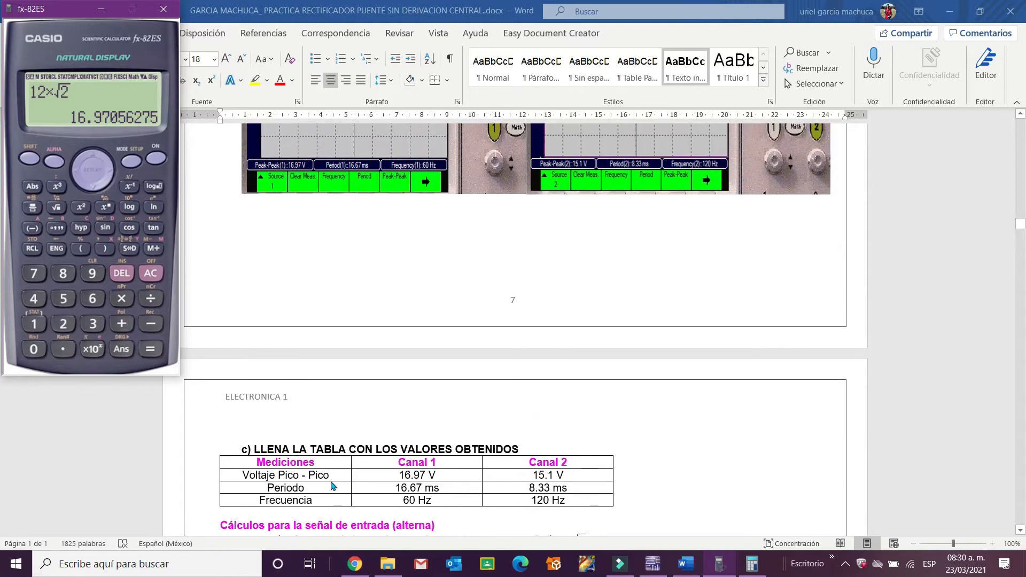
scroll(289, 369, up, 1)
scroll(289, 370, down, 1)
scroll(289, 368, down, 1)
scroll(288, 364, up, 1)
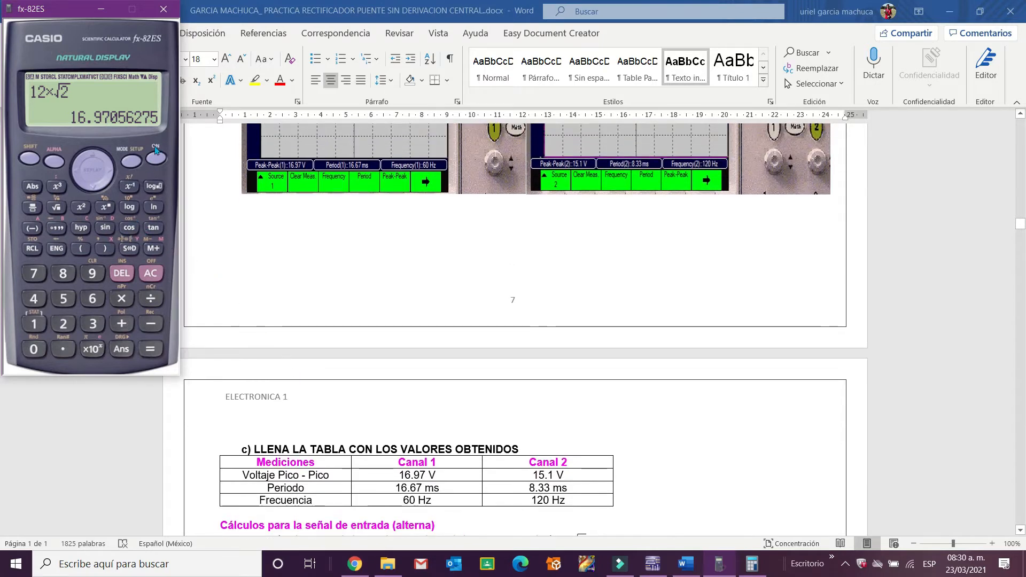
scroll(233, 232, down, 4)
scroll(236, 235, up, 2)
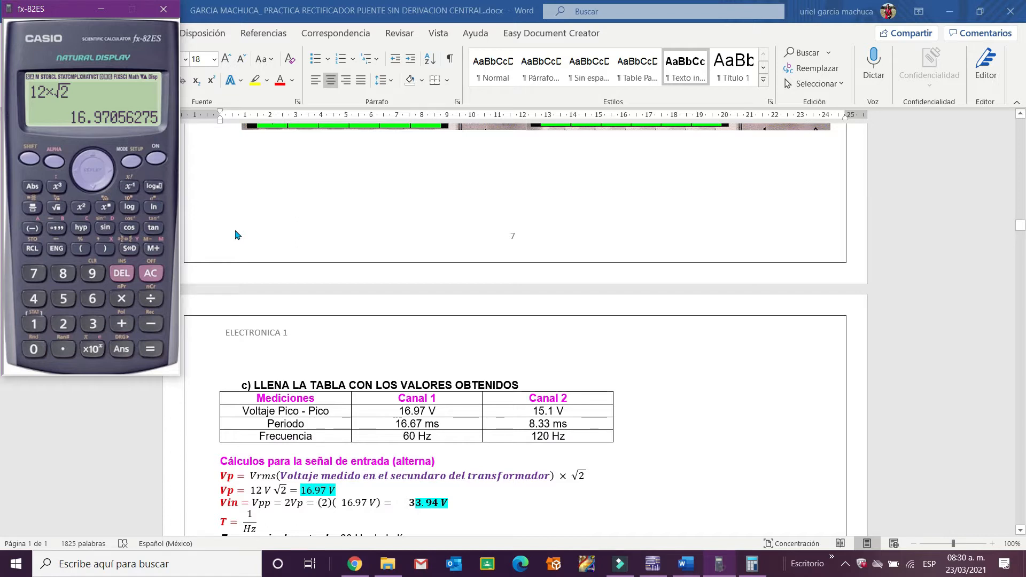
scroll(236, 231, up, 3)
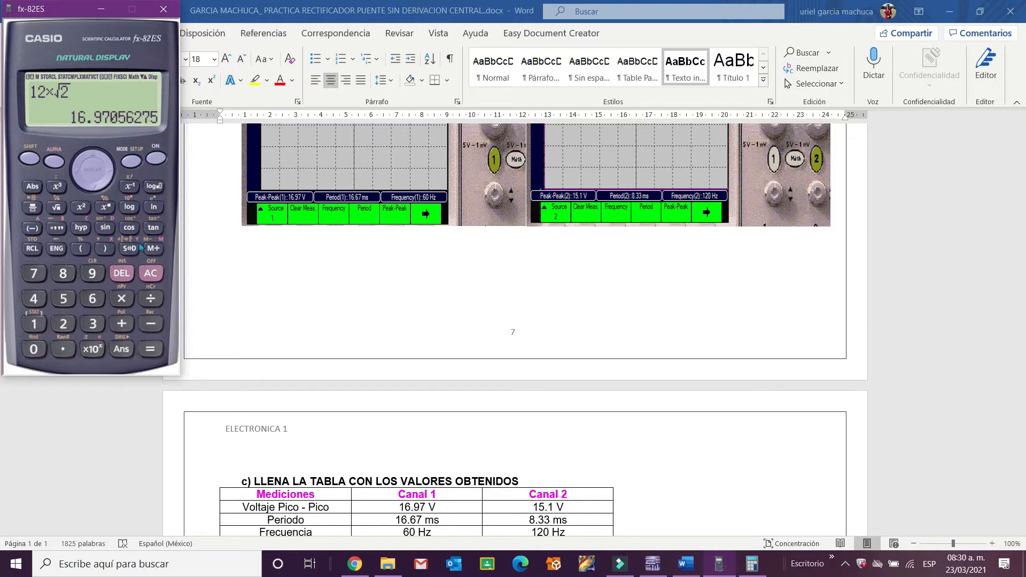
- Multiply the calculated peak voltage by 2 and check the result against the Vin peak-to-peak calculation in the report
click(122, 299)
click(63, 323)
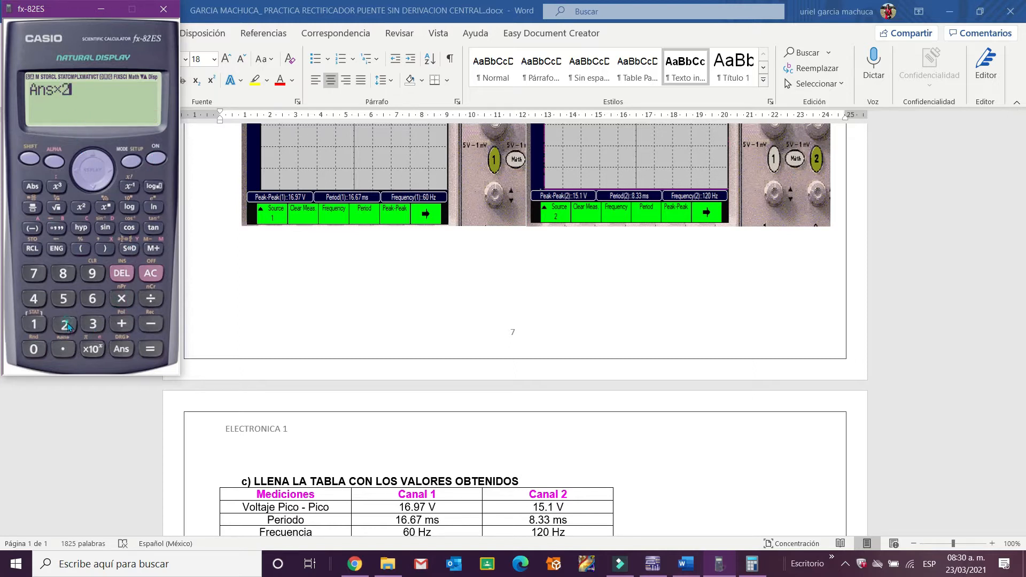
click(152, 352)
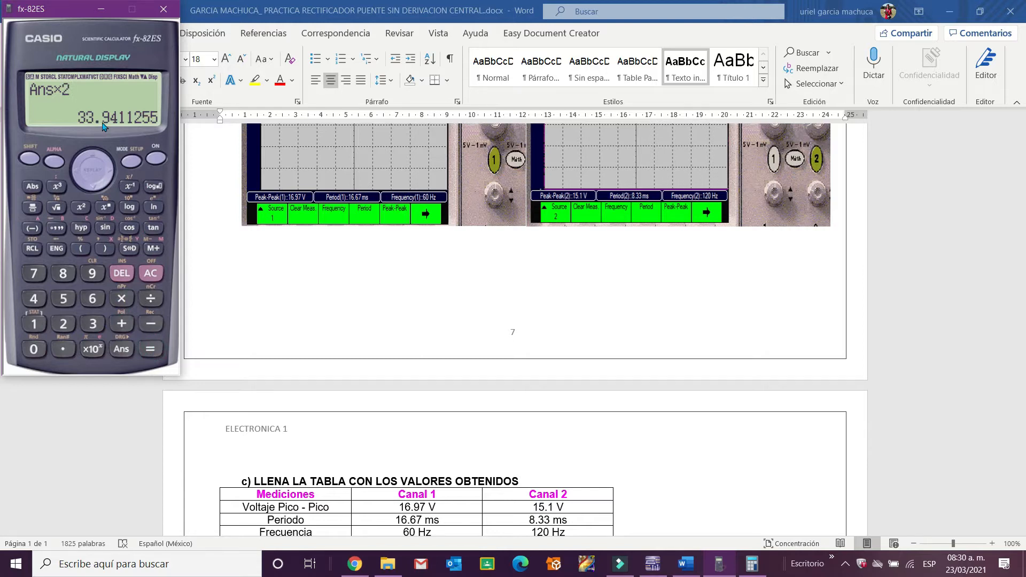
scroll(277, 245, down, 3)
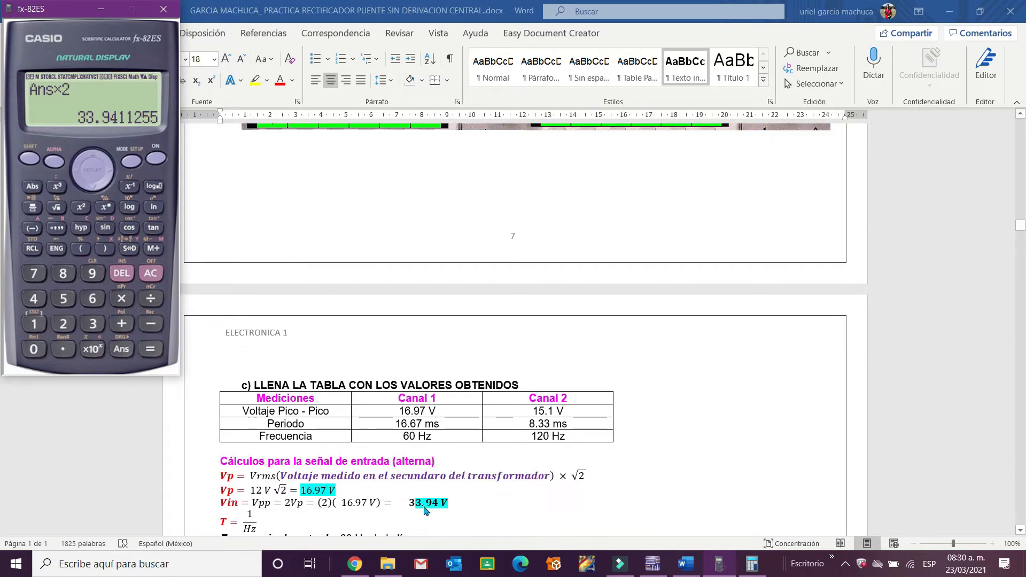
scroll(418, 498, down, 1)
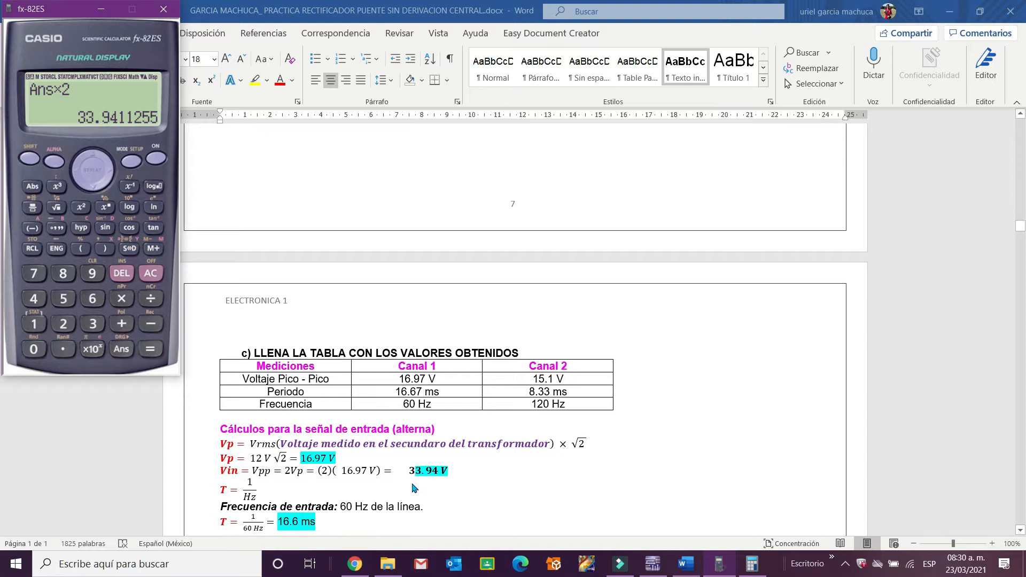
scroll(360, 495, up, 1)
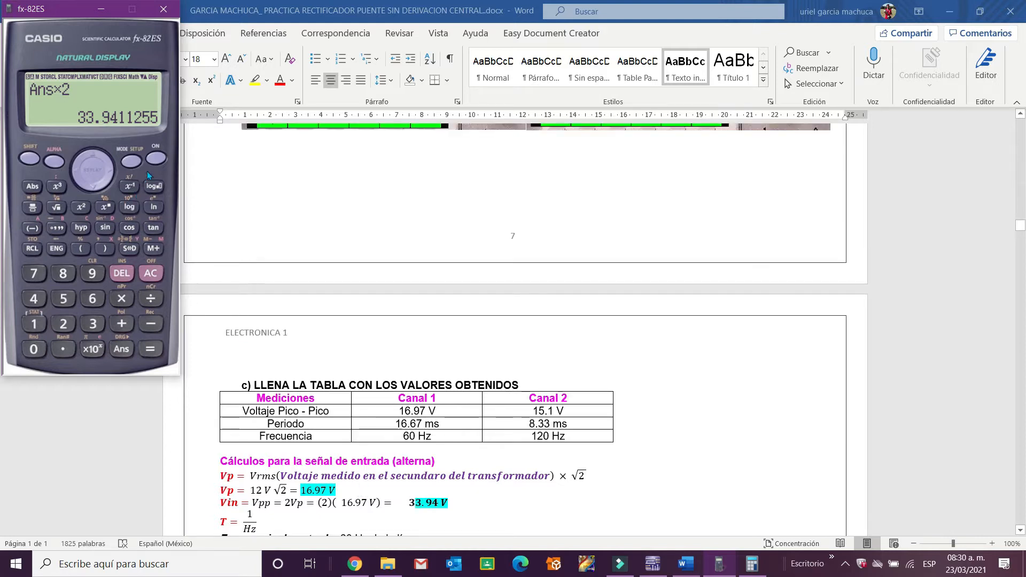
scroll(271, 193, up, 2)
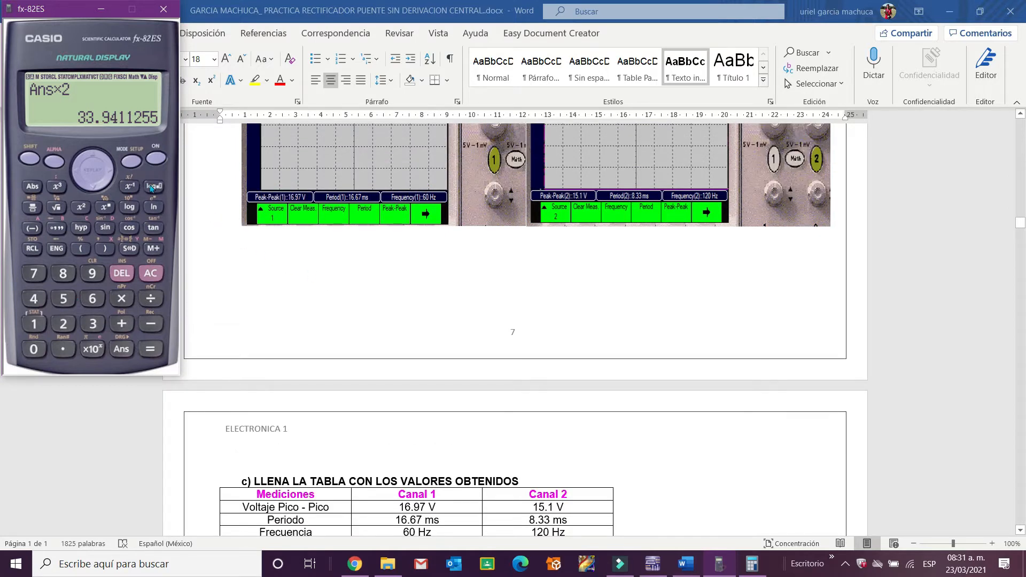
- Clear the calculator, compute the input signal's period as 1÷60 and check it against the period calculation in the report
click(156, 162)
text(1/60)
key(Return)
click(153, 354)
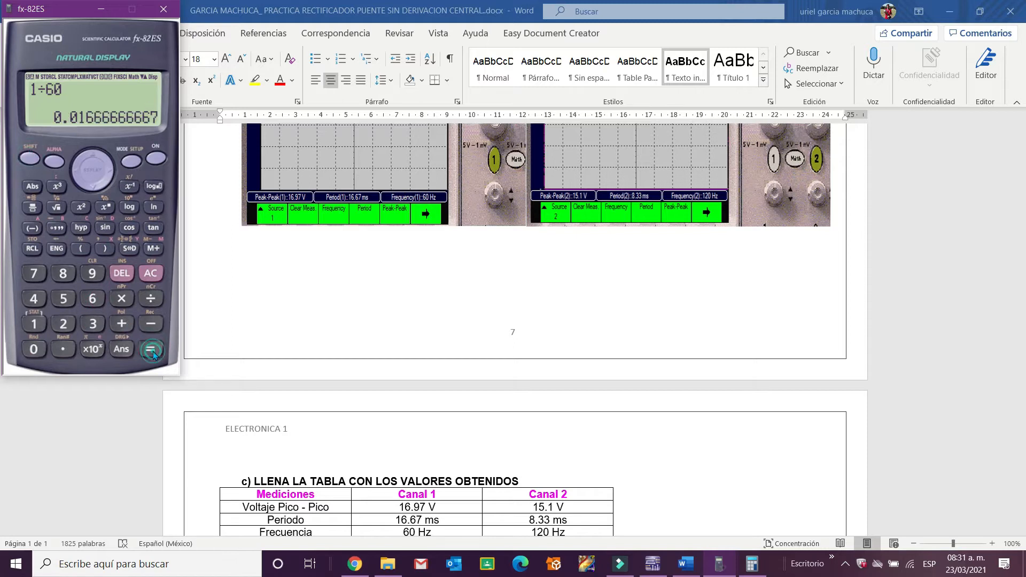
scroll(378, 348, down, 3)
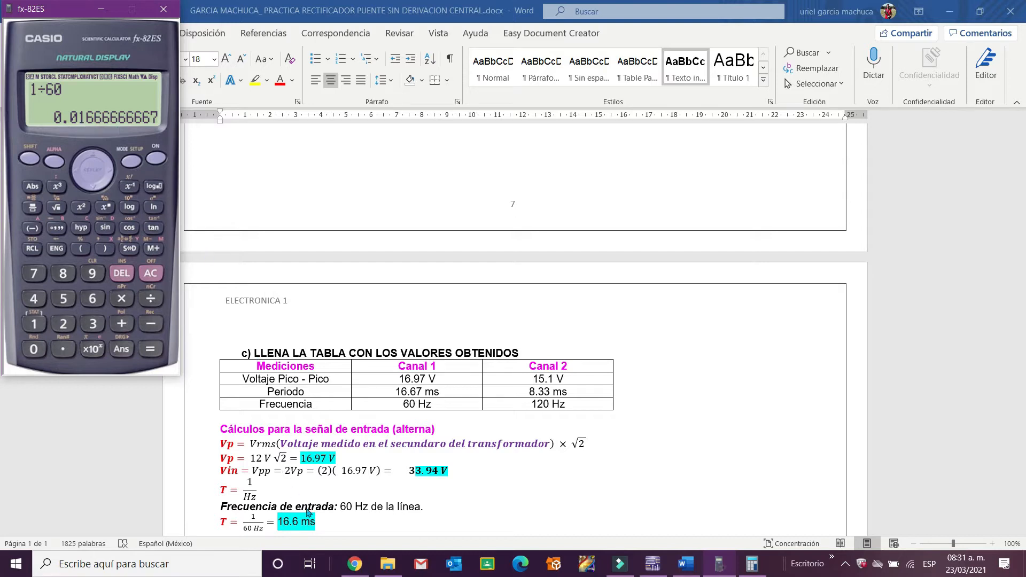
scroll(309, 521, down, 1)
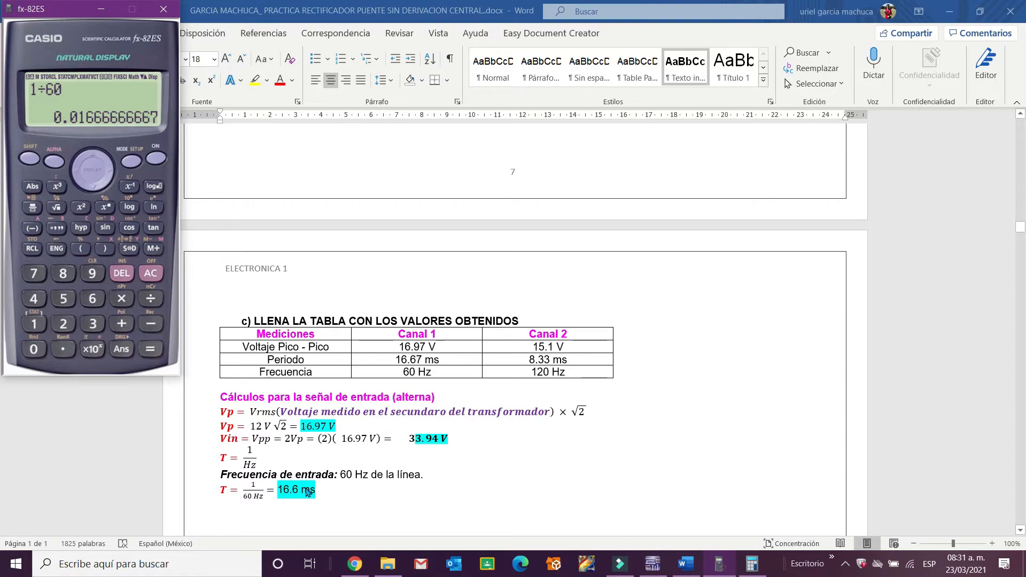
- Compute the rectified output voltage as 16.97−1.4 in the calculator and compare it with the report's Vout calculation and Canal 2 values
scroll(308, 481, down, 1)
scroll(308, 476, down, 1)
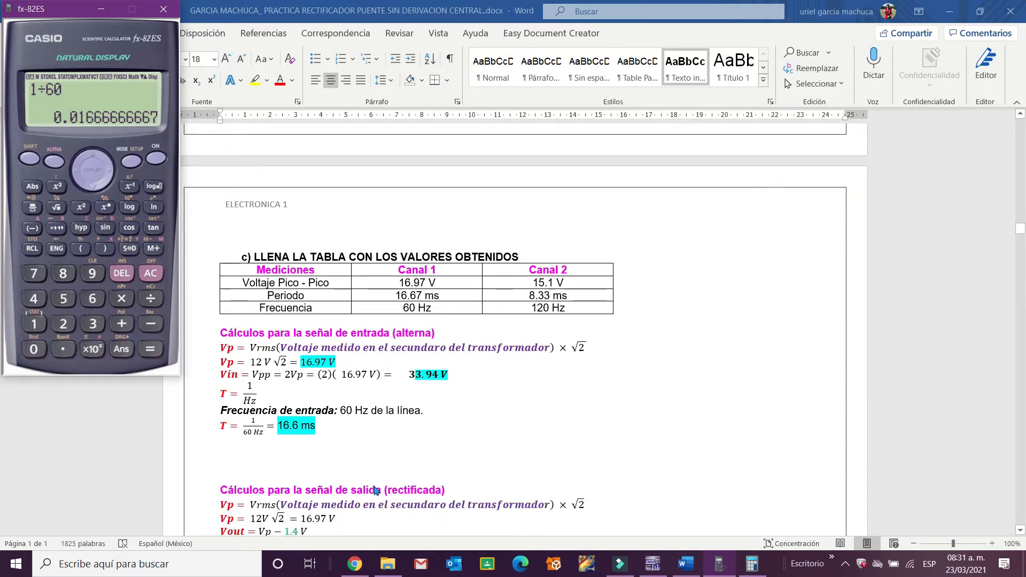
scroll(375, 490, up, 5)
scroll(372, 491, down, 4)
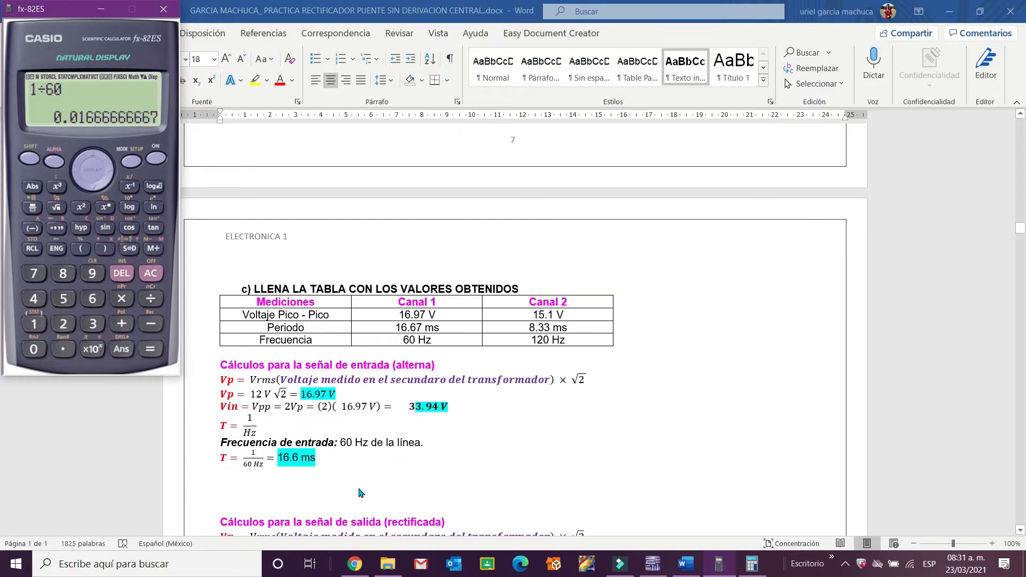
scroll(361, 492, down, 1)
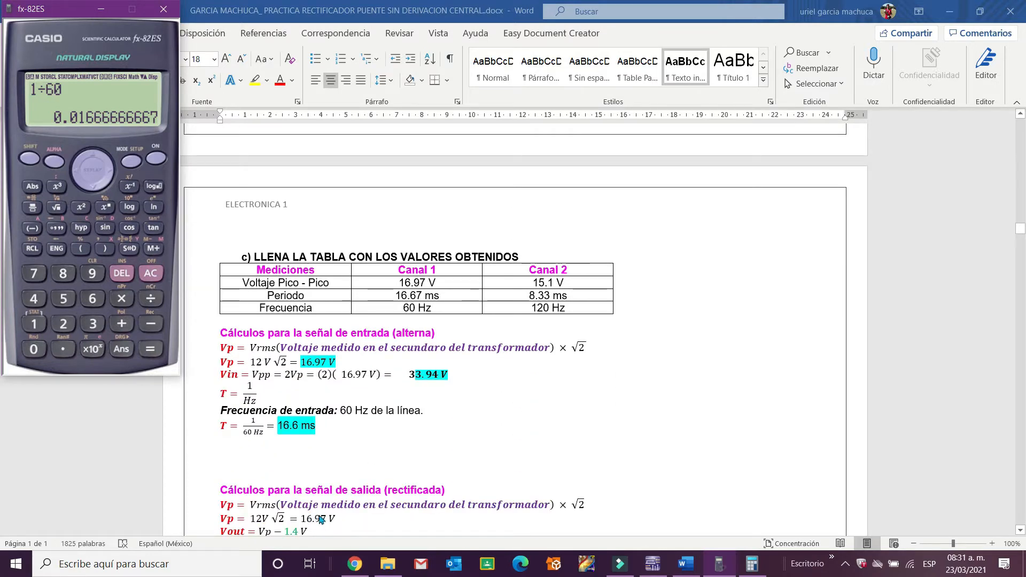
scroll(305, 508, down, 1)
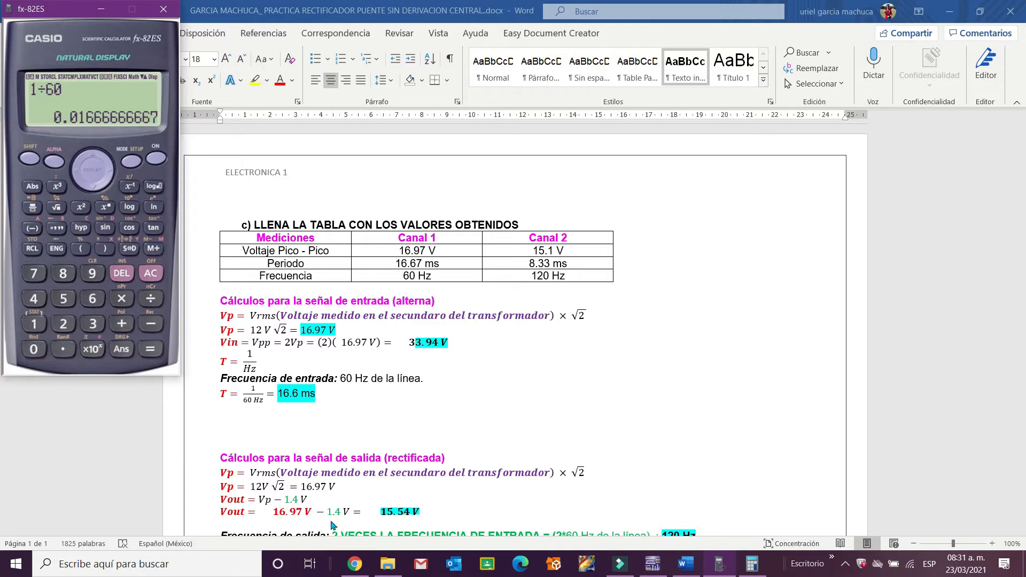
click(154, 158)
click(34, 324)
click(92, 299)
click(63, 349)
click(92, 273)
click(34, 273)
click(151, 324)
click(34, 324)
click(58, 347)
click(34, 299)
click(150, 349)
click(150, 350)
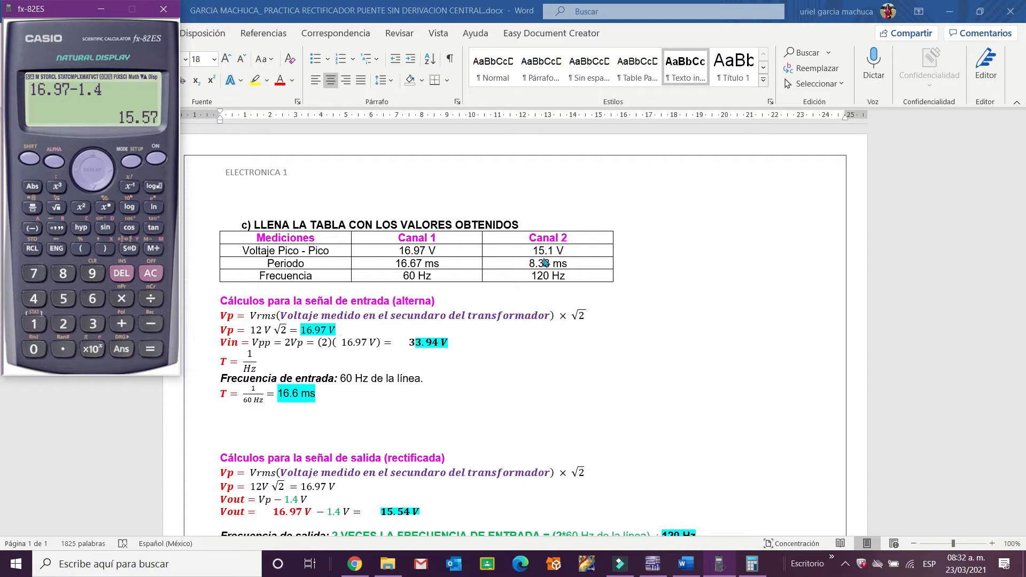
scroll(455, 383, down, 2)
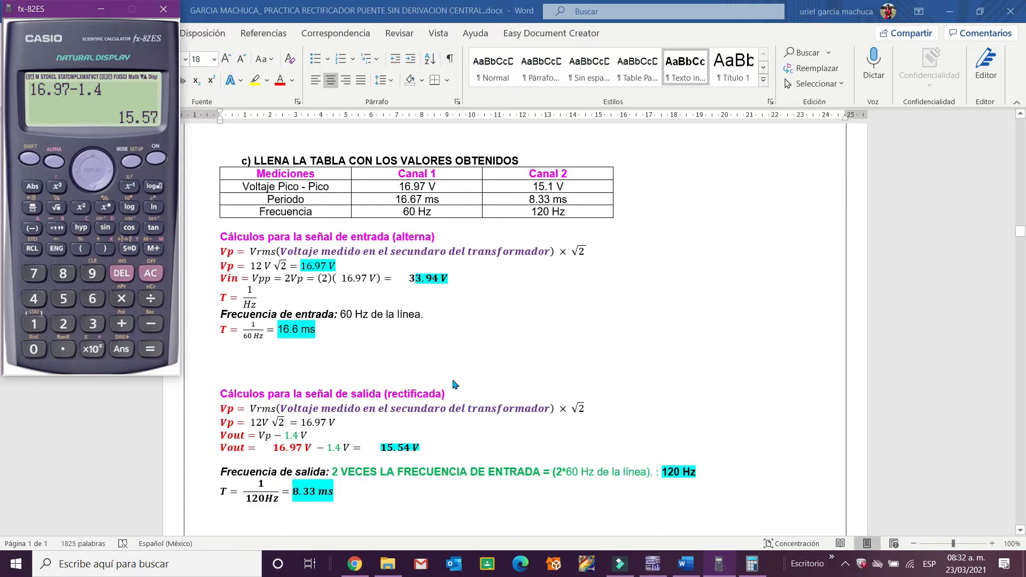
scroll(455, 384, up, 2)
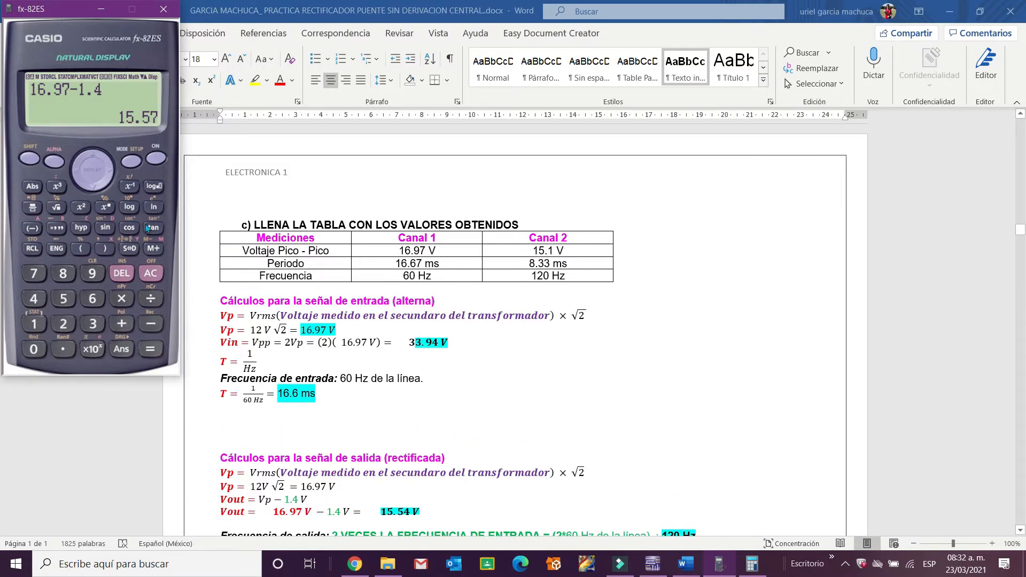
- Clear the calculator, switch to Multisim to check the output signal's period and frequency on the oscilloscope, and return to the report
click(157, 158)
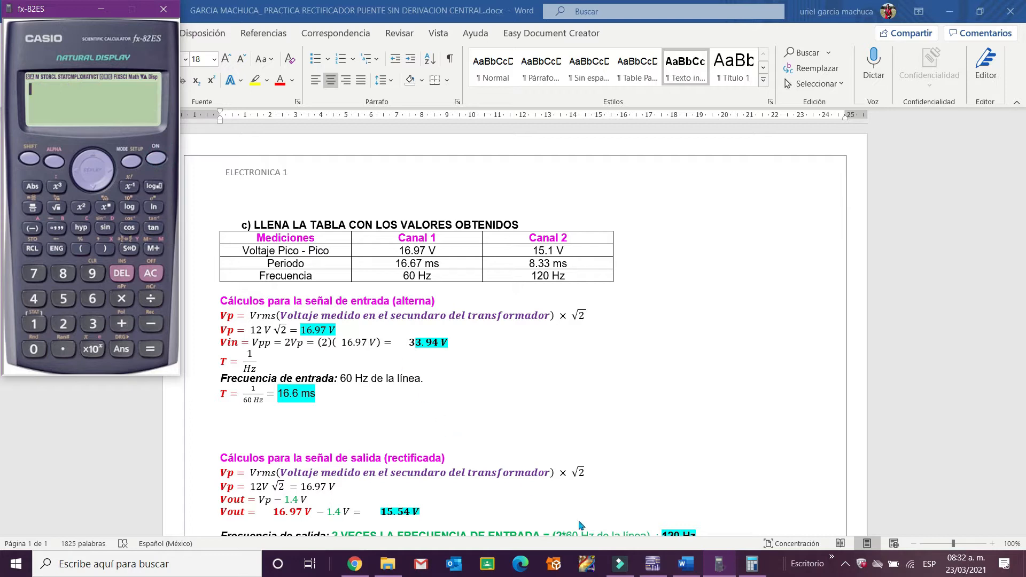
click(648, 568)
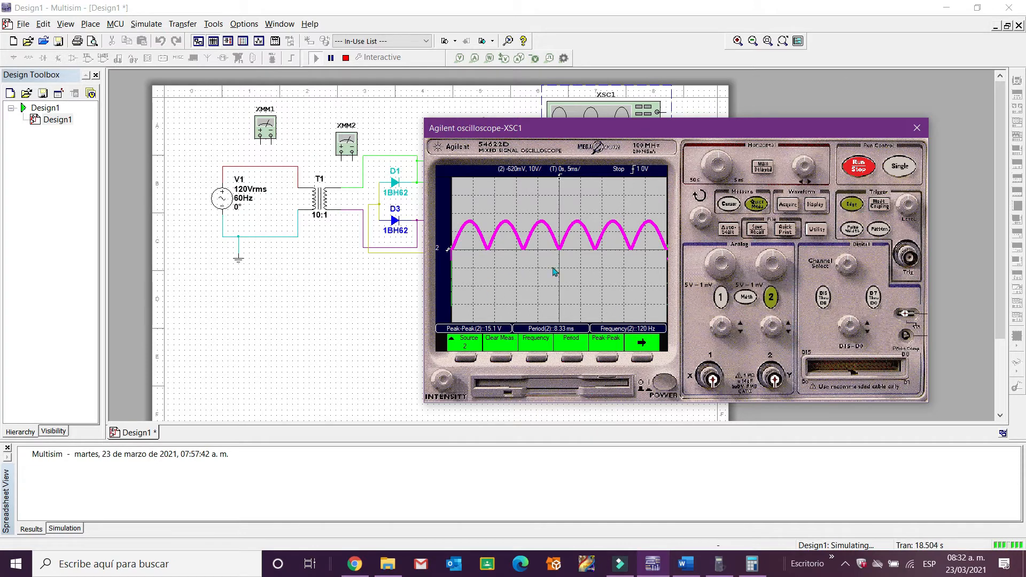
mouse_move(658, 565)
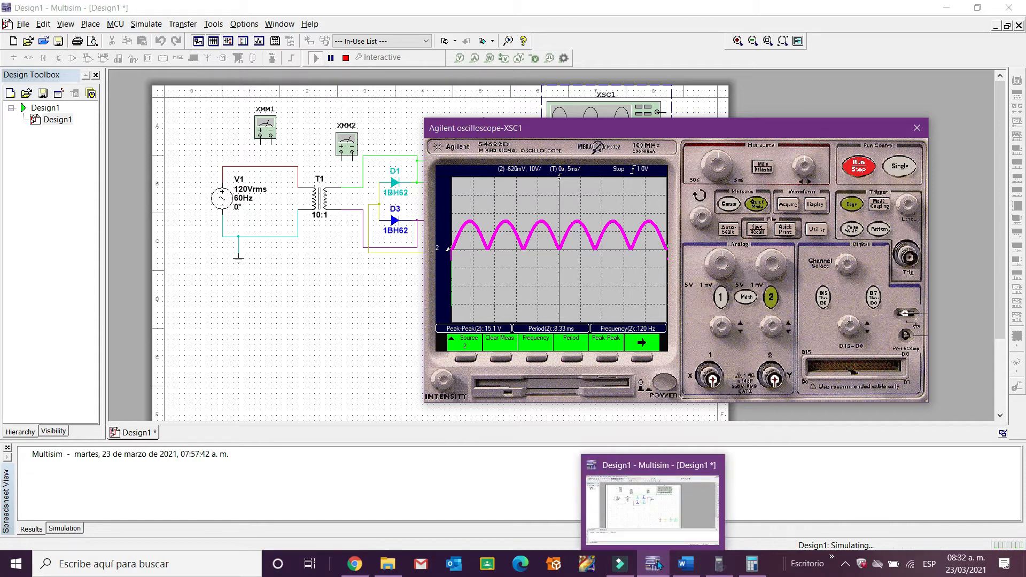
click(658, 564)
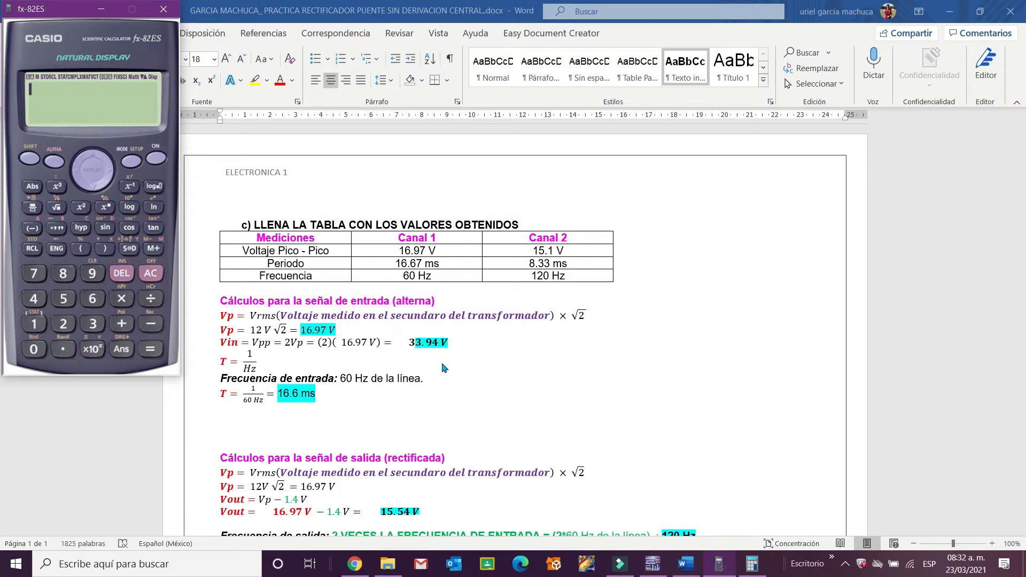
- Compute the output signal's period as 1÷120 in decimal form for the report's rectified-signal calculations
scroll(445, 368, down, 2)
click(33, 324)
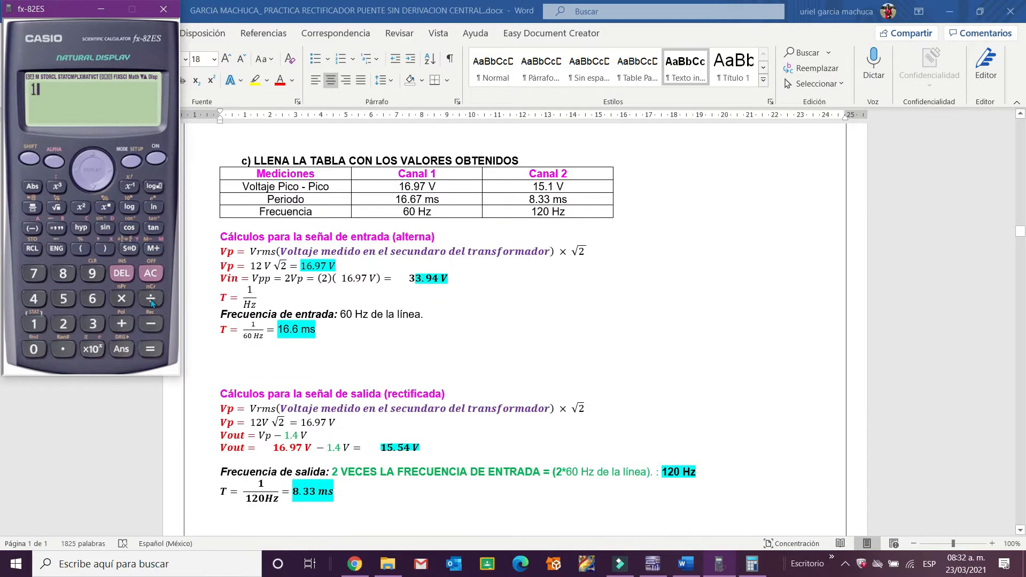
click(34, 324)
click(63, 324)
click(34, 349)
click(150, 349)
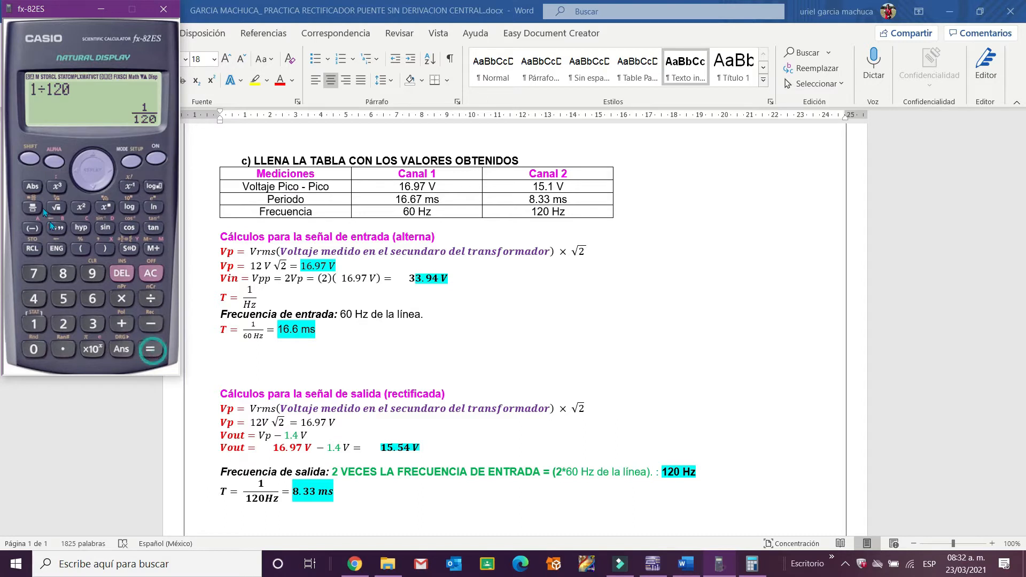
click(151, 357)
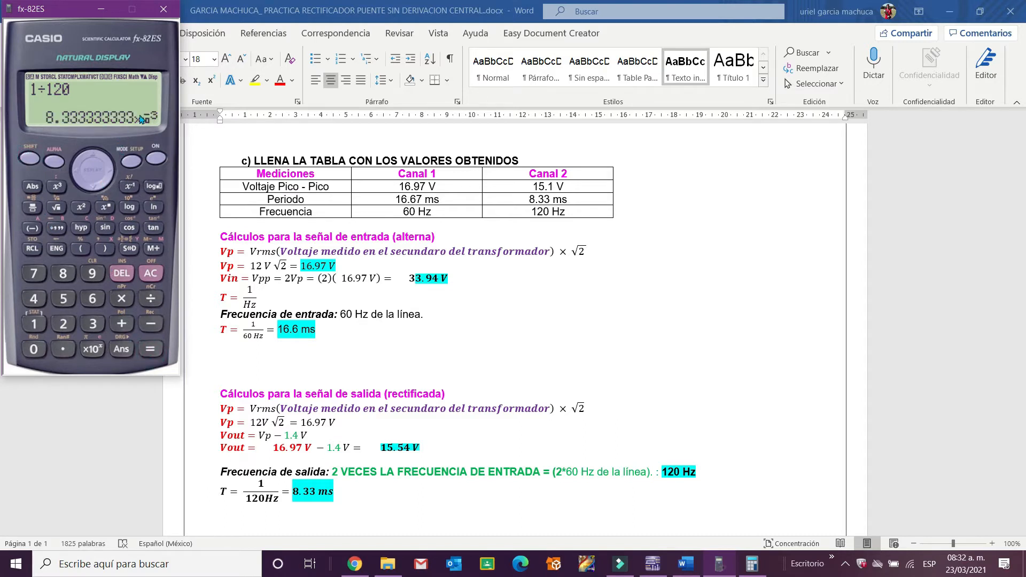
- Compare the calculated output period with the report's output frequency and period values, and review the sections that follow
scroll(315, 484, down, 1)
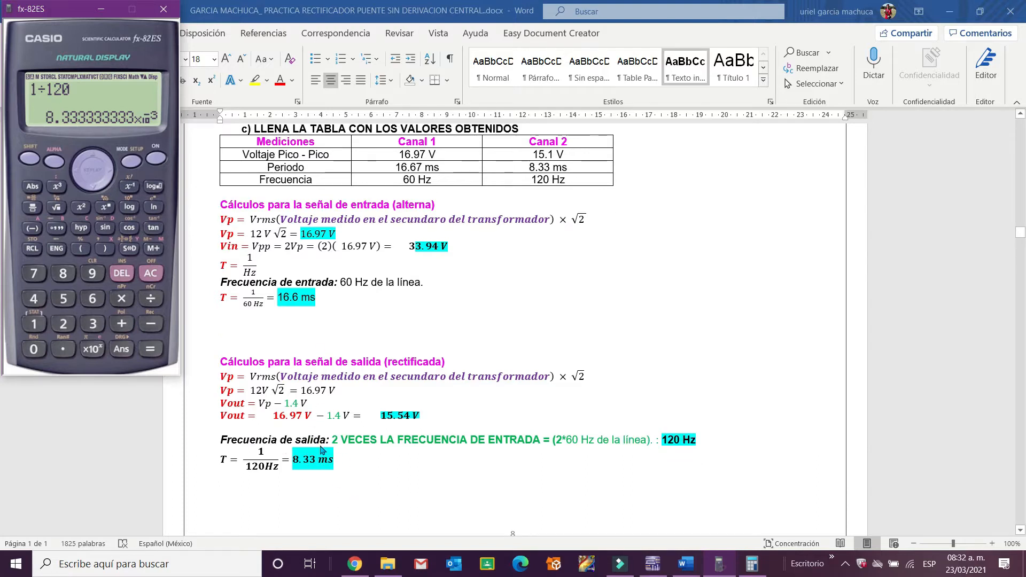
scroll(320, 450, down, 8)
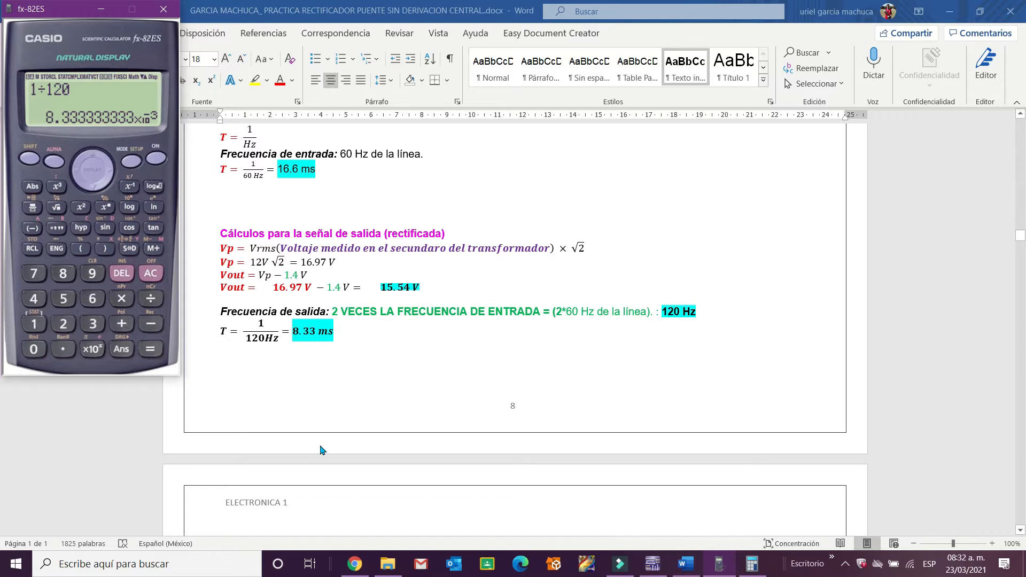
scroll(330, 423, up, 8)
scroll(329, 424, up, 2)
scroll(330, 423, down, 1)
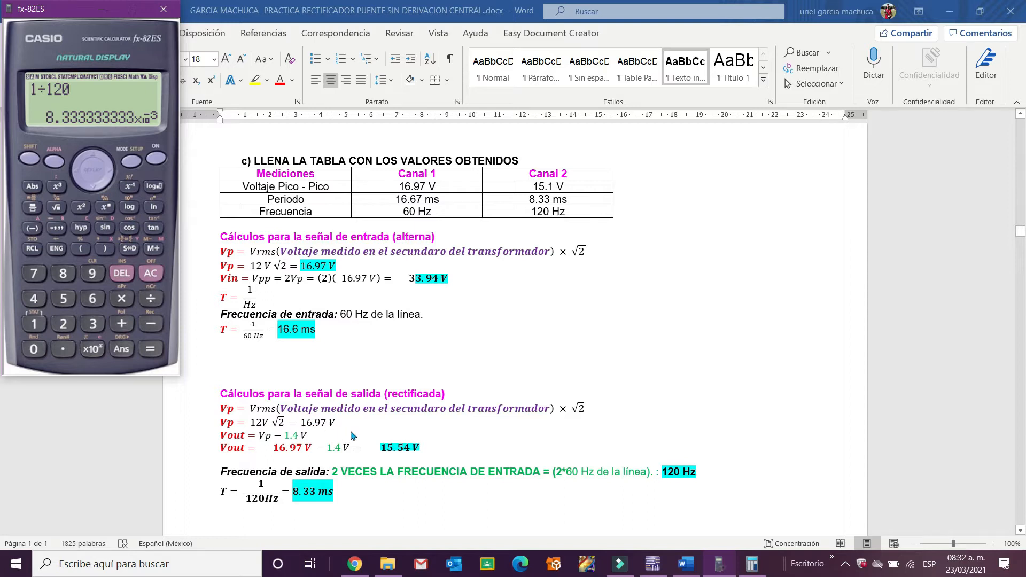
scroll(357, 429, down, 10)
scroll(357, 429, up, 6)
scroll(357, 429, down, 3)
scroll(357, 429, down, 5)
scroll(357, 430, down, 1)
scroll(357, 429, up, 1)
scroll(357, 429, up, 5)
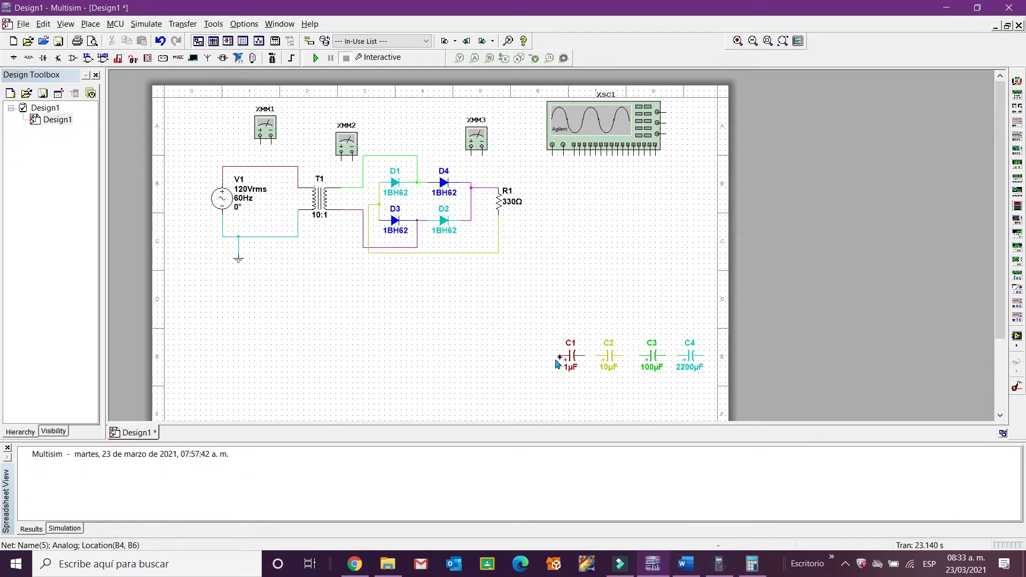
- In Multisim, move the 1 µF capacitor C1 beside R1 and wire it in parallel with the load
drag(569, 359, 566, 189)
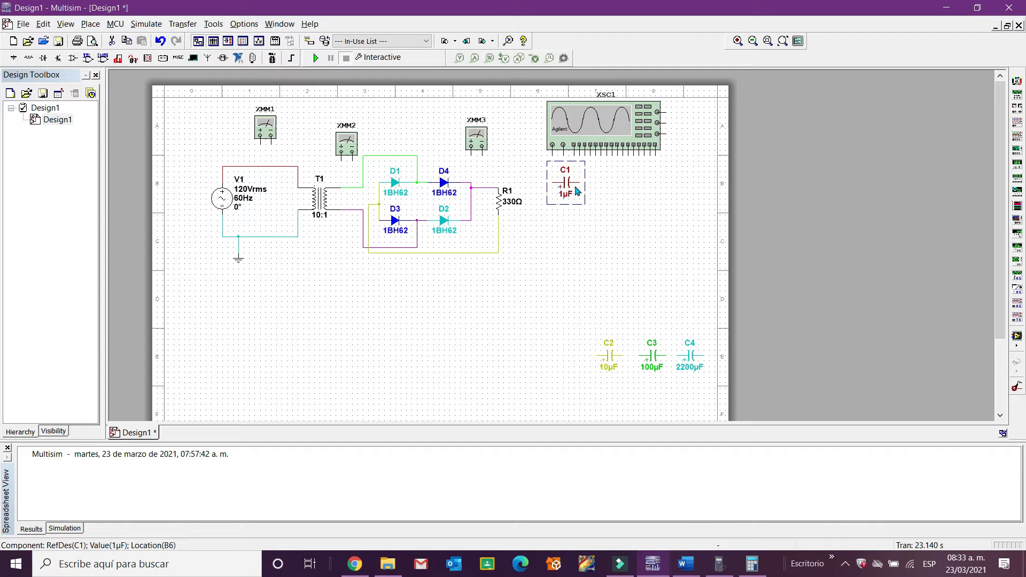
click(554, 185)
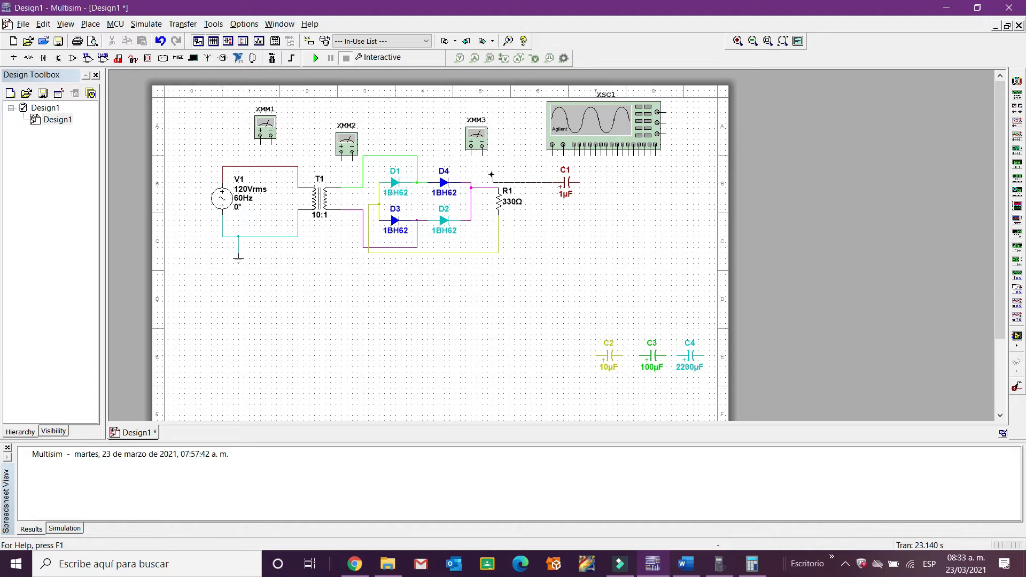
key(Escape)
click(579, 181)
key(Escape)
- Connect multimeter XMM3 across the rectifier output and wire the oscilloscope's channel 1 and ground terminals across capacitor C1
click(470, 154)
click(471, 182)
click(551, 155)
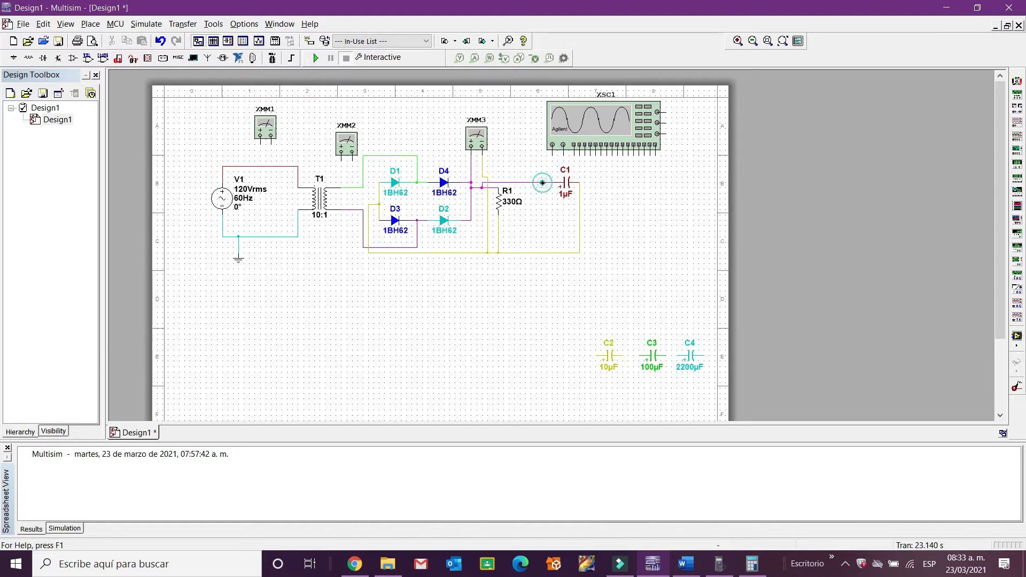
click(658, 122)
click(578, 249)
click(579, 252)
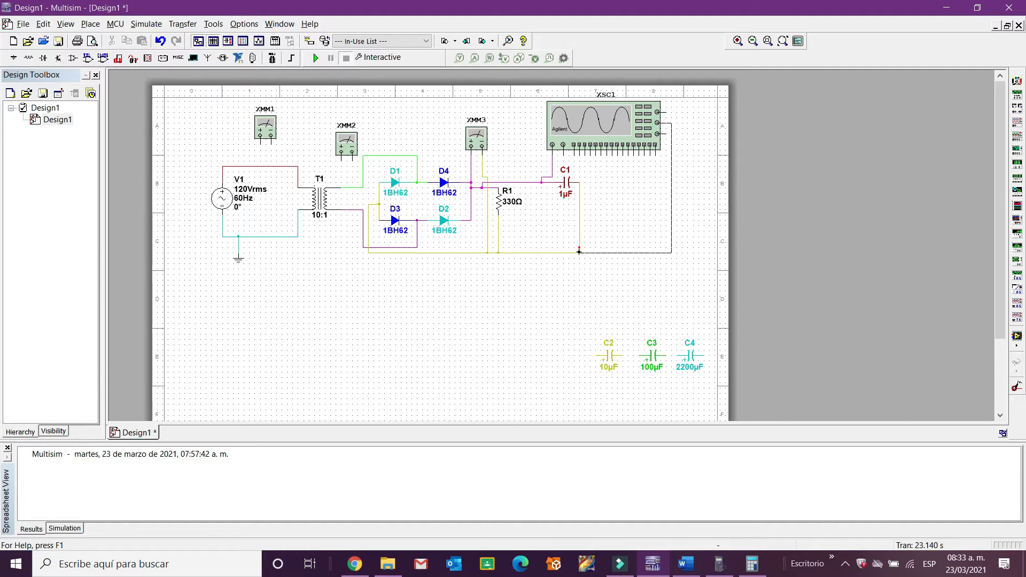
key(ctrl+z)
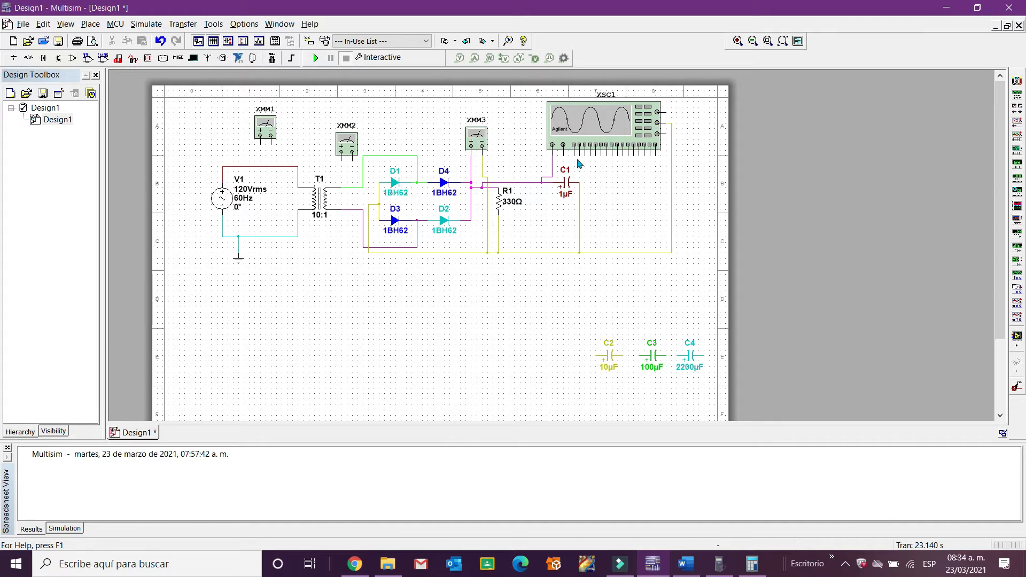
- Open the oscilloscope in run mode alongside multimeter XMM3 without overlap, and start the simulation
double_click(586, 132)
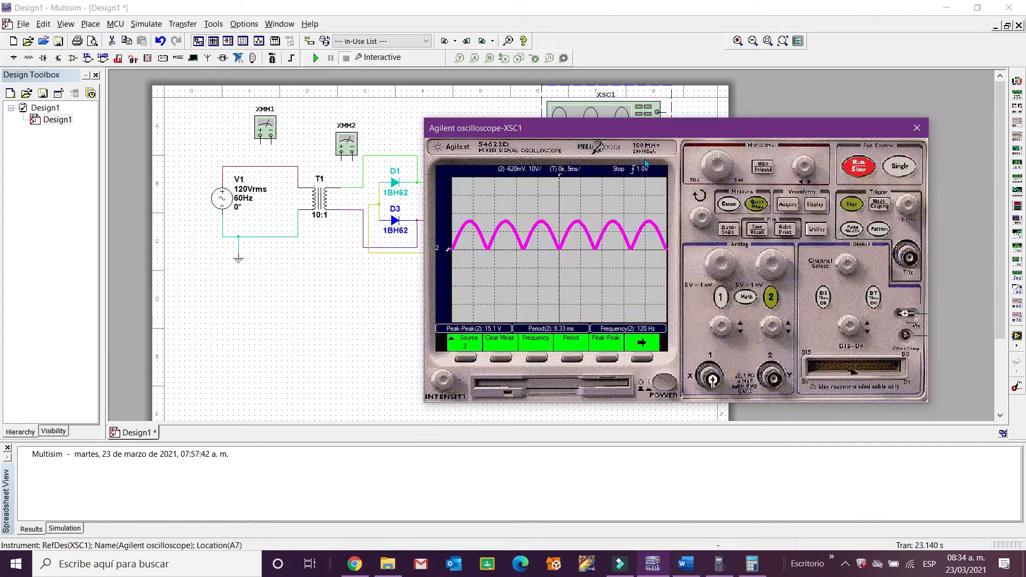
click(869, 164)
drag(529, 126, 786, 76)
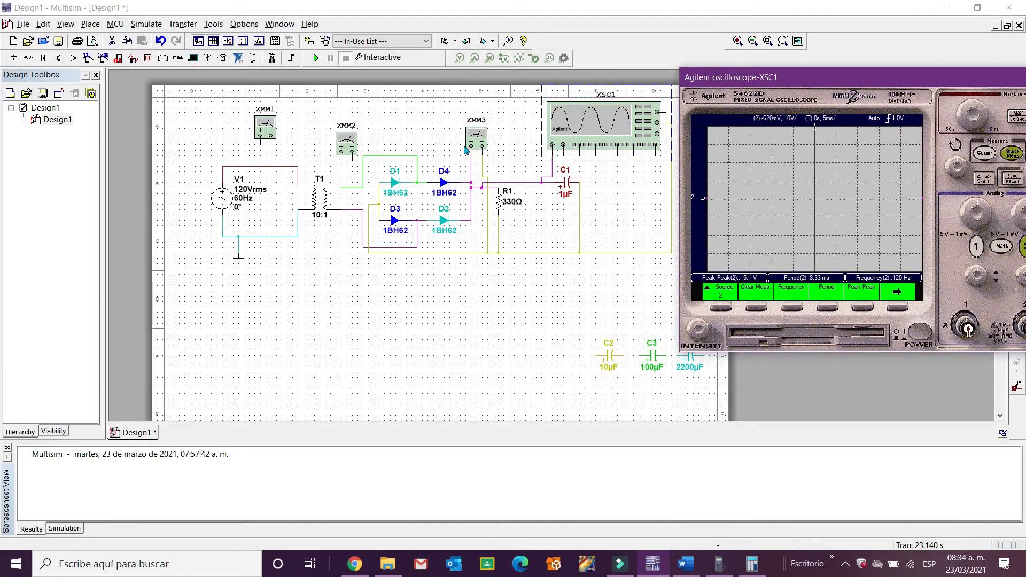
double_click(468, 148)
drag(492, 305, 461, 256)
drag(721, 76, 600, 76)
click(315, 58)
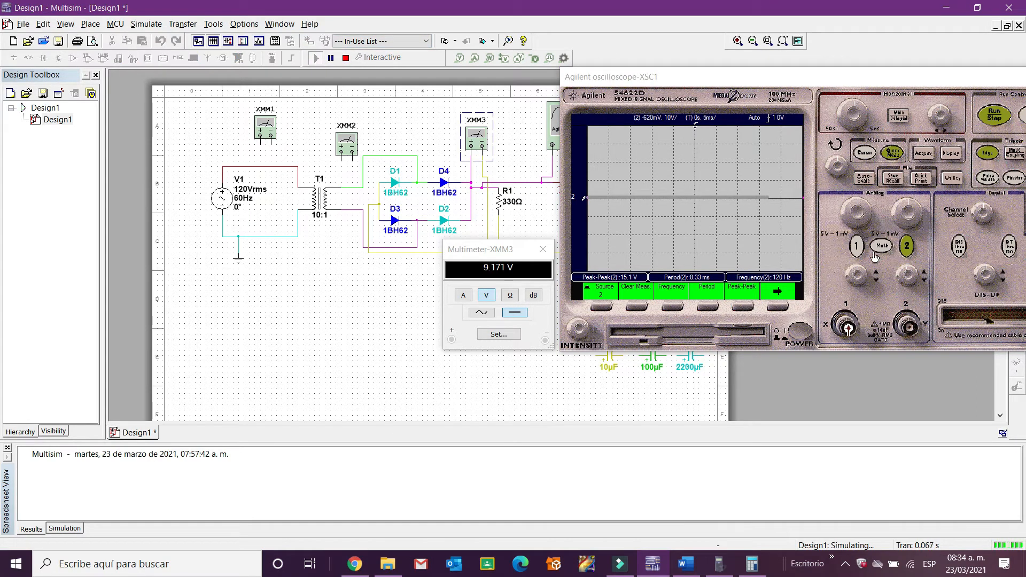
- Display only channel 1 on the oscilloscope and set its vertical position to about 320 mV
click(858, 251)
click(858, 250)
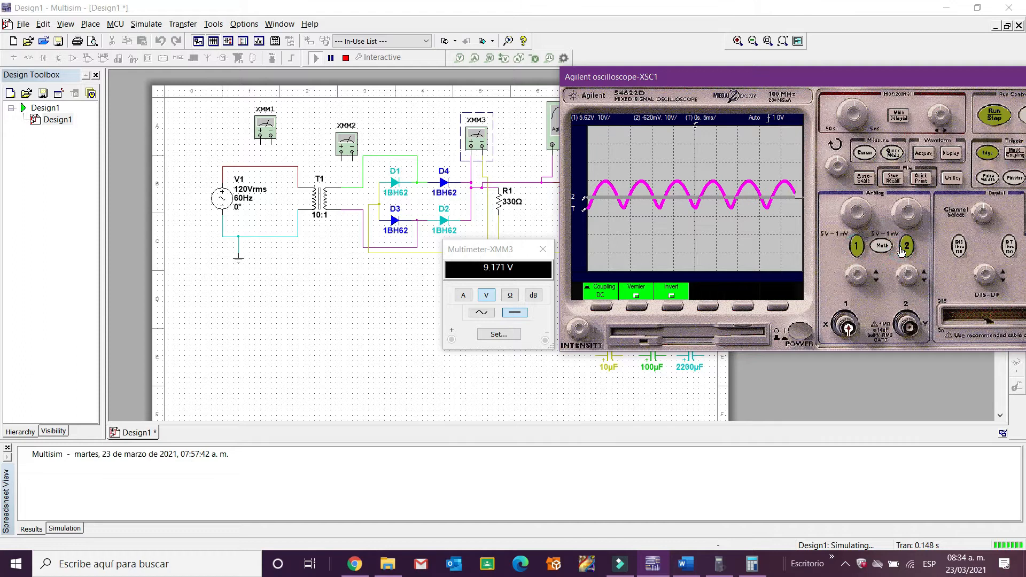
click(908, 247)
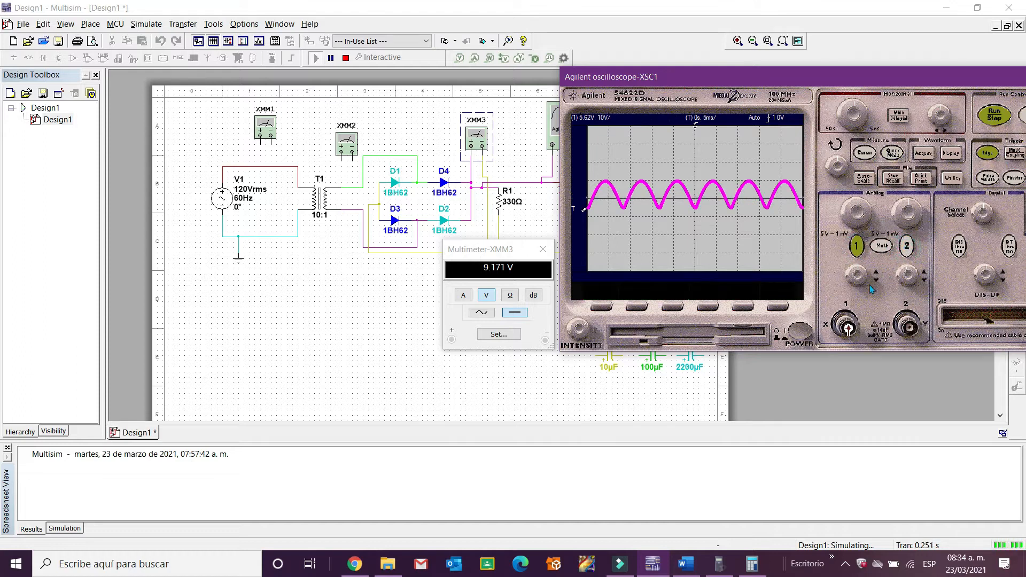
drag(859, 277, 852, 274)
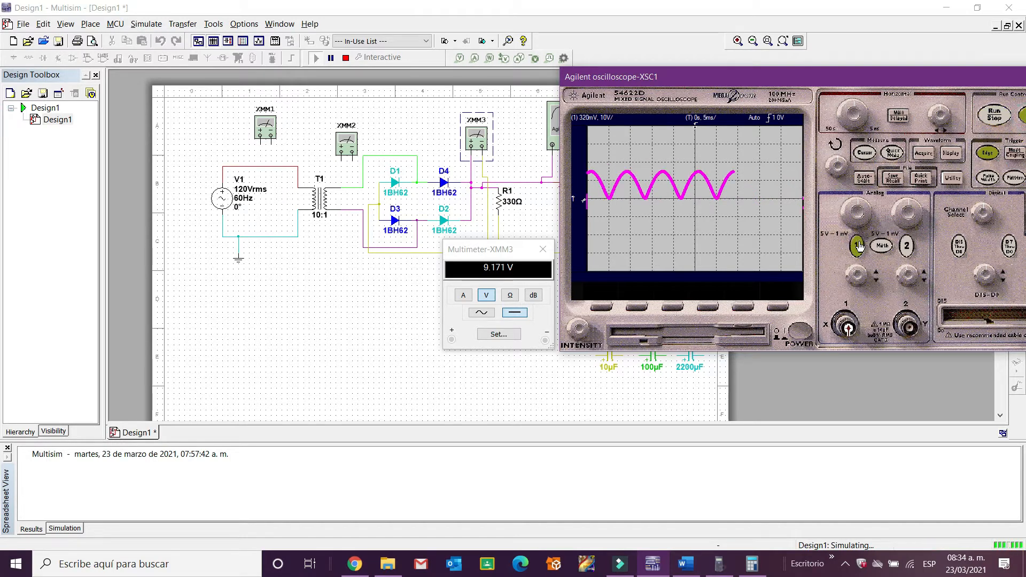
- Measure channel 1's maximum, minimum and average voltages with Quick Meas on the halted trace, and stop the simulation
click(897, 155)
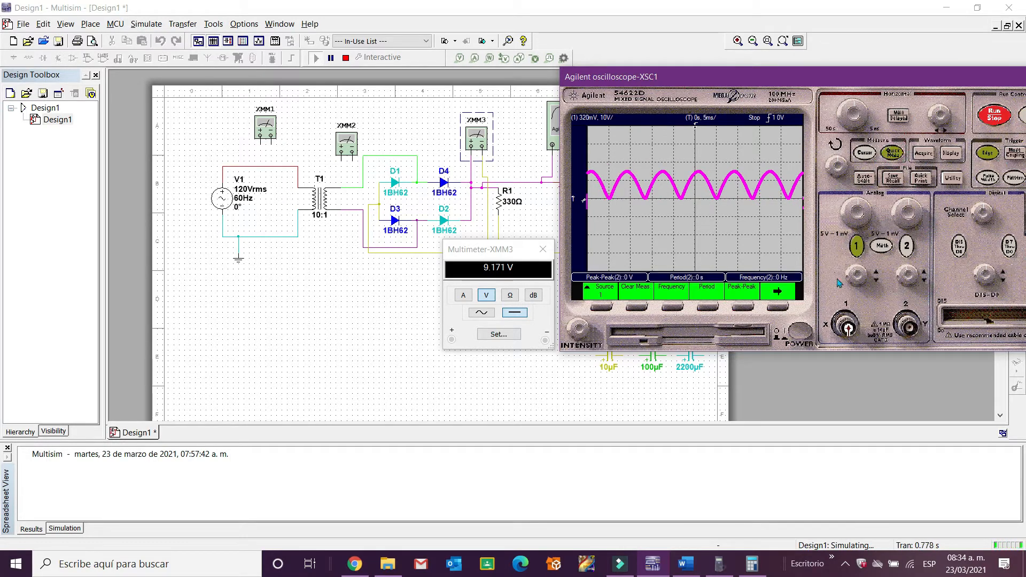
click(777, 306)
click(777, 306)
click(600, 309)
click(636, 308)
click(778, 308)
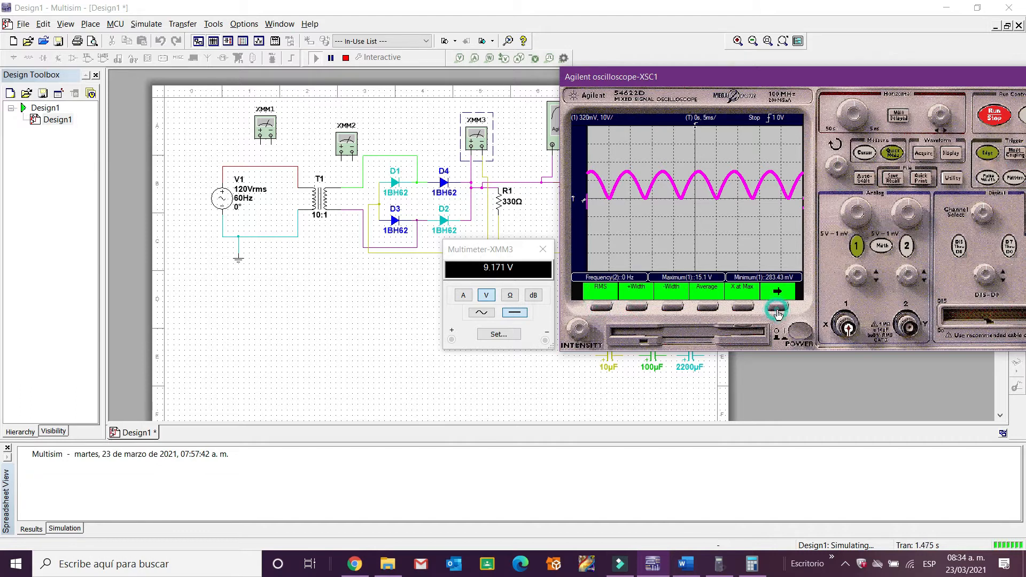
click(711, 306)
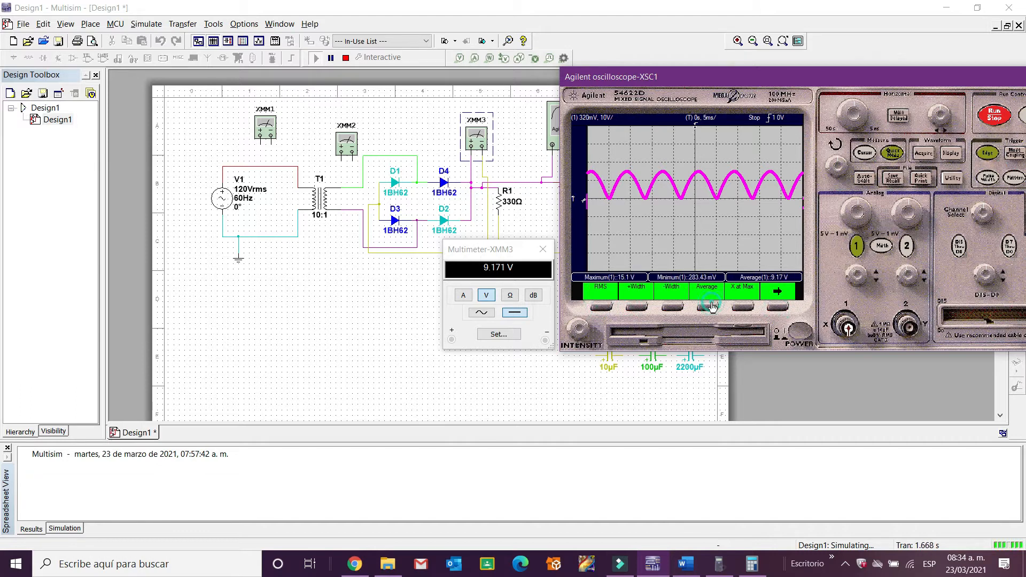
click(350, 59)
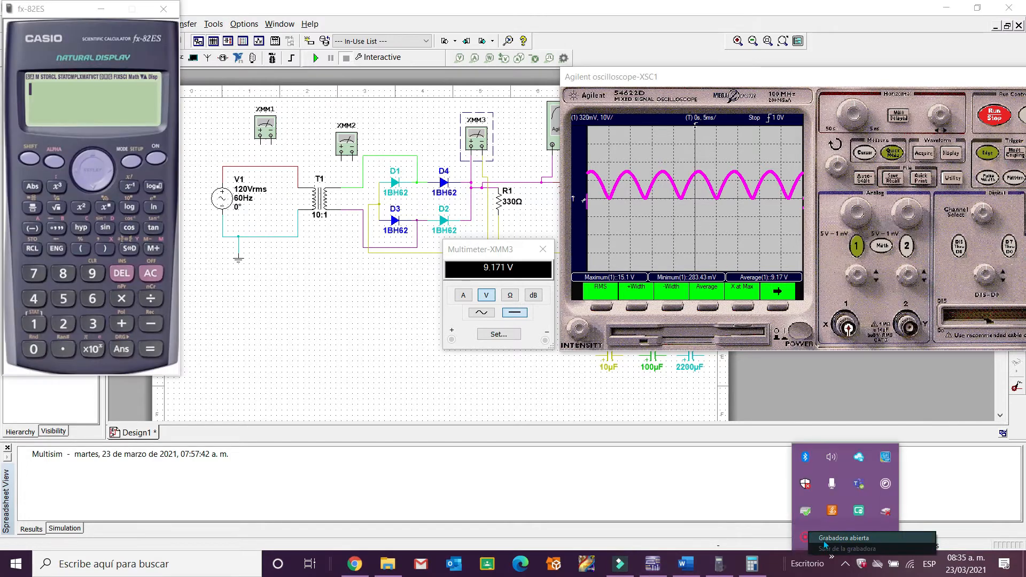
click(816, 541)
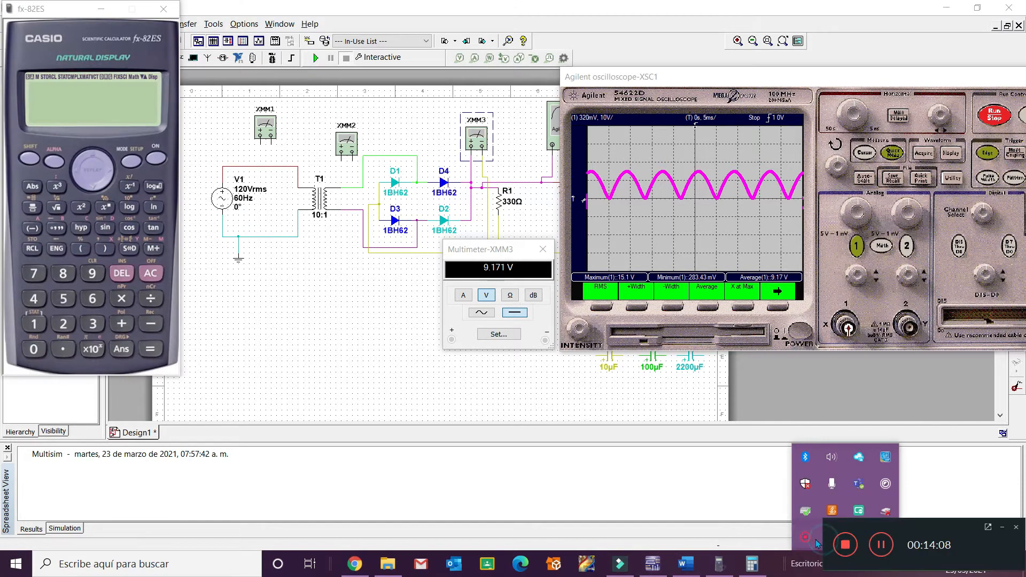
click(881, 545)
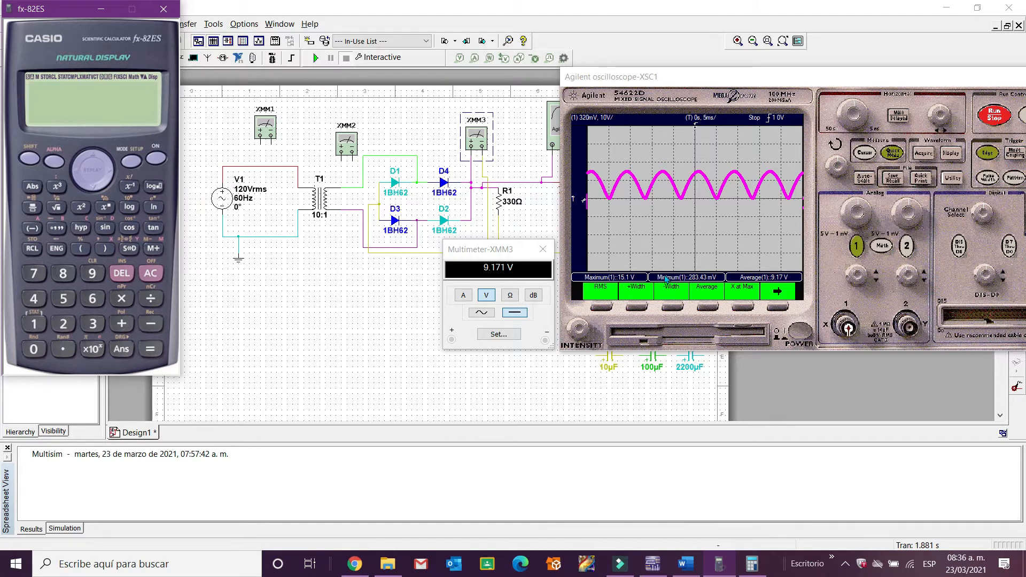
- Calculate the 1 µF ripple voltage as 15.1 − 283.43×10⁻³ and check it against the report's 1 µF capacitor section
text(15.1-283.43e-3)
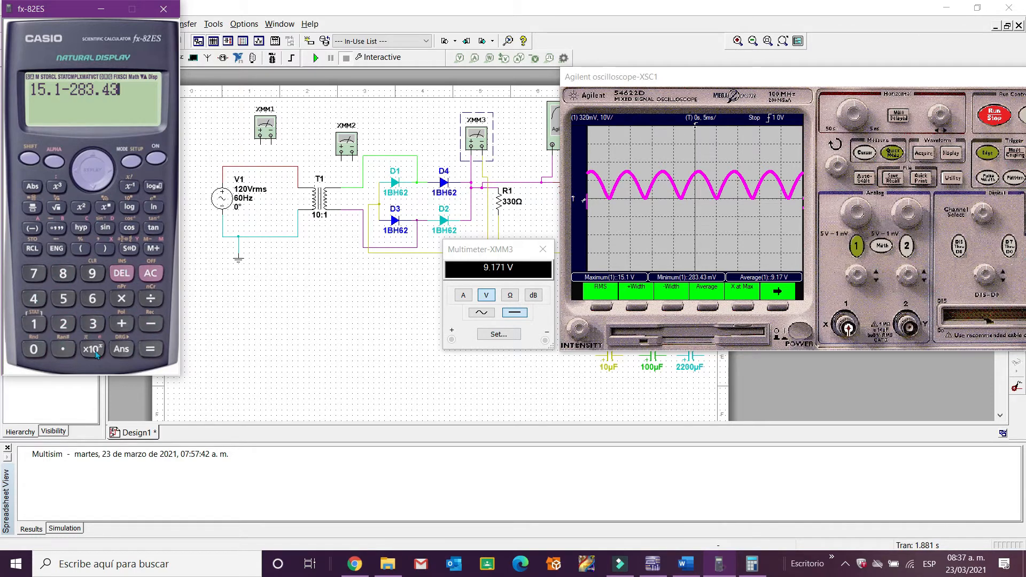
click(144, 354)
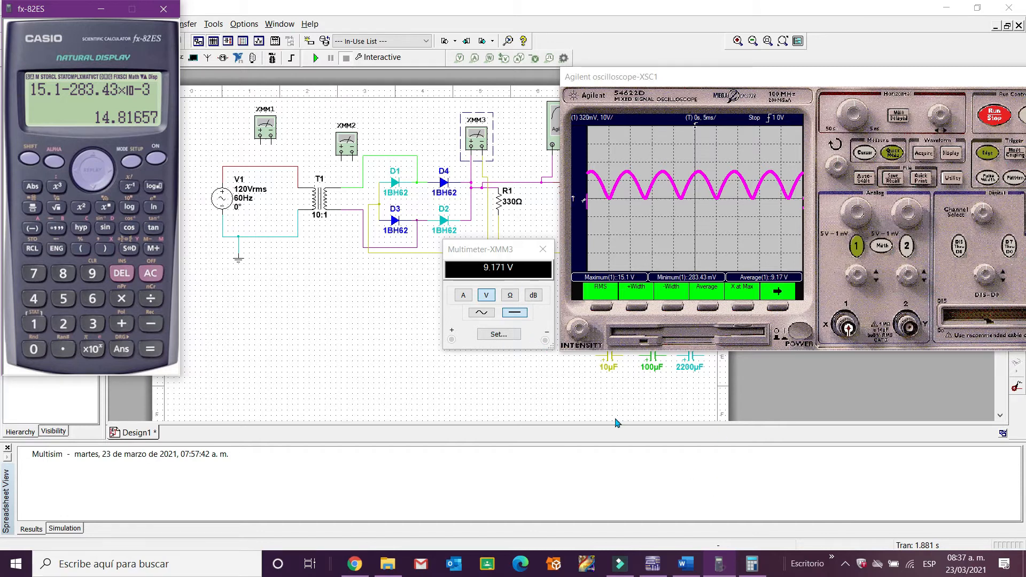
click(677, 568)
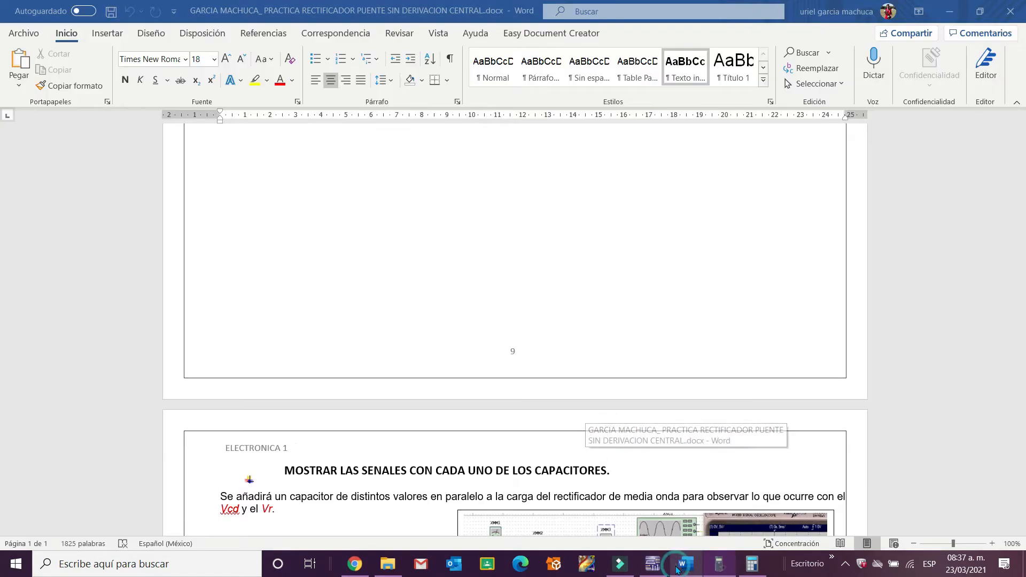
scroll(443, 381, down, 5)
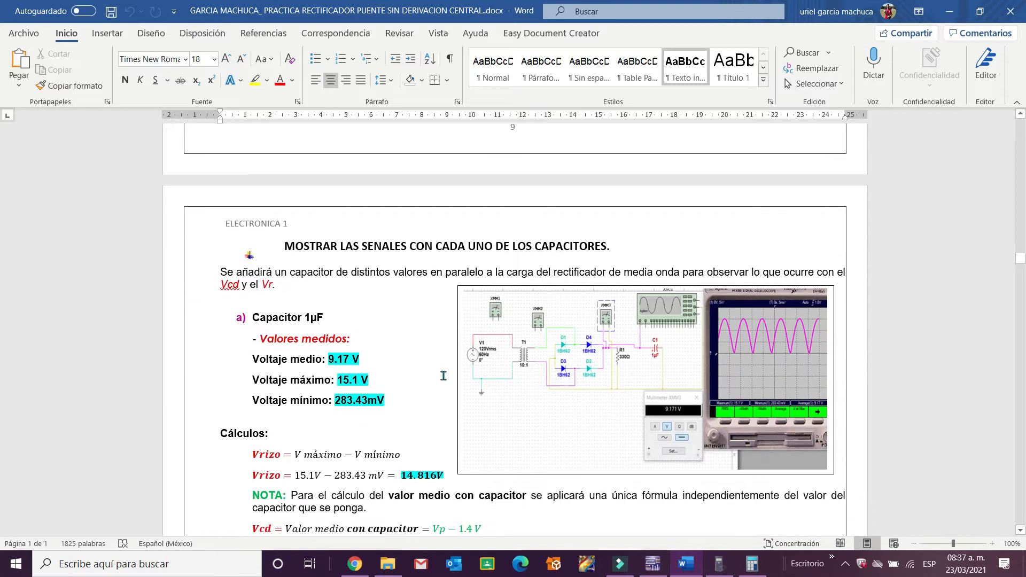
scroll(521, 416, down, 2)
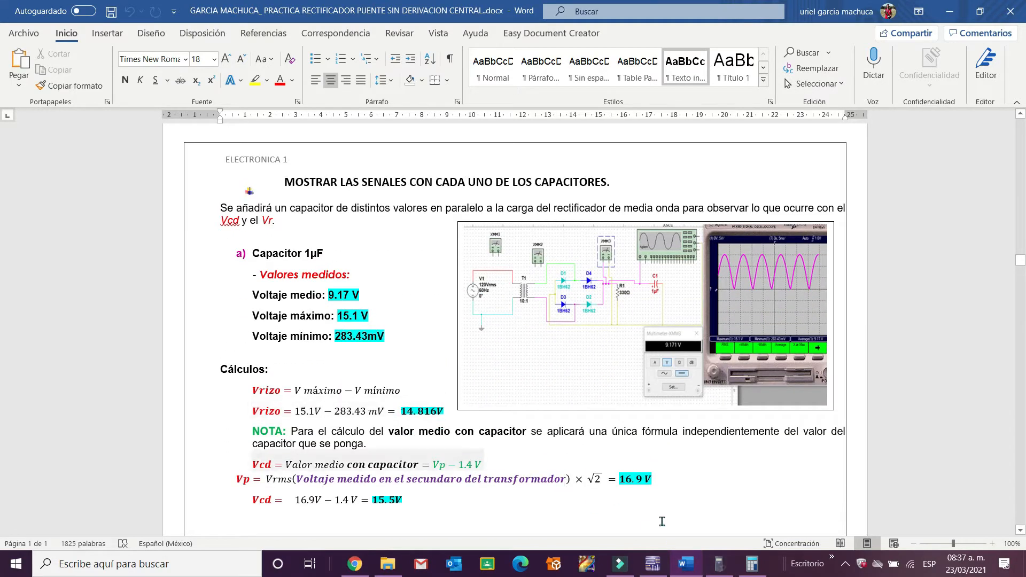
click(720, 566)
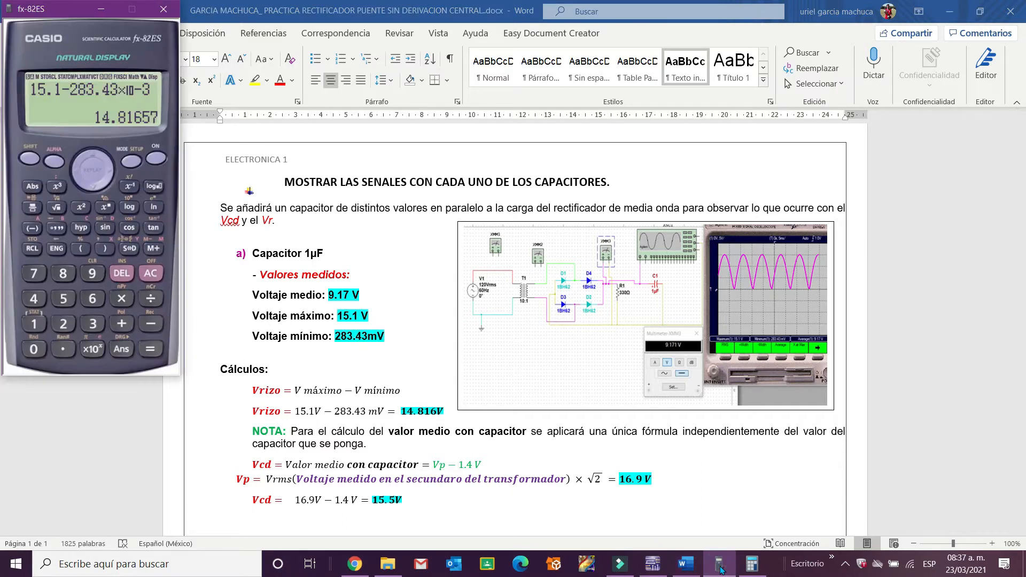
click(720, 565)
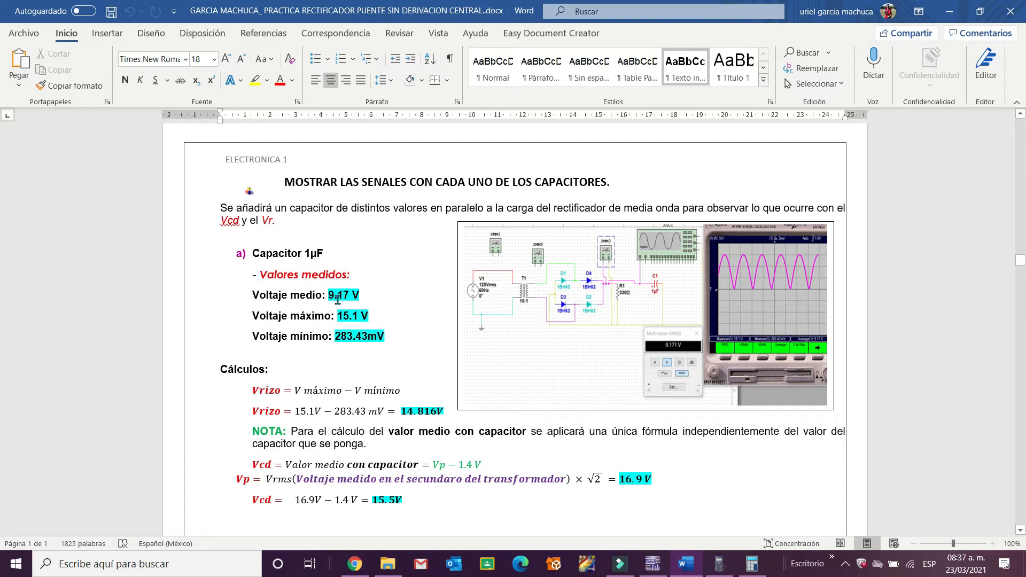
scroll(338, 300, down, 5)
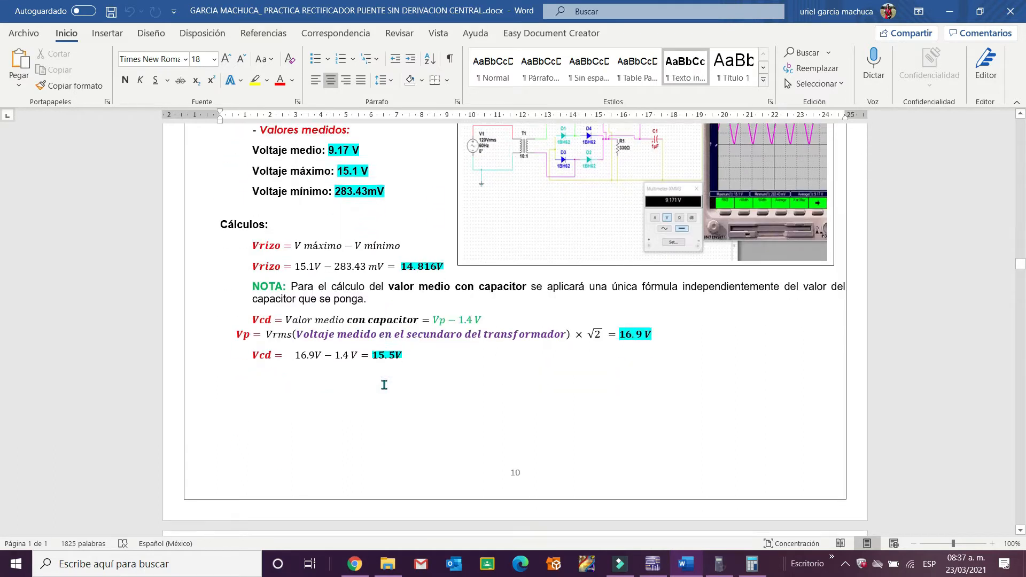
scroll(383, 385, down, 10)
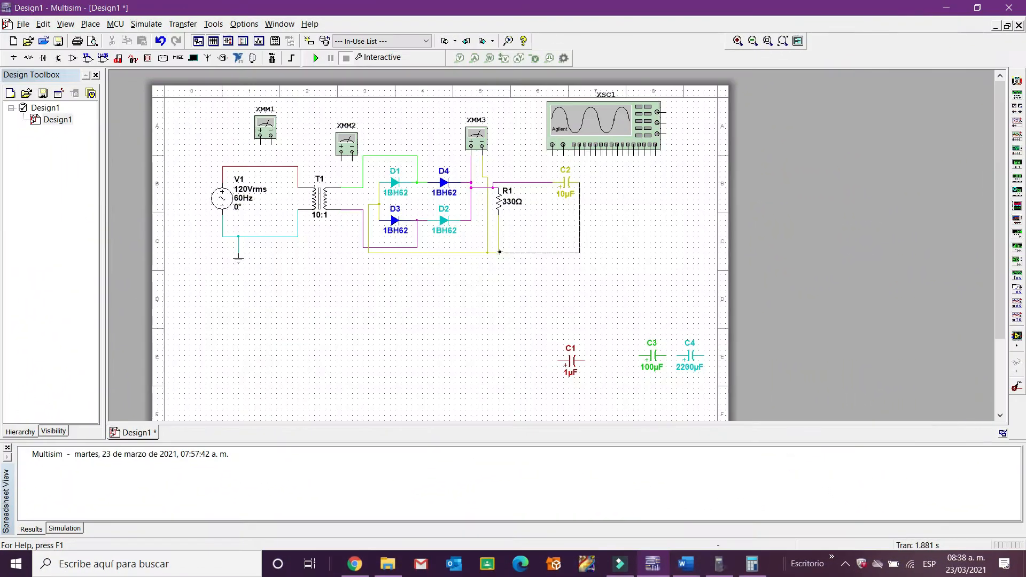
- Wire 10 µF capacitor C2 across load resistor R1 and connect the oscilloscope's channel 1 to its positive side
click(500, 252)
drag(543, 182, 552, 145)
- Simulate the 10 µF circuit, halting the oscilloscope trace at a vertical position of about 3.44 V beside multimeter XMM3
double_click(598, 125)
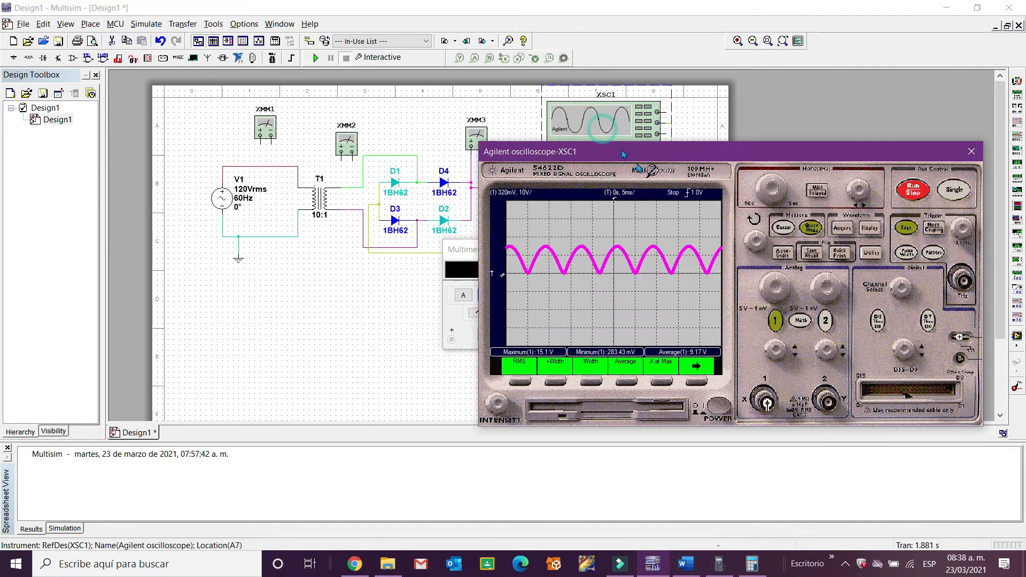
click(913, 189)
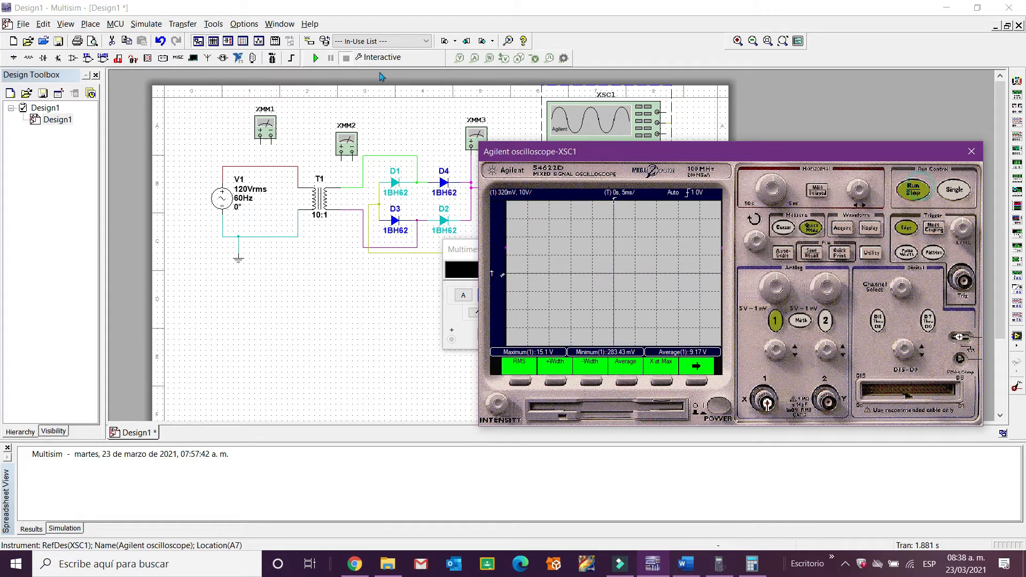
click(319, 58)
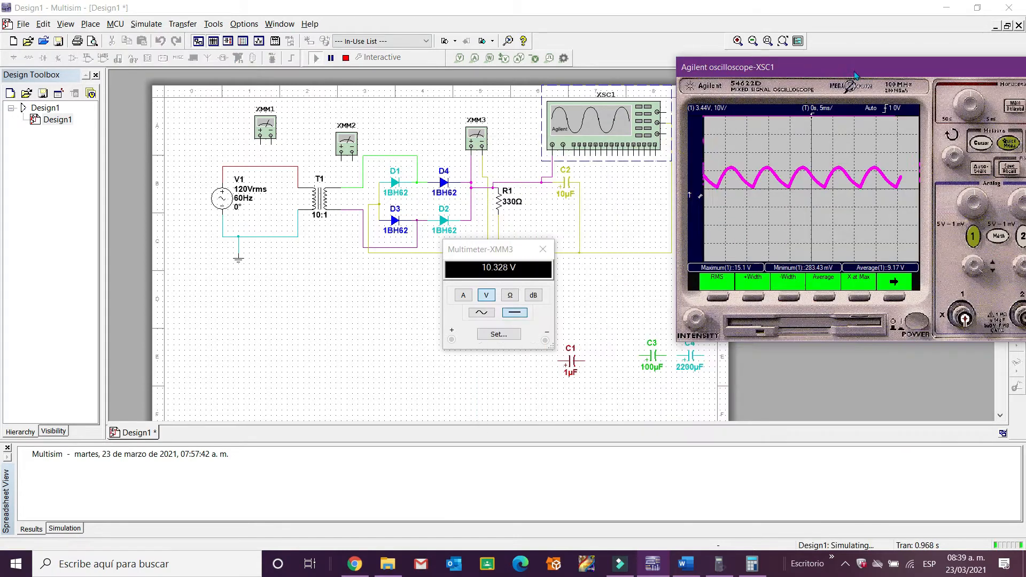
drag(850, 64, 658, 95)
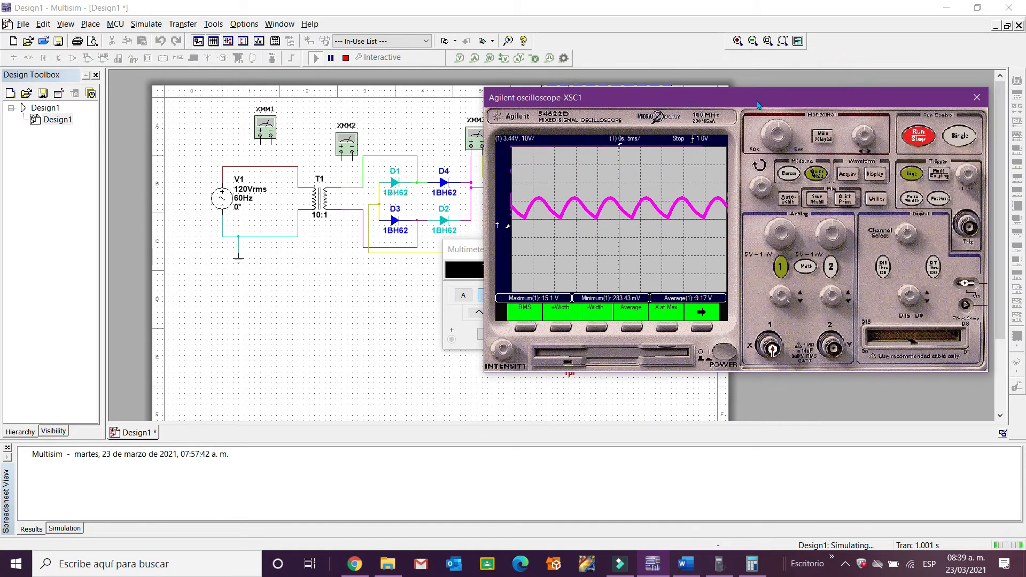
drag(782, 92, 973, 55)
drag(516, 254, 630, 270)
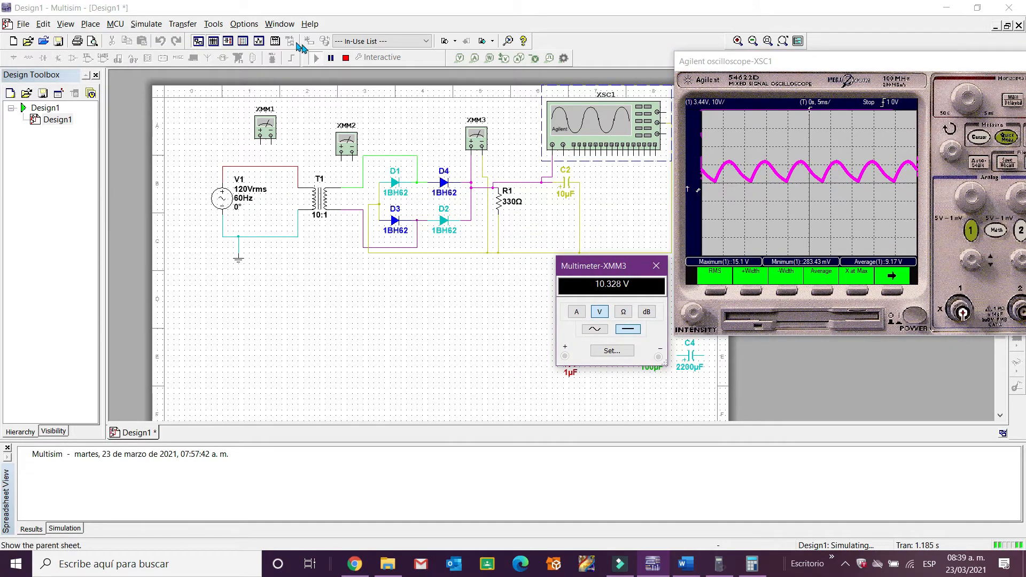
click(348, 58)
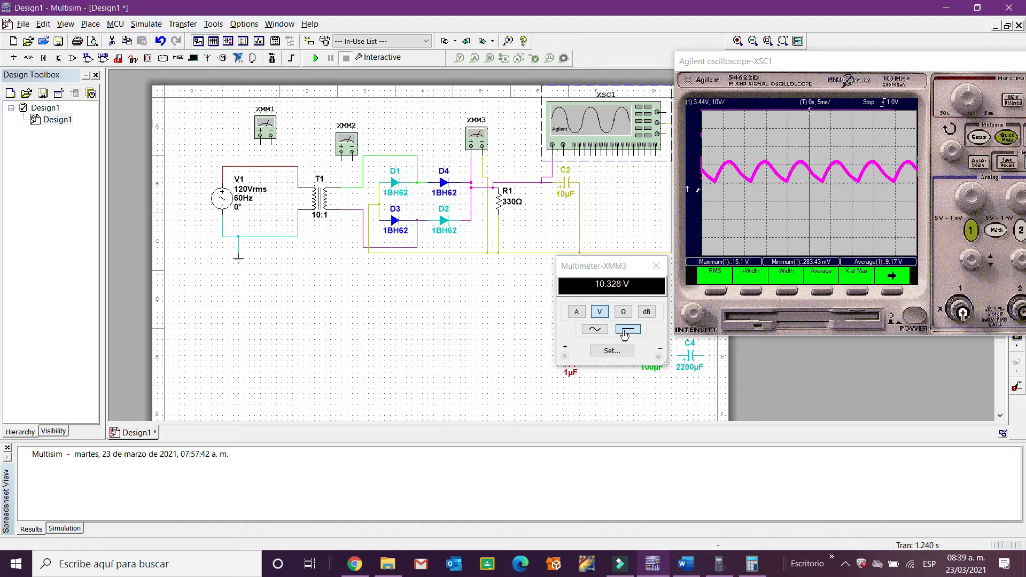
- Measure channel 1's maximum, minimum and average voltages on the halted 10 µF trace
click(892, 293)
click(891, 293)
click(710, 291)
click(743, 291)
click(891, 292)
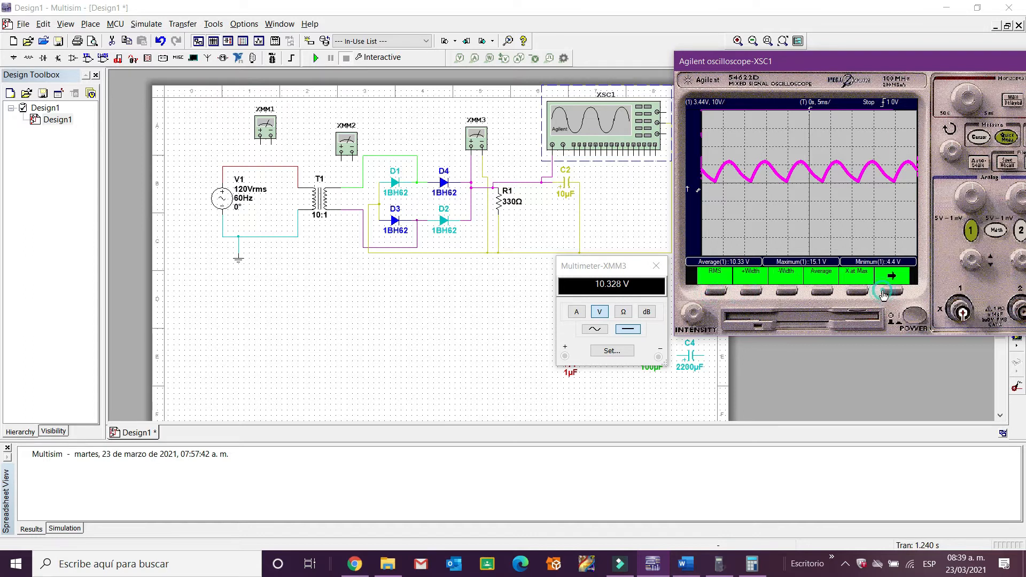
click(828, 294)
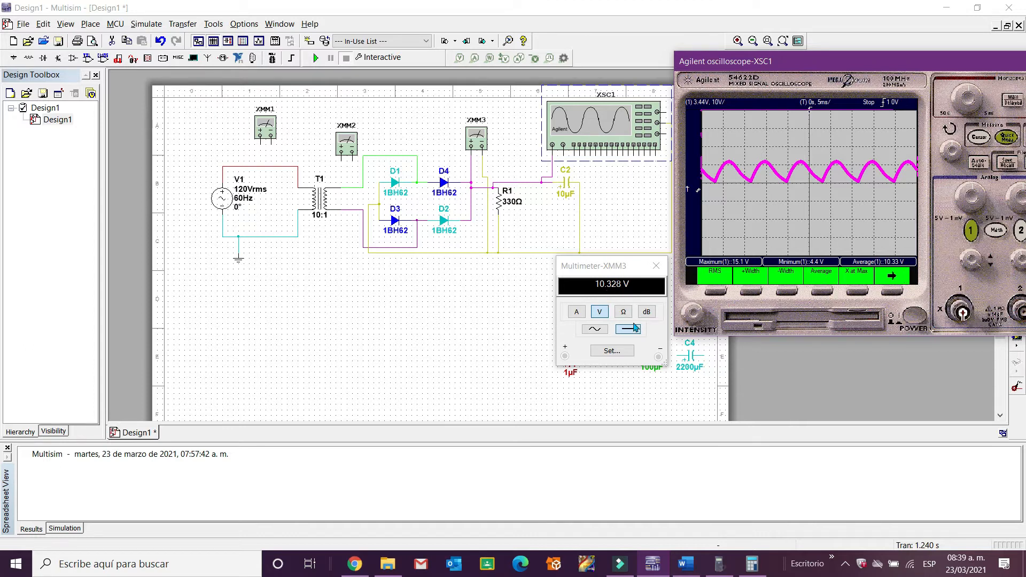
- Calculate the 10 µF ripple voltage as 15.1 − 4.4 on the scientific calculator and show it in decimal form
click(719, 564)
click(156, 158)
click(34, 325)
click(63, 300)
click(60, 348)
click(33, 324)
click(37, 300)
click(62, 348)
click(38, 301)
click(150, 349)
click(27, 159)
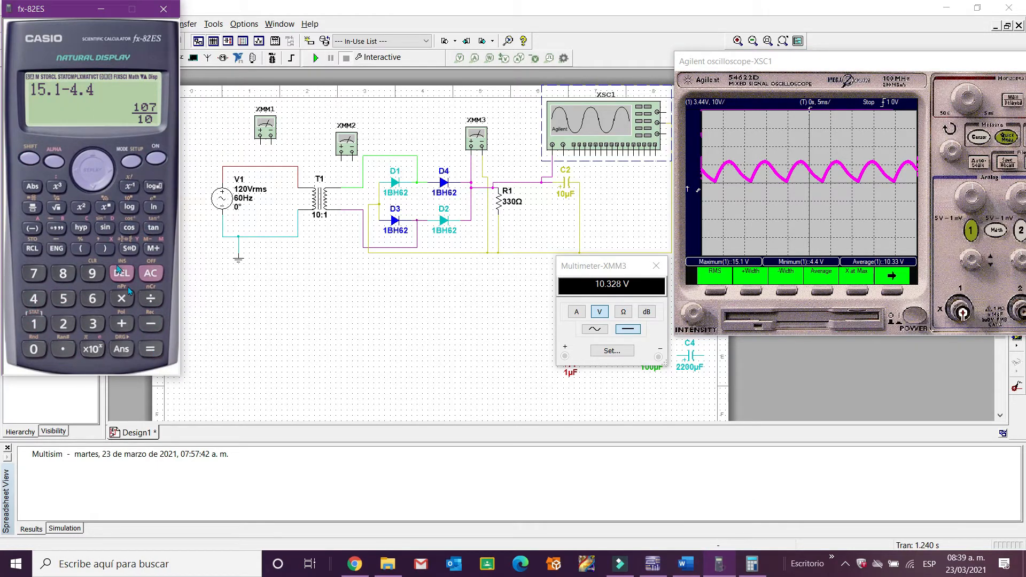
click(158, 355)
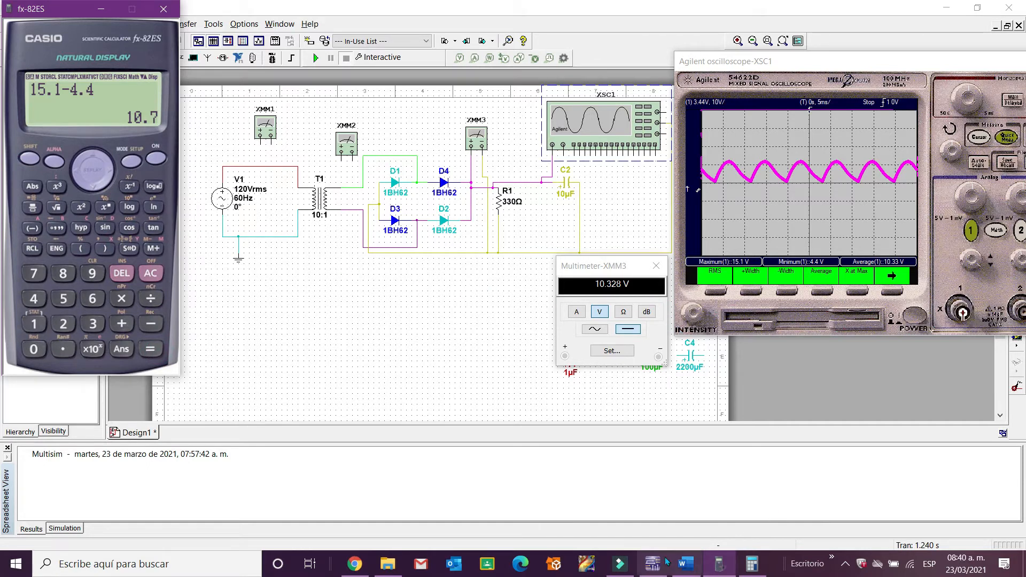
- Compare the 10 µF results with the report's capacitor section b) and look ahead to the 100 µF section
mouse_move(684, 564)
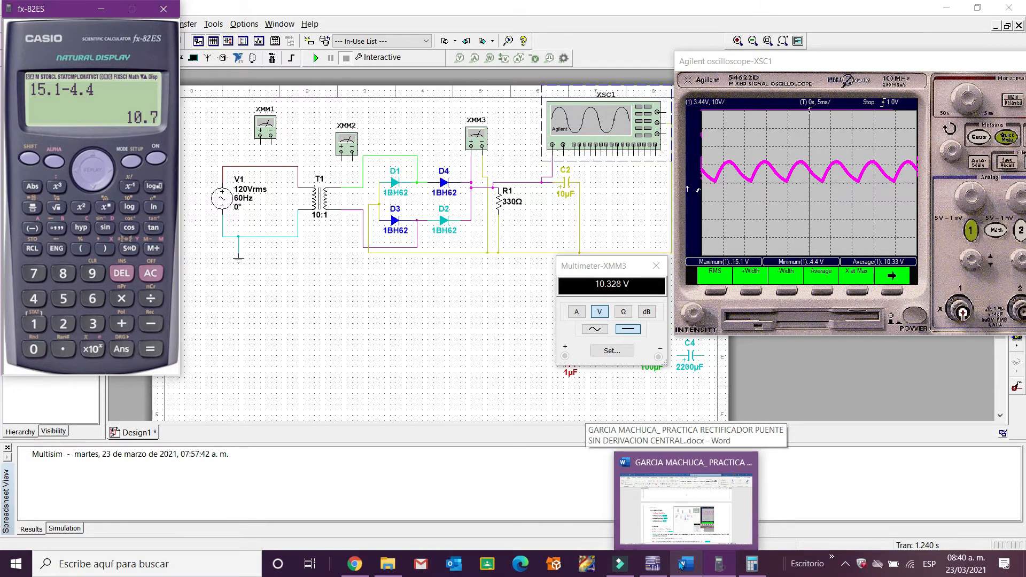
click(683, 565)
scroll(389, 377, down, 2)
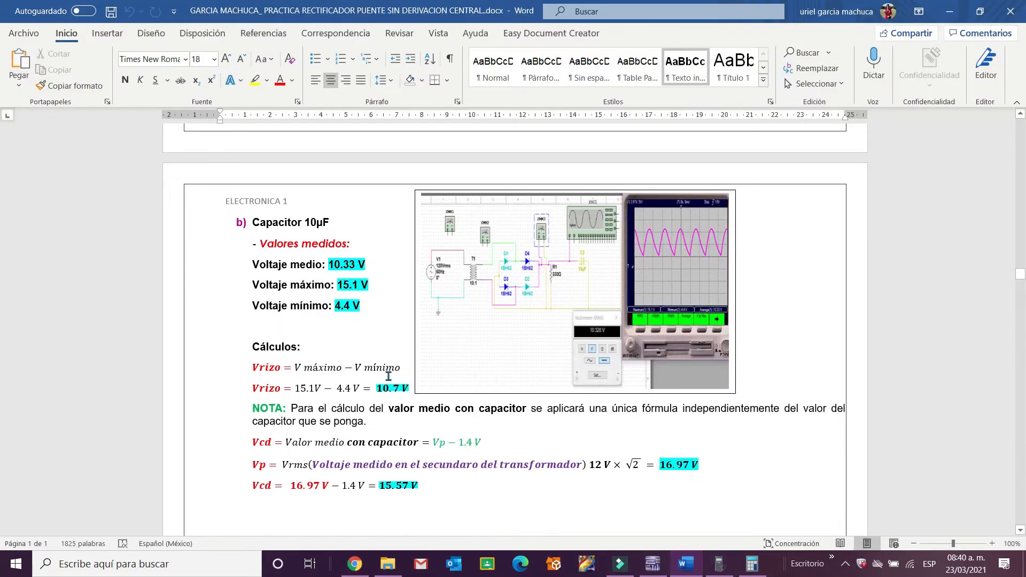
click(723, 568)
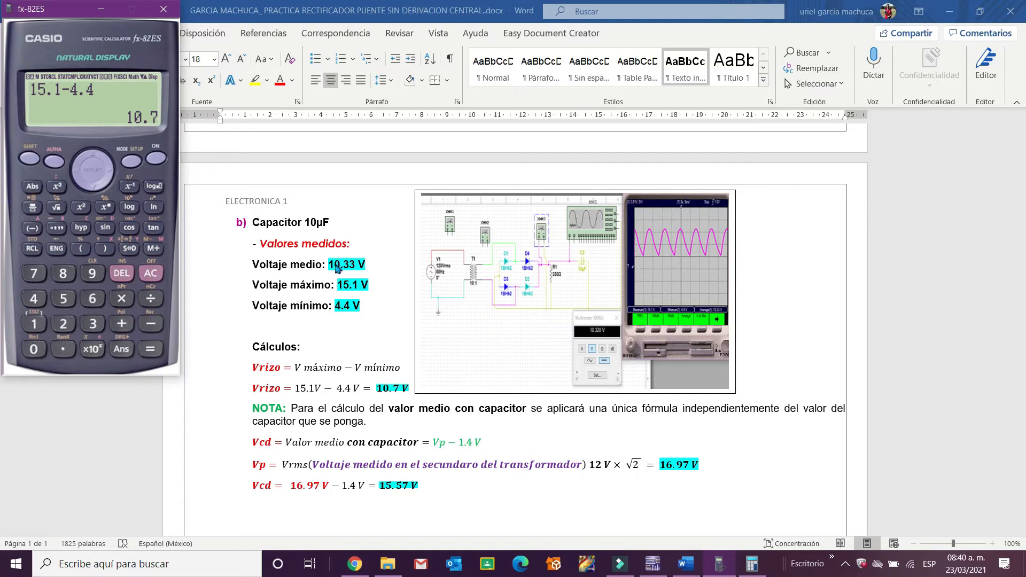
scroll(373, 279, down, 4)
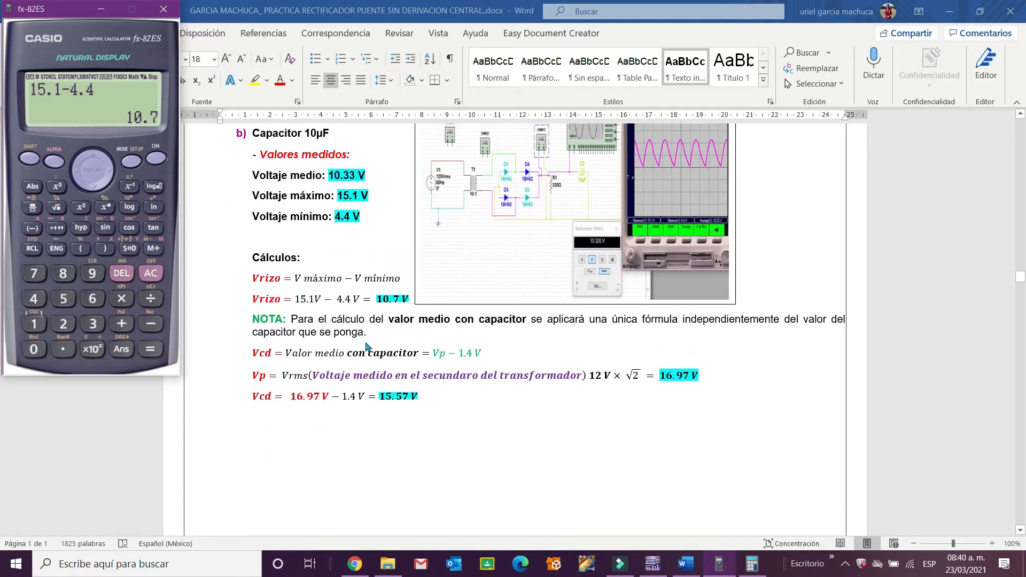
scroll(443, 369, down, 8)
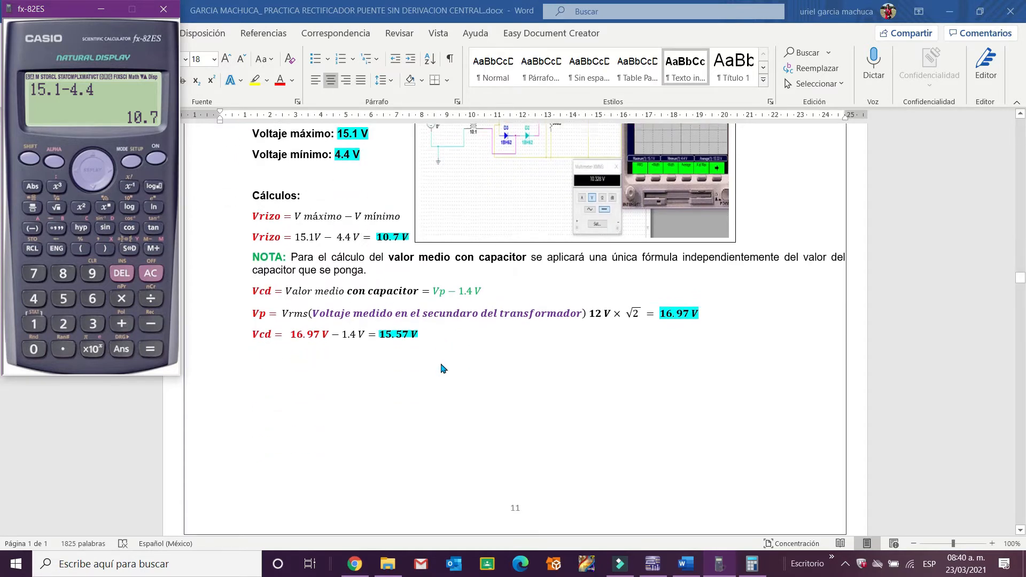
scroll(442, 368, down, 4)
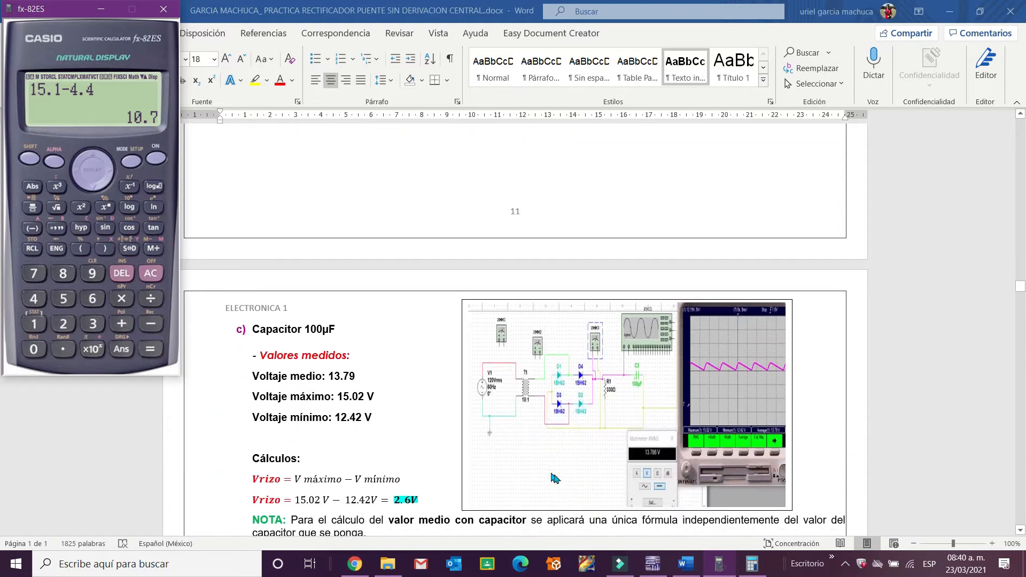
click(682, 568)
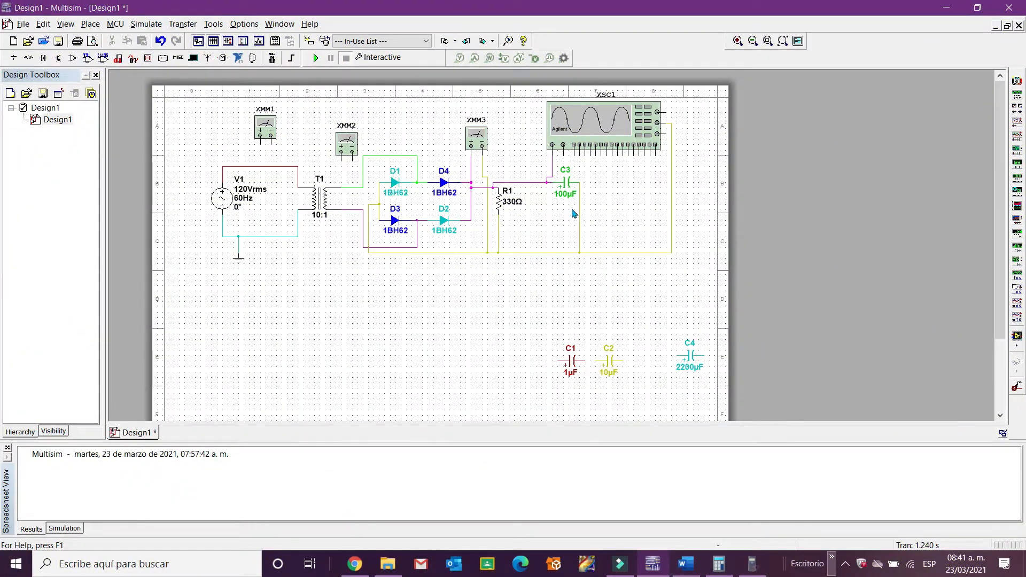
- Open the oscilloscope in run mode beside multimeter XMM3 and start simulating the circuit with 100 µF capacitor C3
double_click(571, 140)
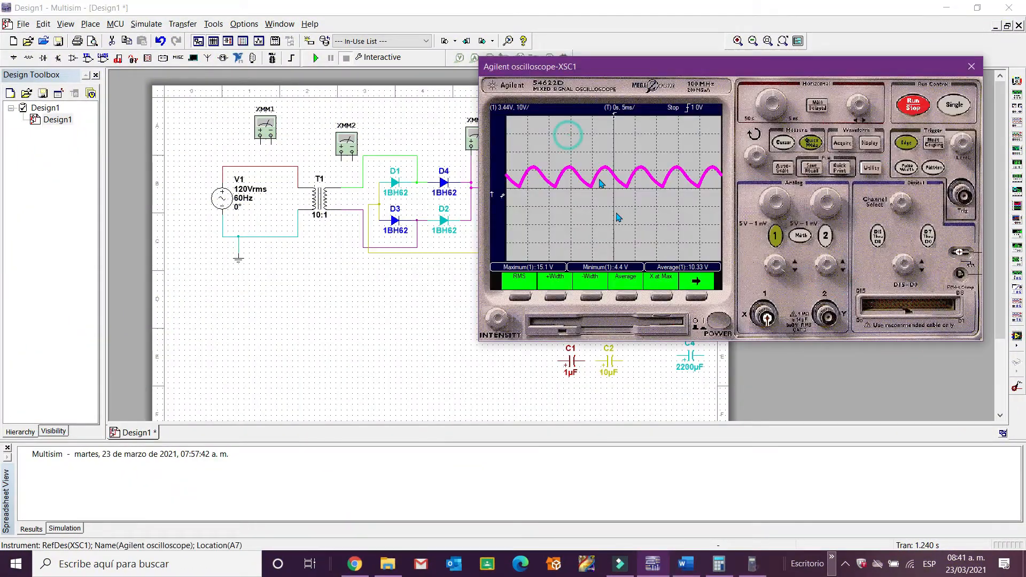
double_click(473, 138)
drag(597, 270, 400, 282)
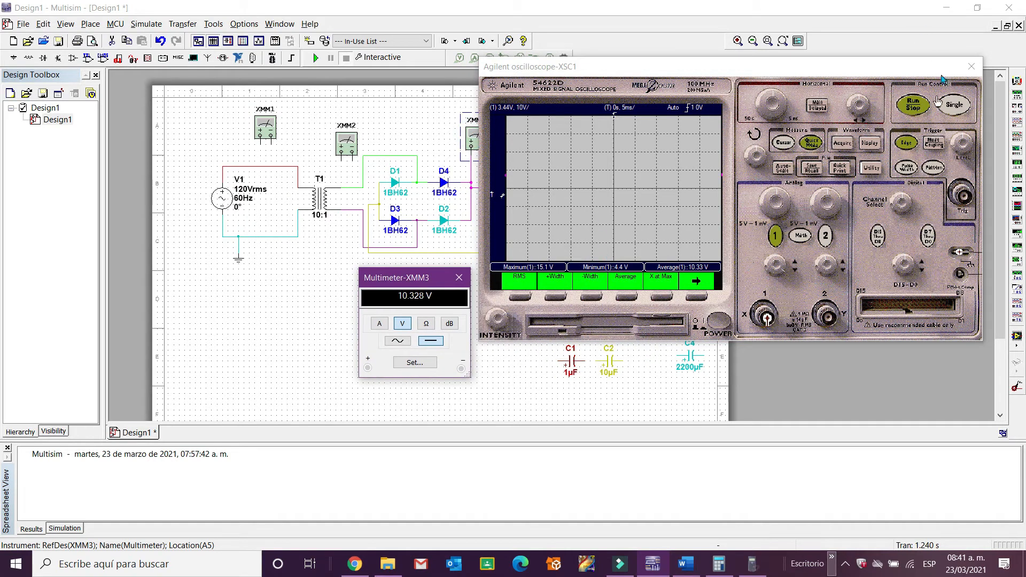
click(315, 57)
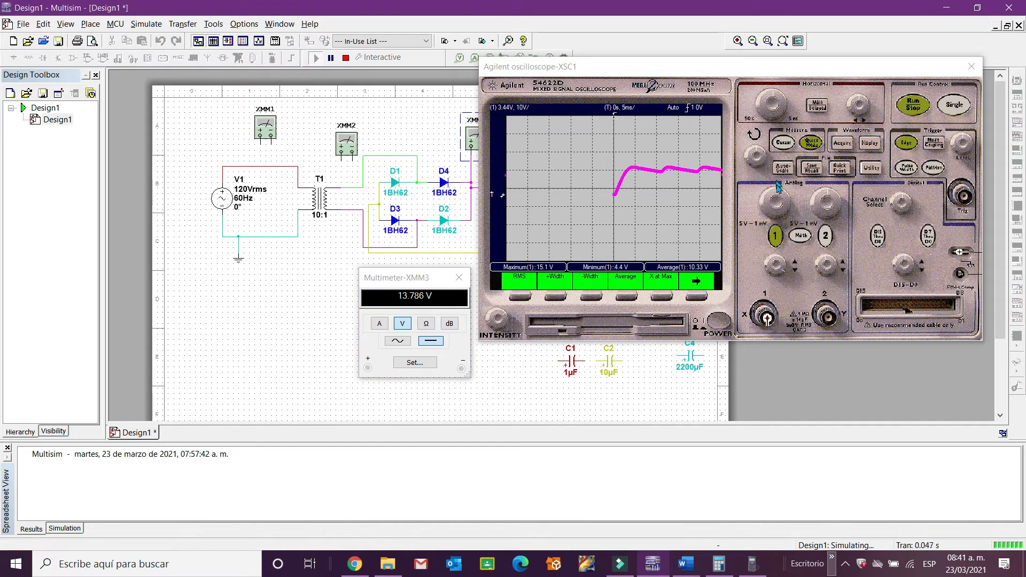
- Restart the simulation and halt the 100 µF trace with channel 1's vertical position at about 11.25 V
click(346, 58)
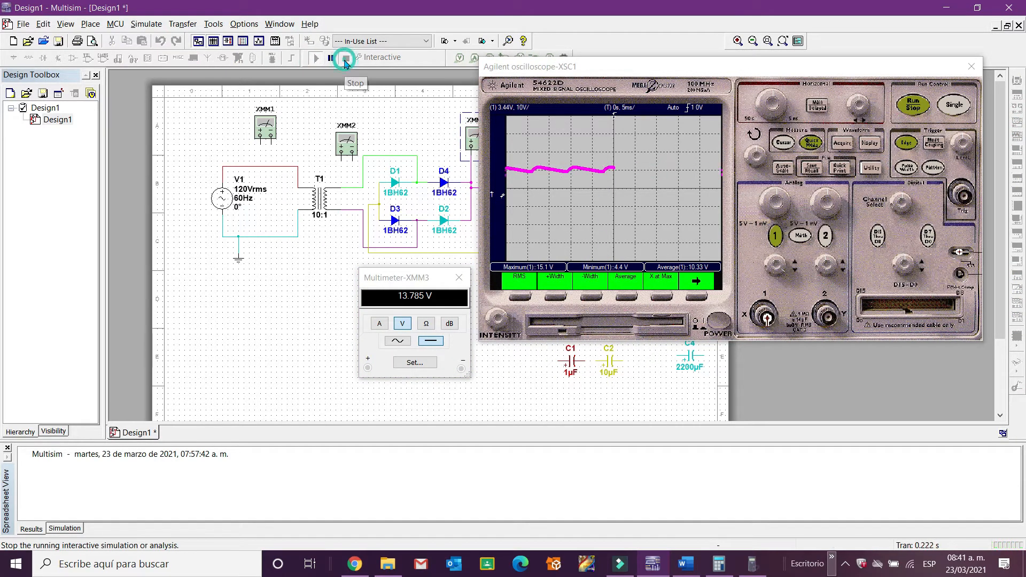
click(954, 107)
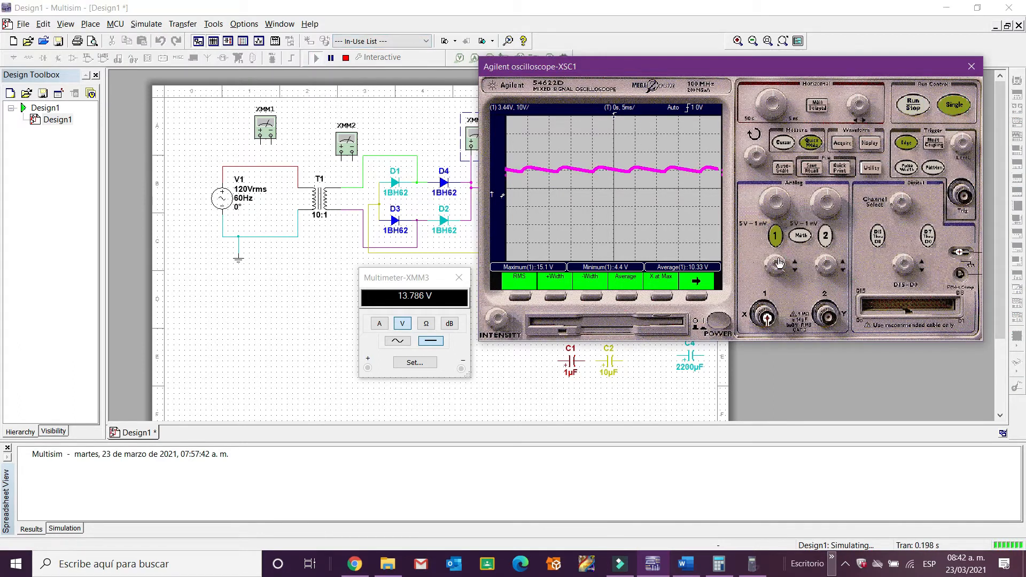
drag(563, 70, 763, 60)
mouse_move(440, 280)
mouse_down()
mouse_move(619, 263)
mouse_move(437, 285)
mouse_up()
click(758, 60)
drag(758, 61, 555, 123)
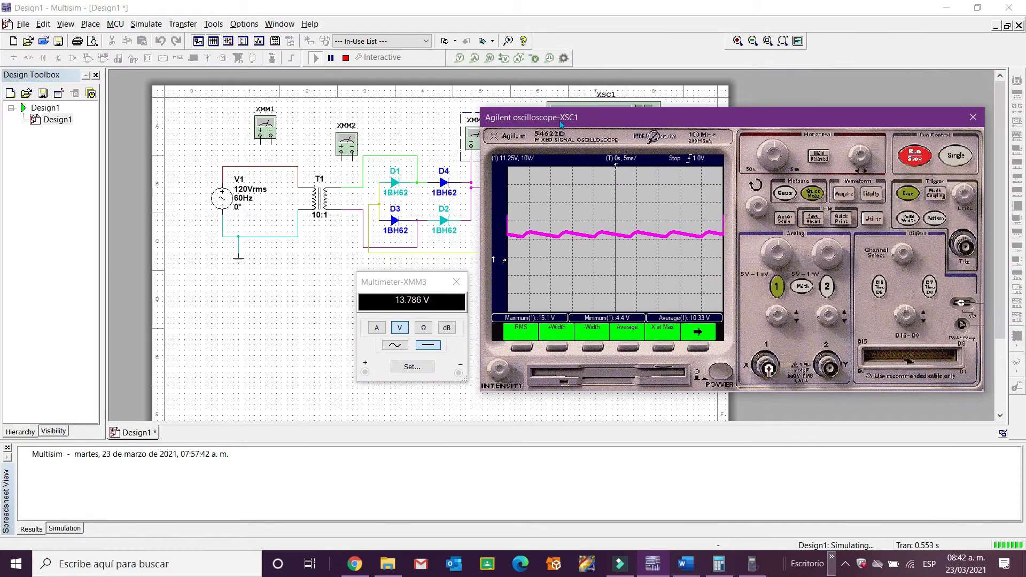
- Measure channel 1's maximum, minimum and average voltages on the halted 100 µF trace
click(694, 350)
click(518, 350)
click(552, 350)
click(695, 350)
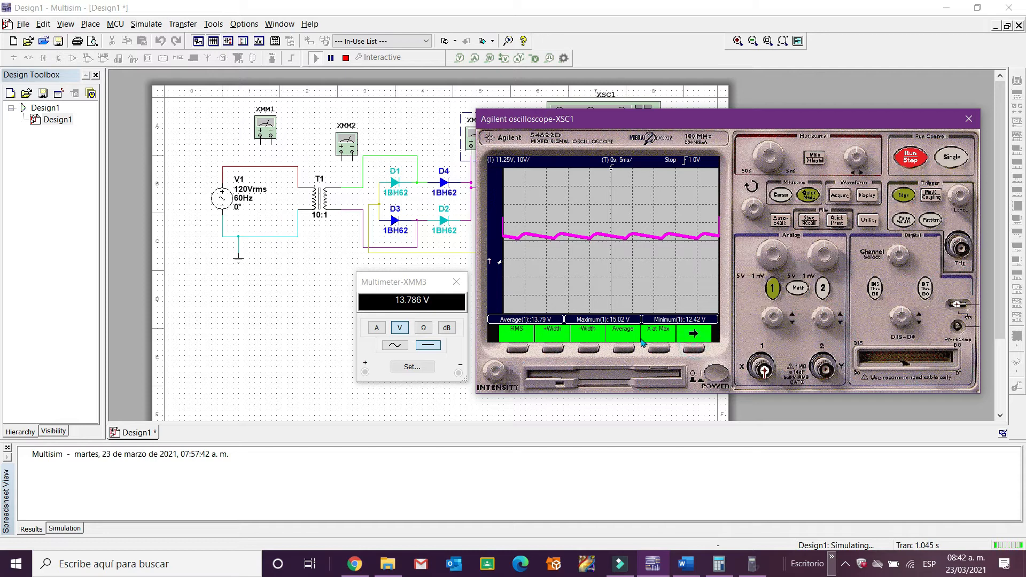
click(624, 349)
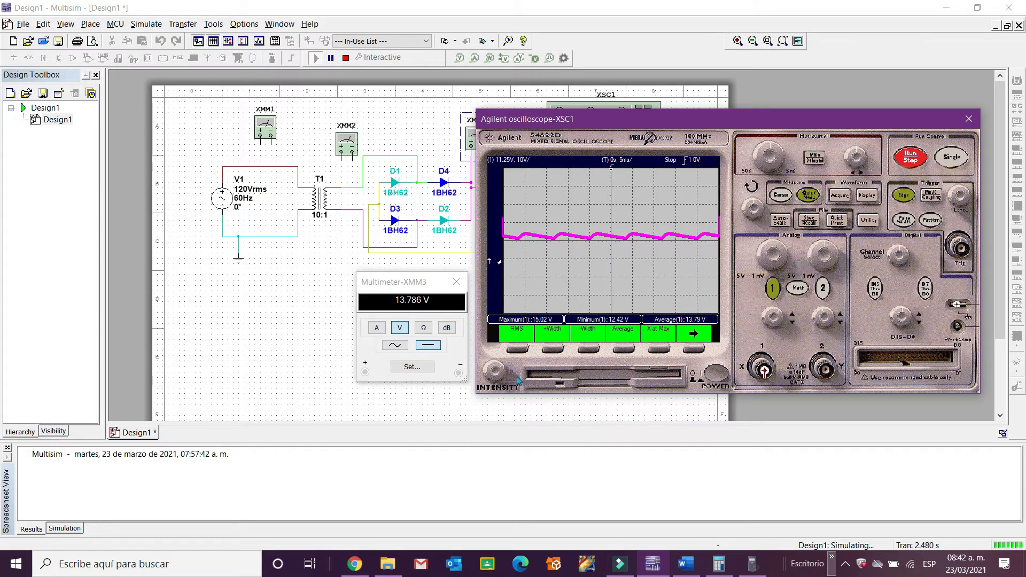
- Calculate the 100 µF ripple voltage as 15.02 − 12.42 on the scientific calculator
click(752, 564)
text(15.02-12.42)
key(Return)
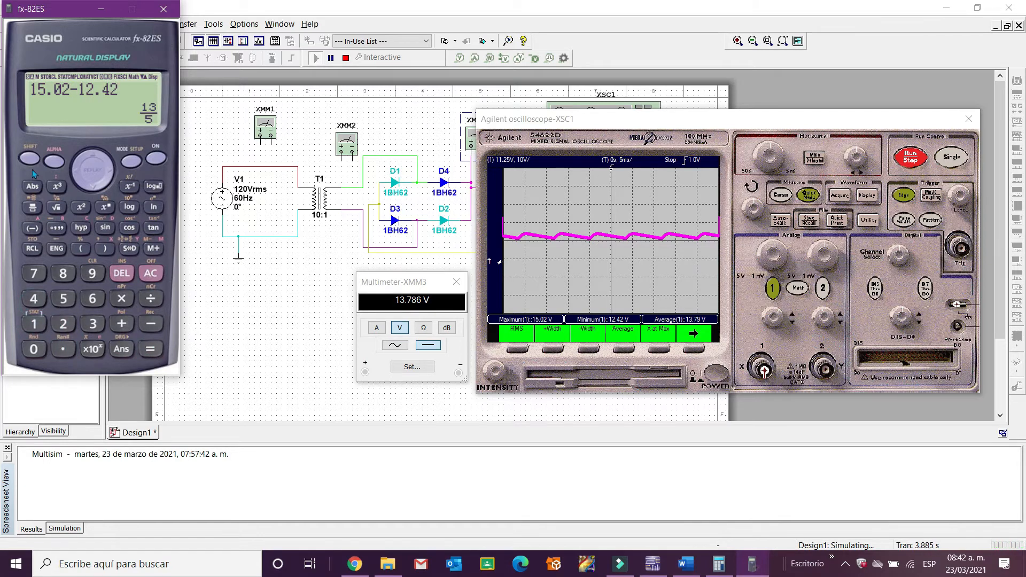
- Show the 100 µF ripple result as a decimal, and in the Word report examine the 100 µF calculations through the 2200 µF section
click(27, 158)
click(150, 348)
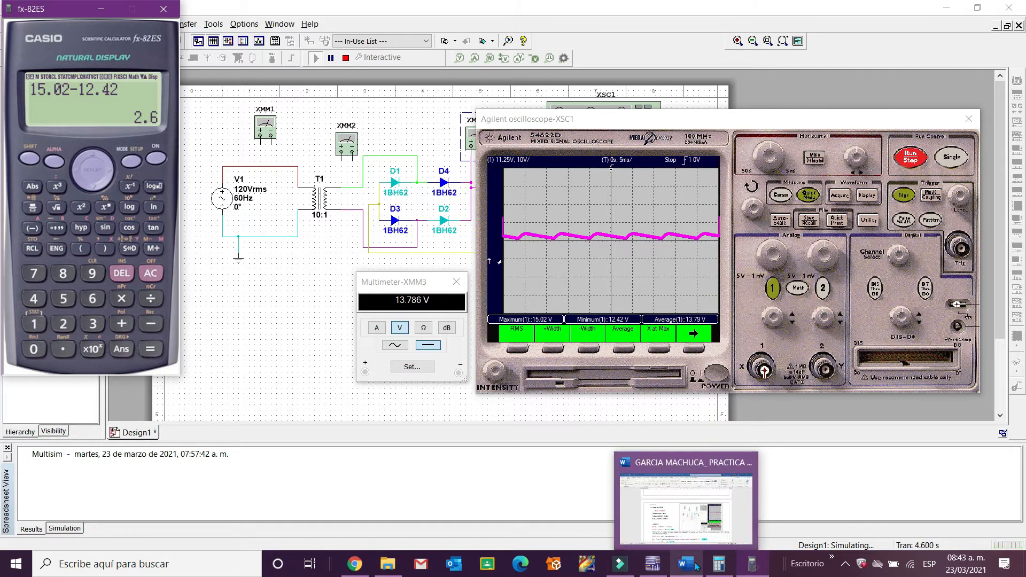
click(686, 513)
scroll(485, 458, down, 2)
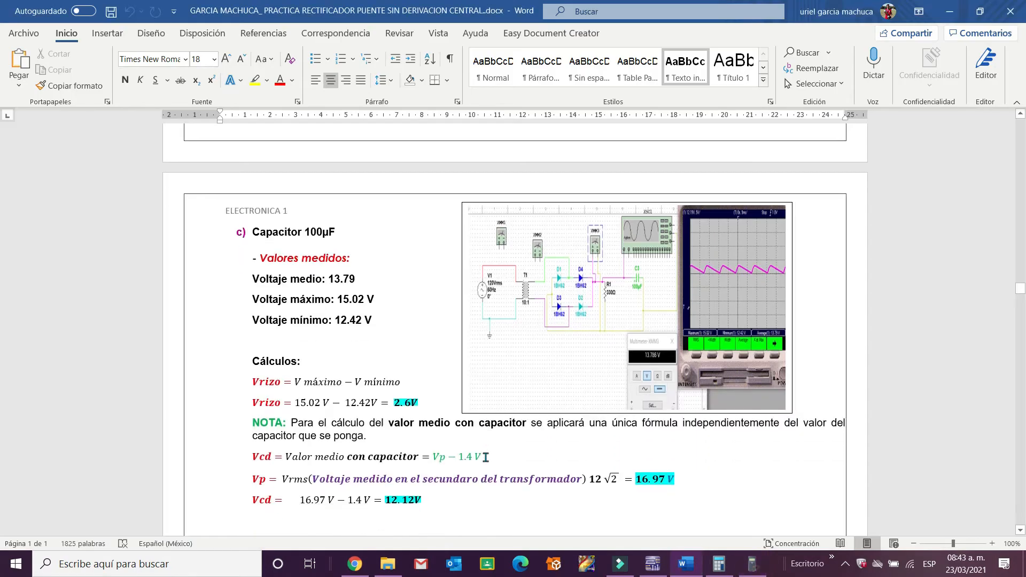
click(751, 565)
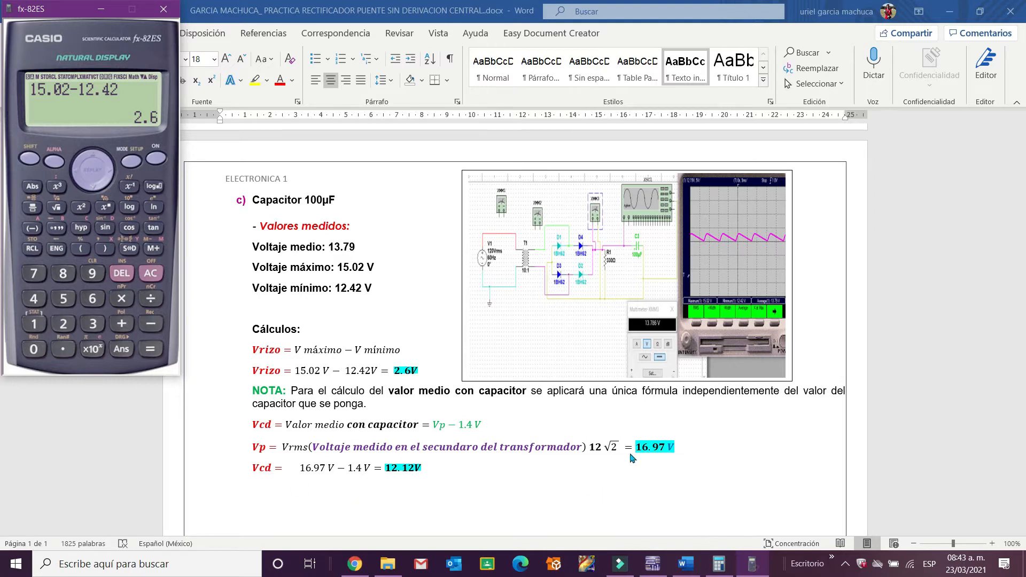
scroll(511, 442, down, 5)
scroll(513, 434, up, 3)
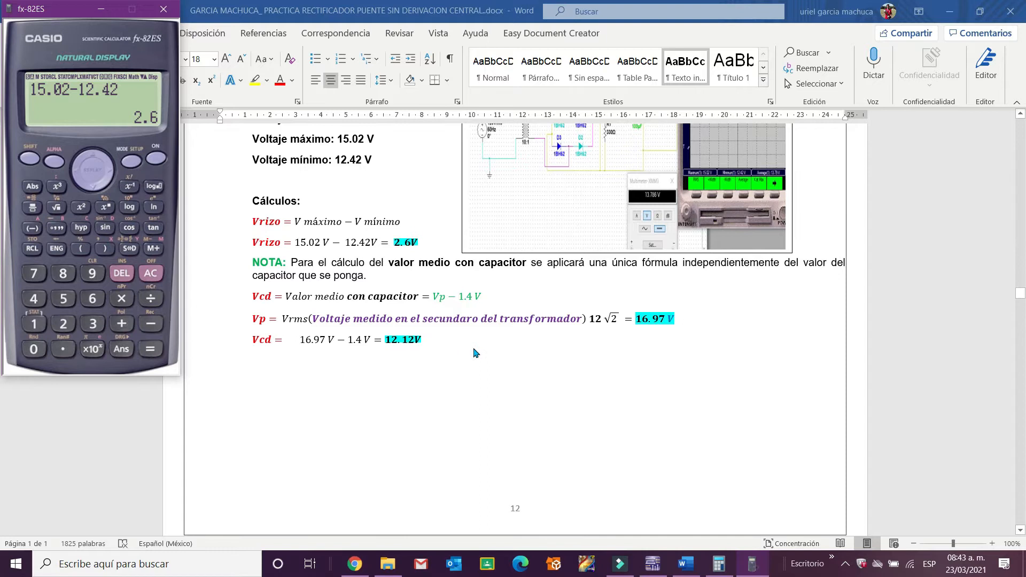
scroll(476, 353, down, 6)
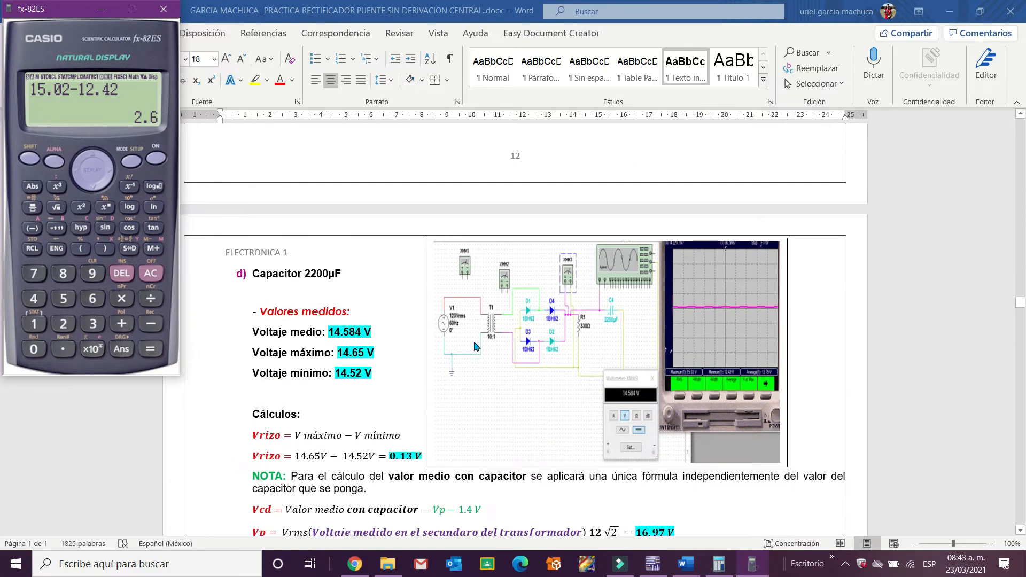
scroll(475, 346, down, 2)
- Back in Multisim, open the oscilloscope beside multimeter XMM3, simulate with 2200 µF capacitor C4, and halt the trace at about 13.75 V vertical position
click(697, 569)
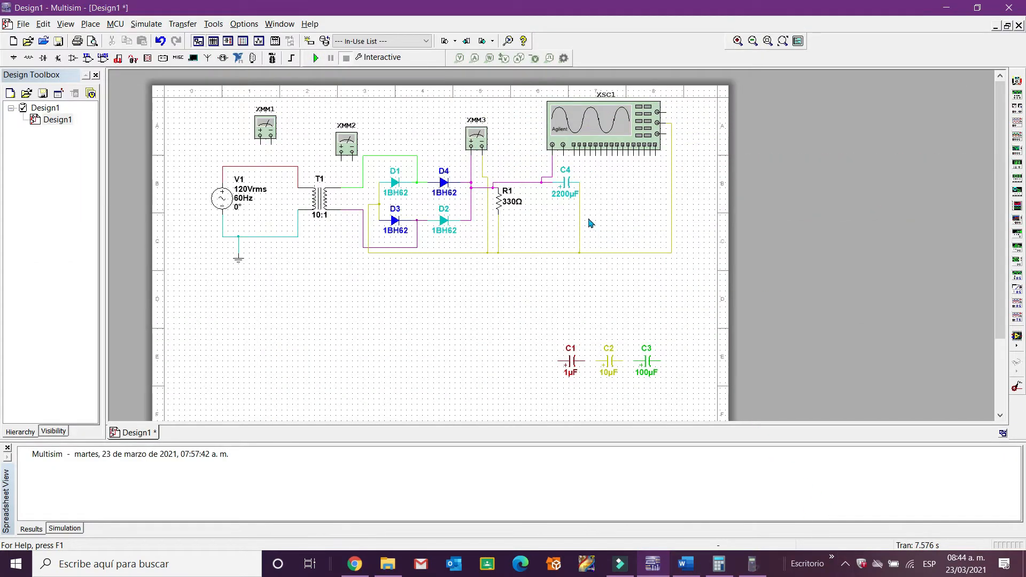
double_click(575, 133)
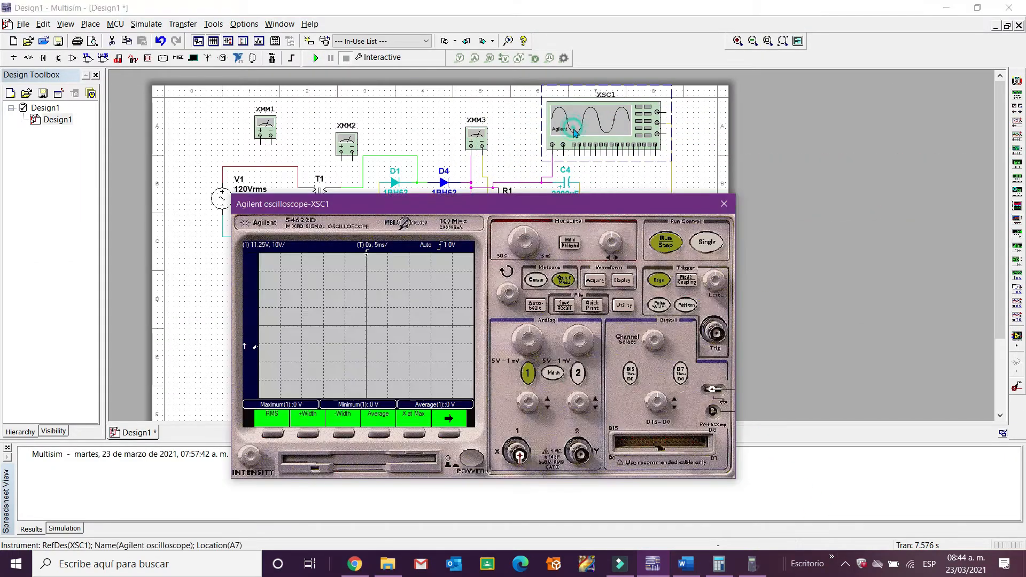
drag(406, 199, 685, 119)
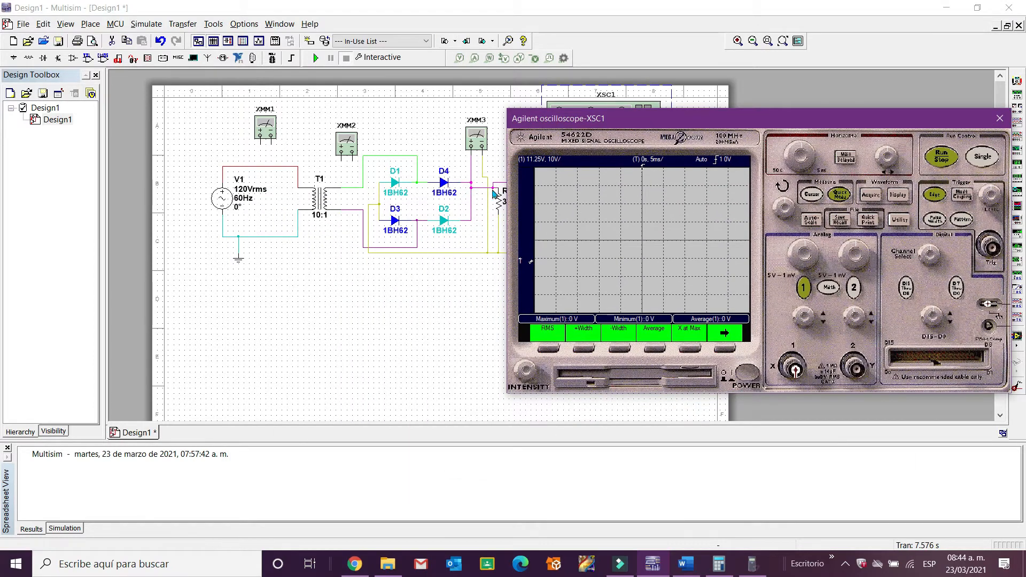
double_click(476, 140)
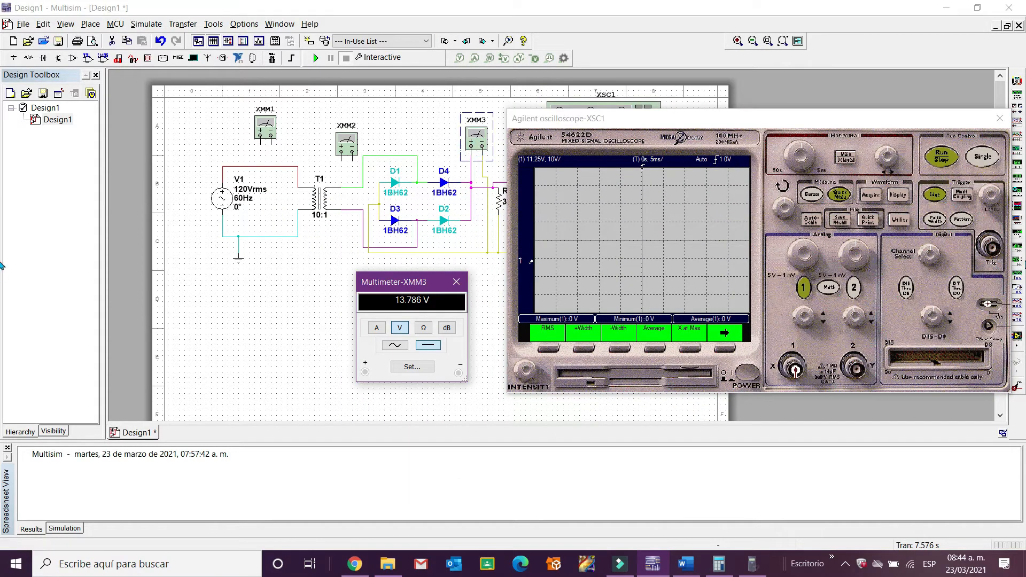
click(315, 58)
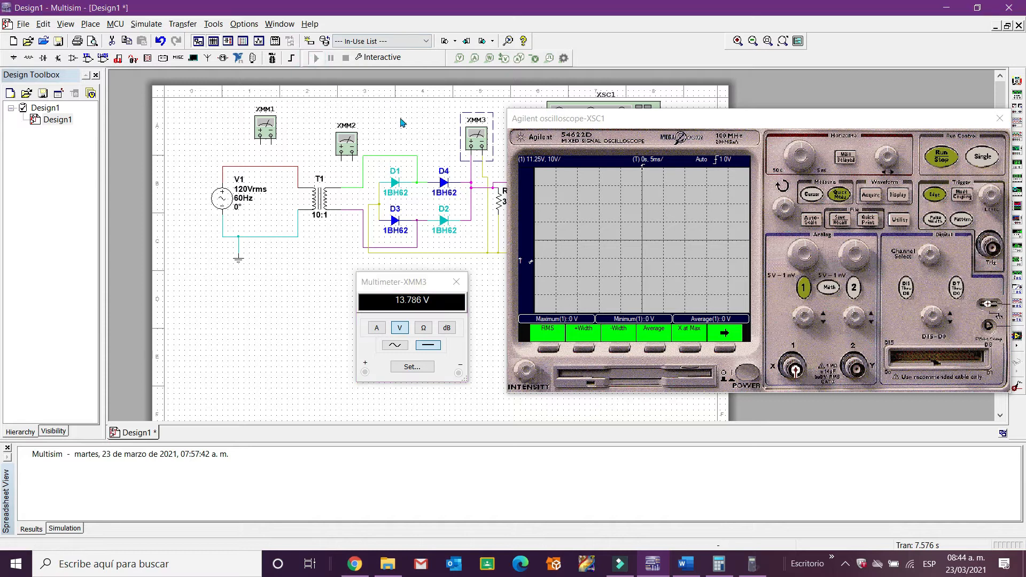
click(982, 156)
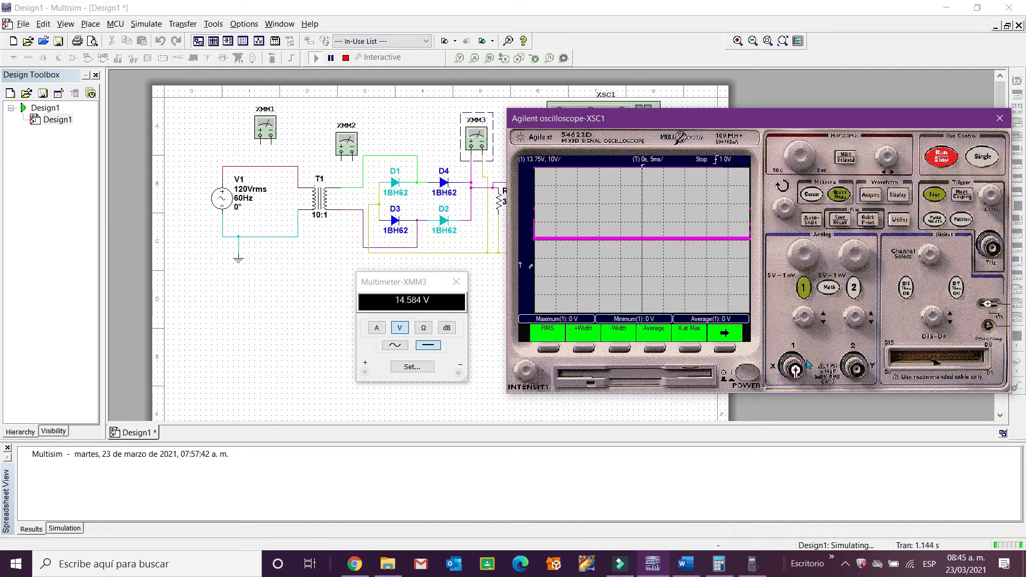
click(346, 58)
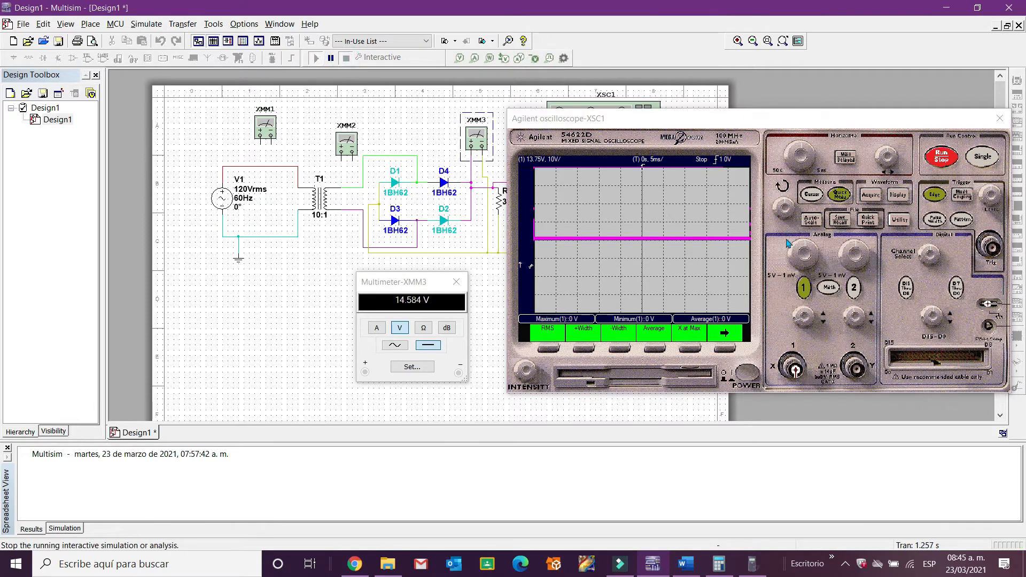
- Measure channel 1's average, maximum and minimum voltages on the halted 2200 µF trace
click(840, 195)
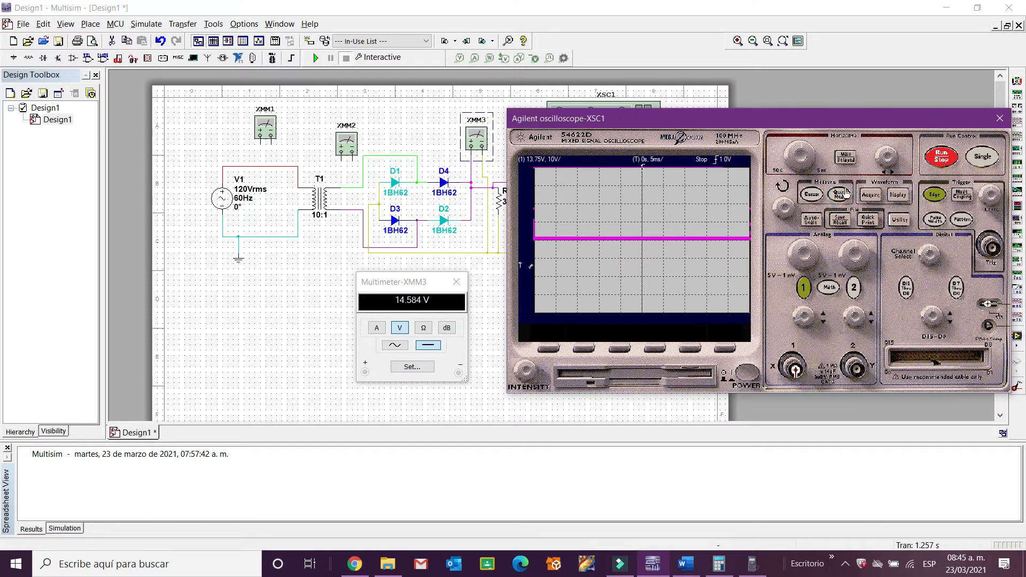
click(841, 195)
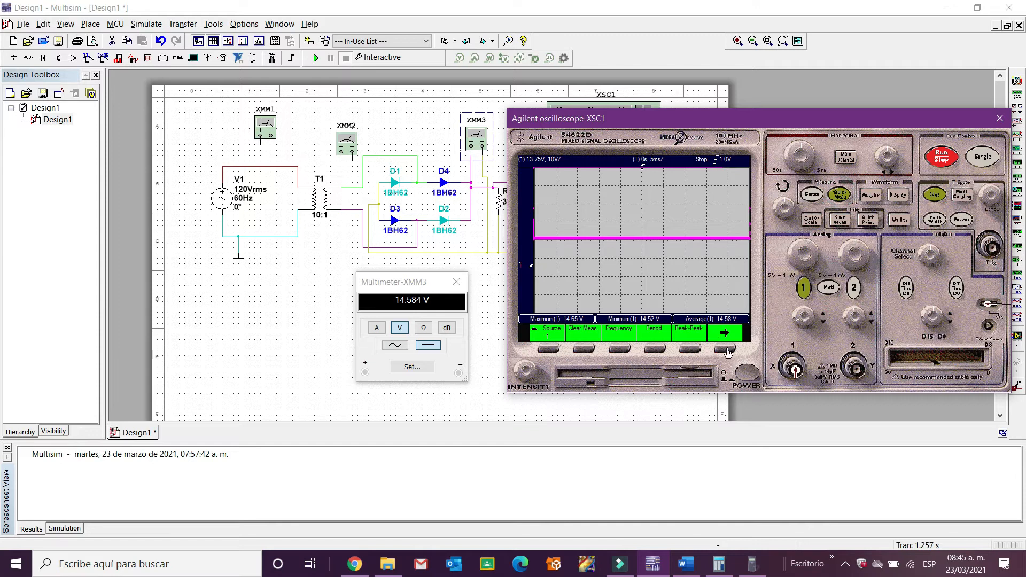
click(726, 349)
click(548, 350)
click(583, 349)
click(726, 349)
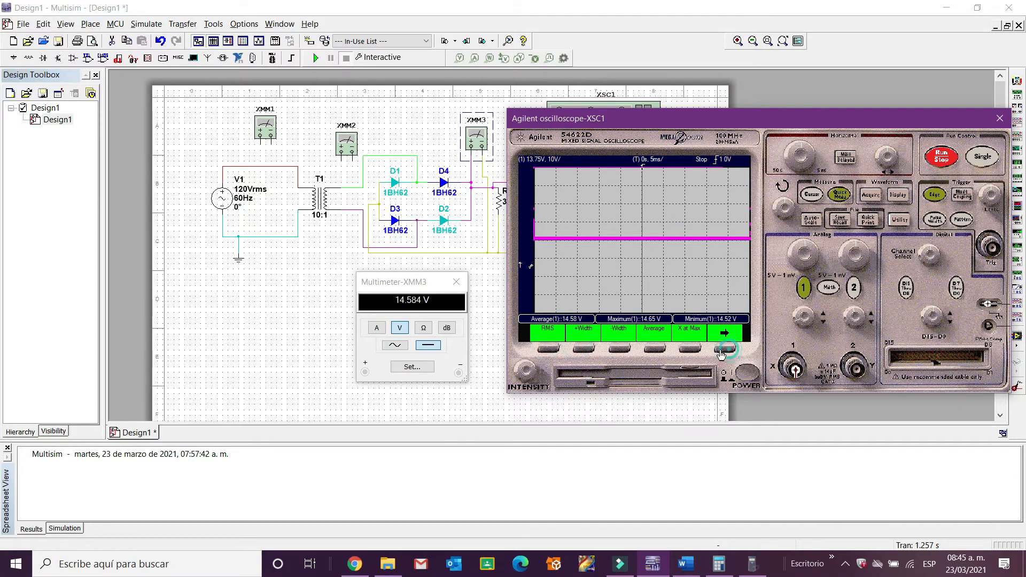
click(653, 349)
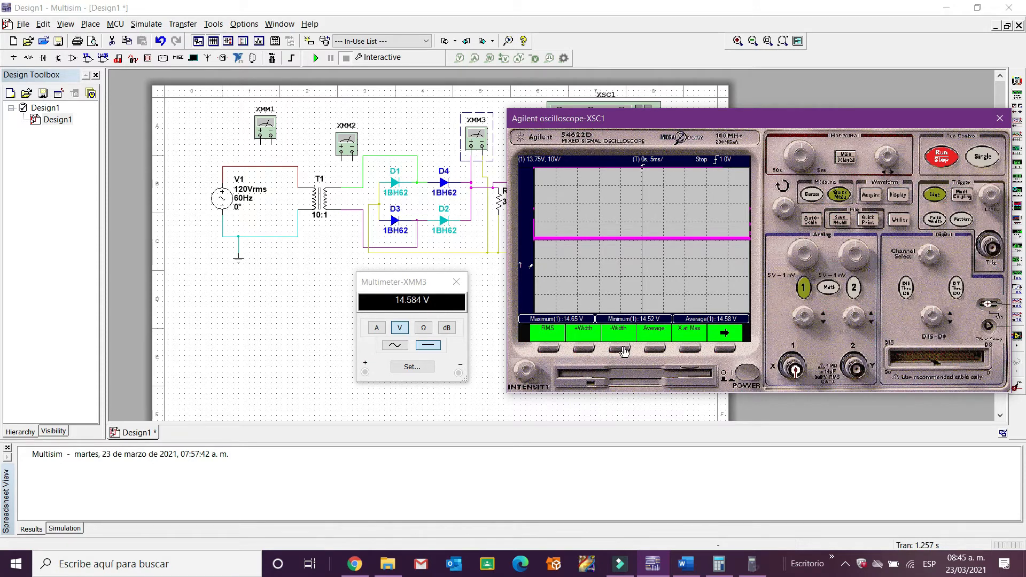
- Calculate the 2200 µF ripple voltage as 14.65 − 14.52 on the scientific calculator and show it as a decimal
click(753, 564)
click(149, 274)
click(34, 324)
click(34, 300)
click(62, 351)
click(92, 299)
click(63, 299)
click(150, 324)
click(34, 324)
click(34, 299)
click(68, 351)
click(63, 299)
click(63, 324)
click(151, 349)
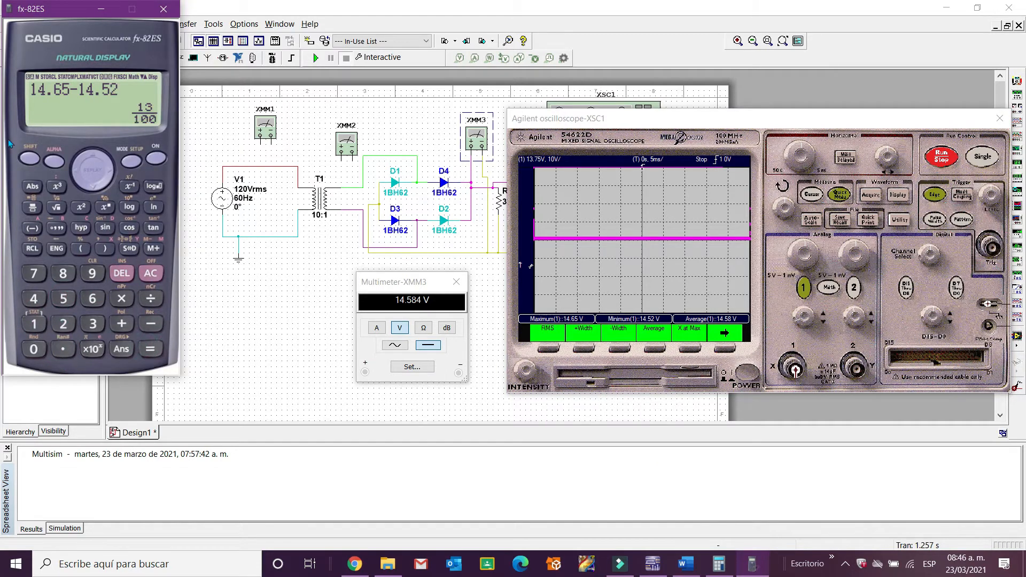
click(26, 161)
click(150, 348)
- Switch to the Word report and compare its 2200 µF measurements, ripple and Vcd calculations with the calculator result
click(696, 570)
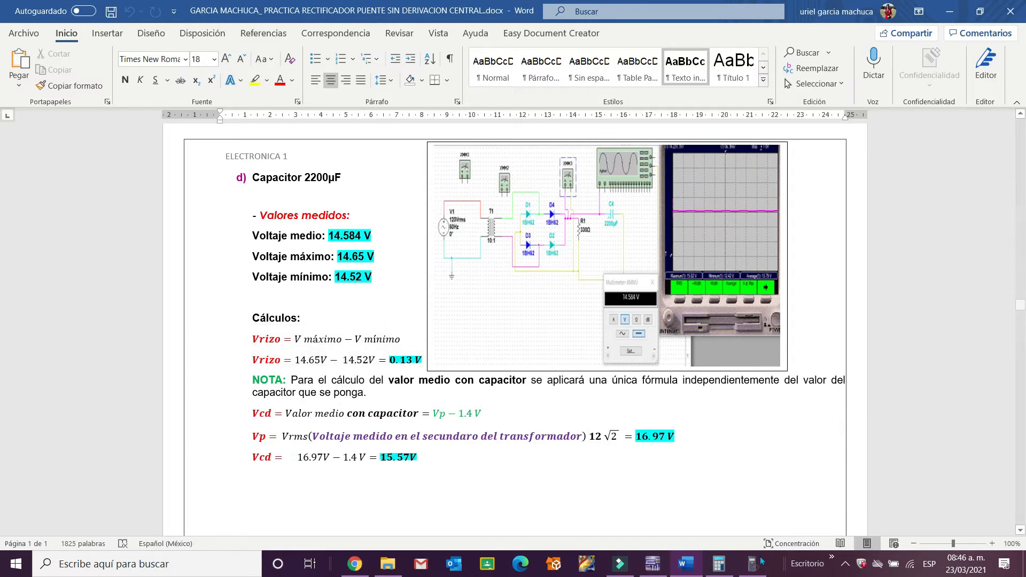
key(alt+Tab)
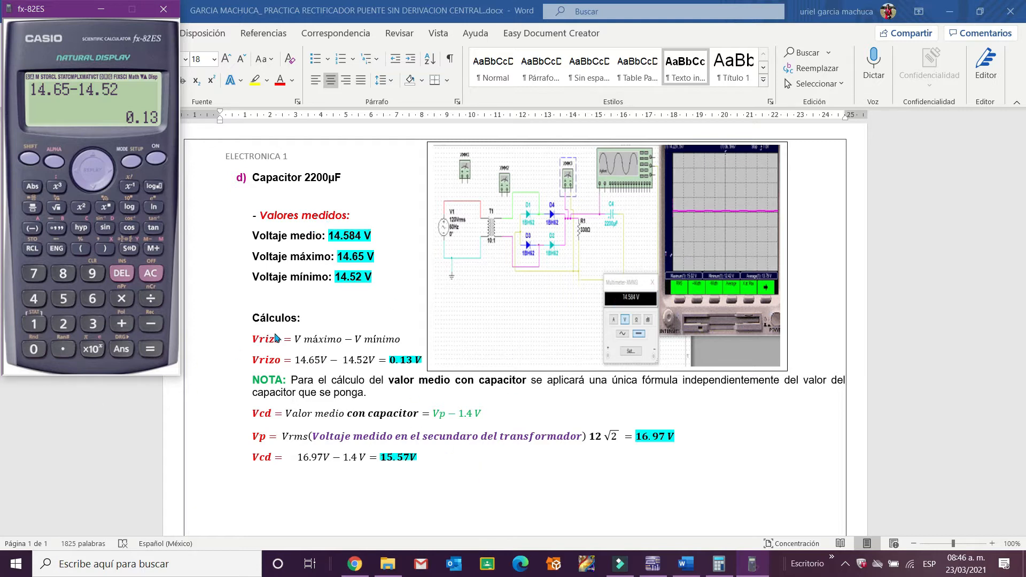
scroll(278, 345, down, 6)
scroll(321, 358, up, 4)
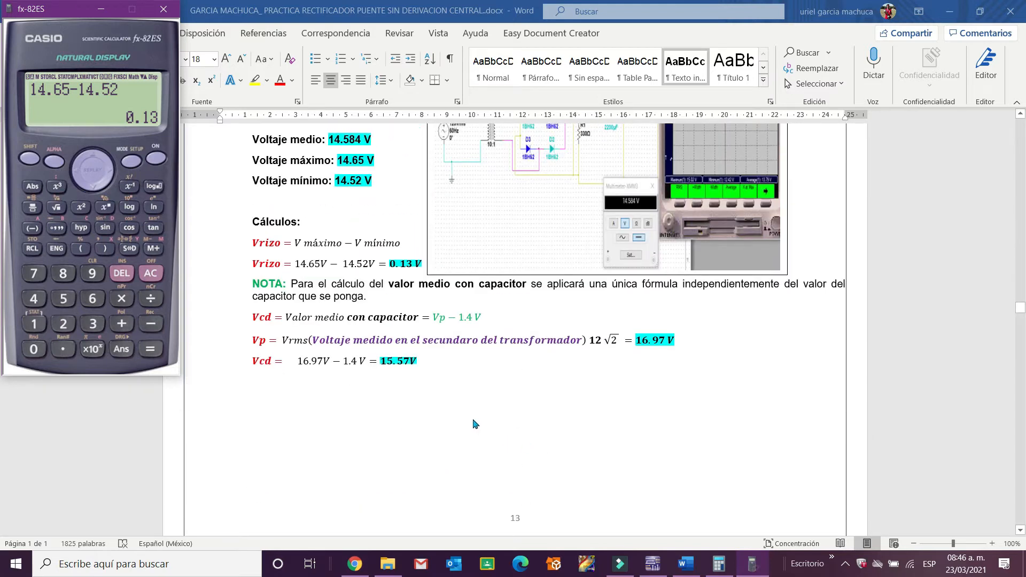
click(100, 9)
scroll(257, 302, down, 2)
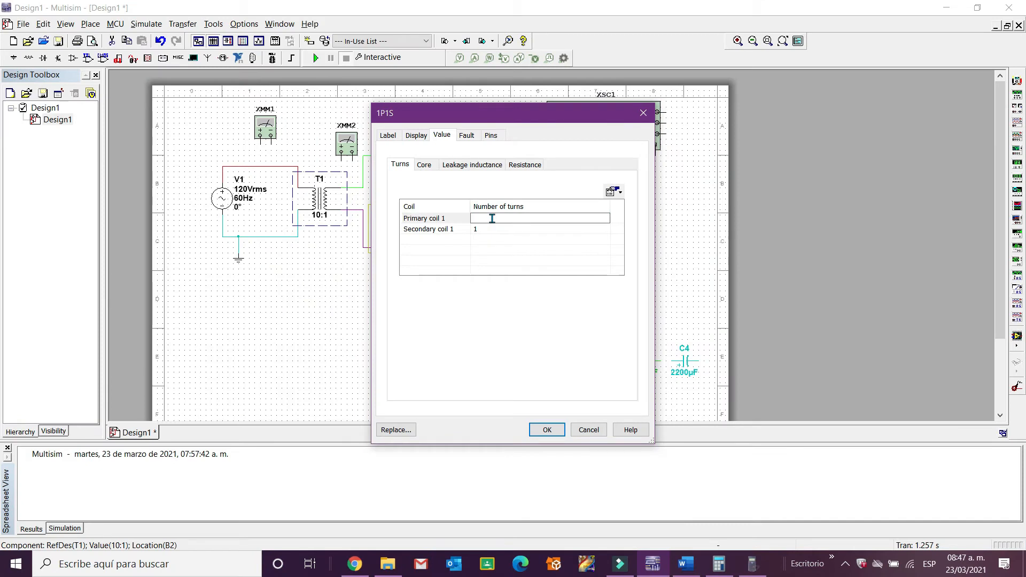
- Set transformer T1's primary coil to 5 turns in its component properties
text(5)
key(Return)
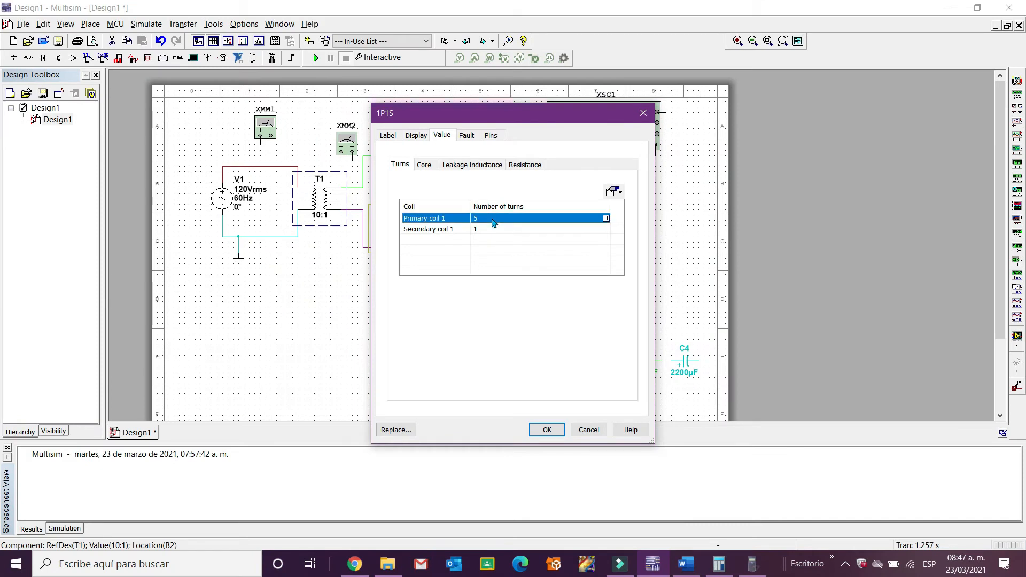
click(538, 436)
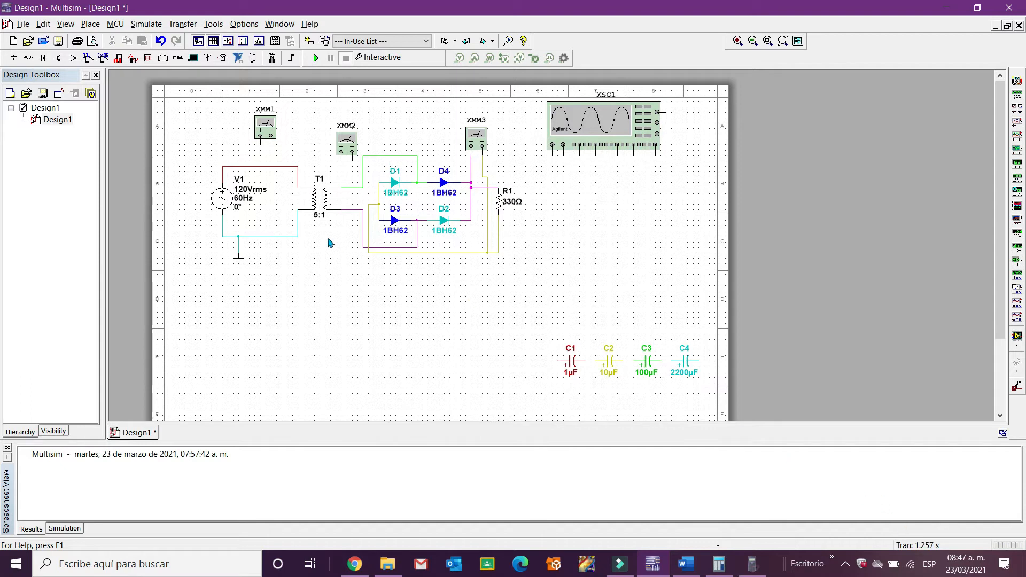
- Wire multimeter XMM1 across the transformer's primary side, from the upper source wire to the grounded wire
click(260, 141)
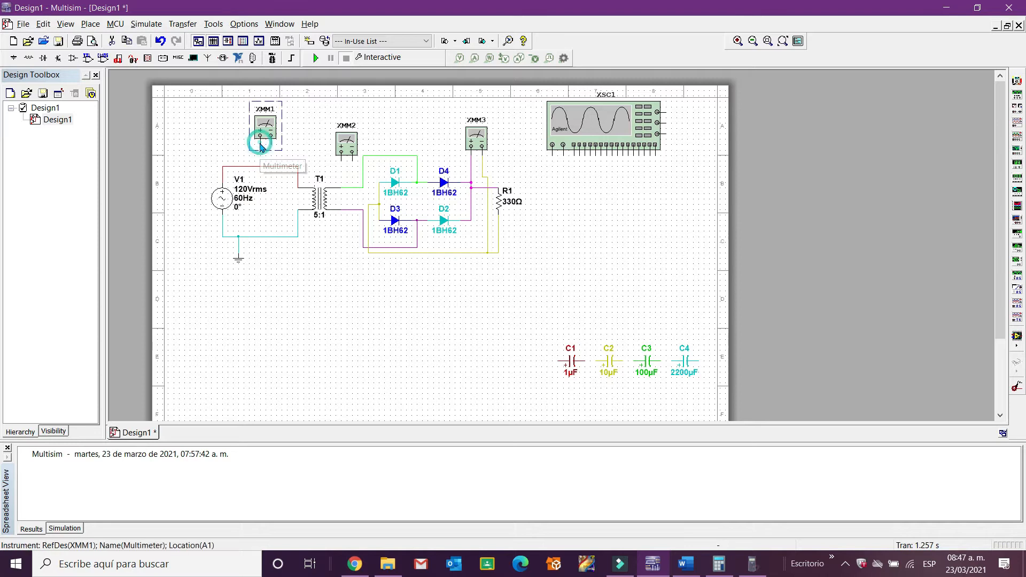
click(260, 166)
click(261, 168)
click(271, 142)
click(271, 236)
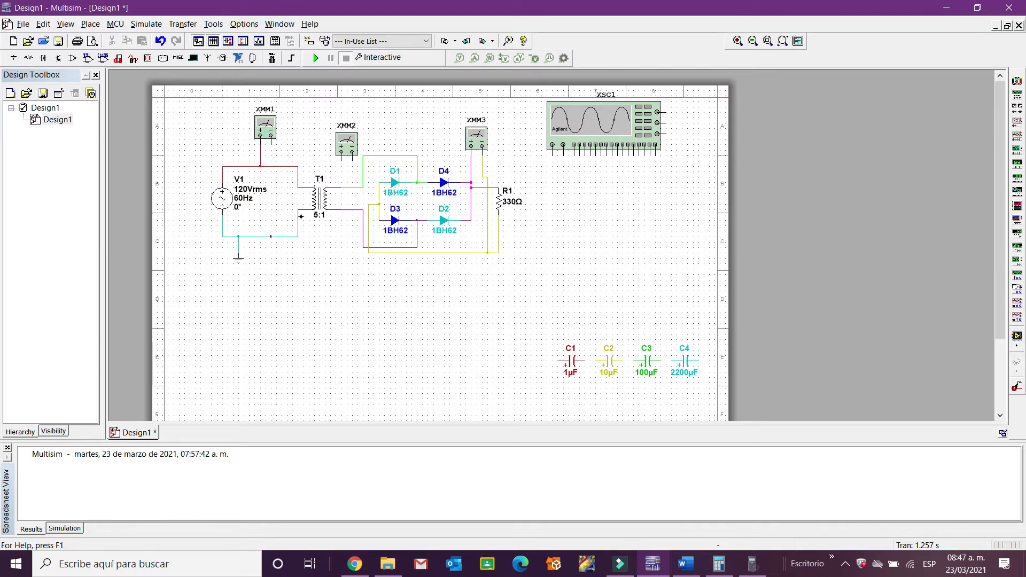
- Wire multimeter XMM2 across the two secondary output wires of transformer T1
click(341, 152)
click(347, 187)
click(352, 152)
click(352, 210)
- Display multimeters XMM1, XMM2 and XMM3 side by side and run the 5:1 circuit without a capacitor to read their voltages
double_click(266, 129)
double_click(346, 142)
double_click(476, 138)
drag(424, 283, 498, 293)
click(314, 57)
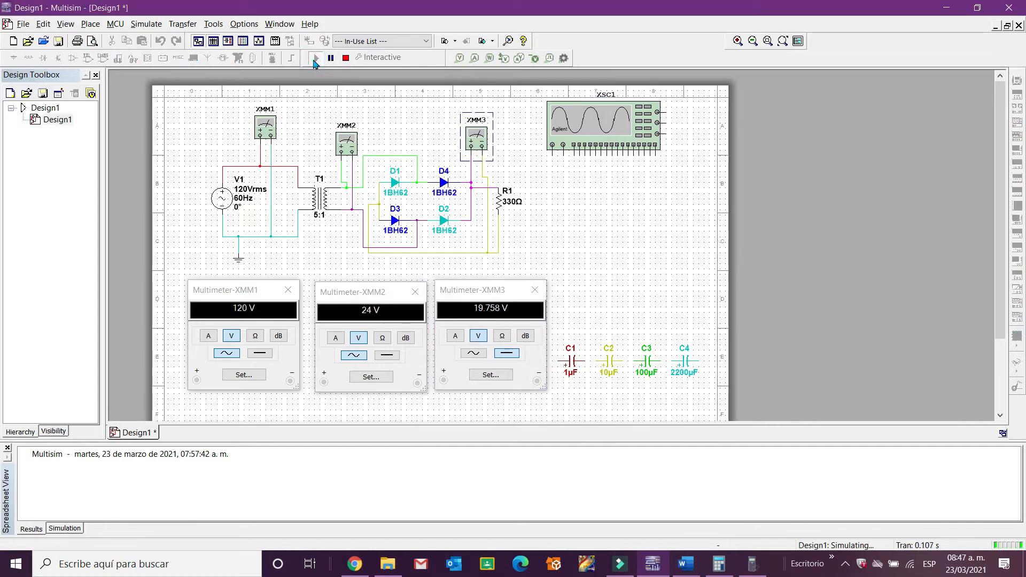
click(346, 58)
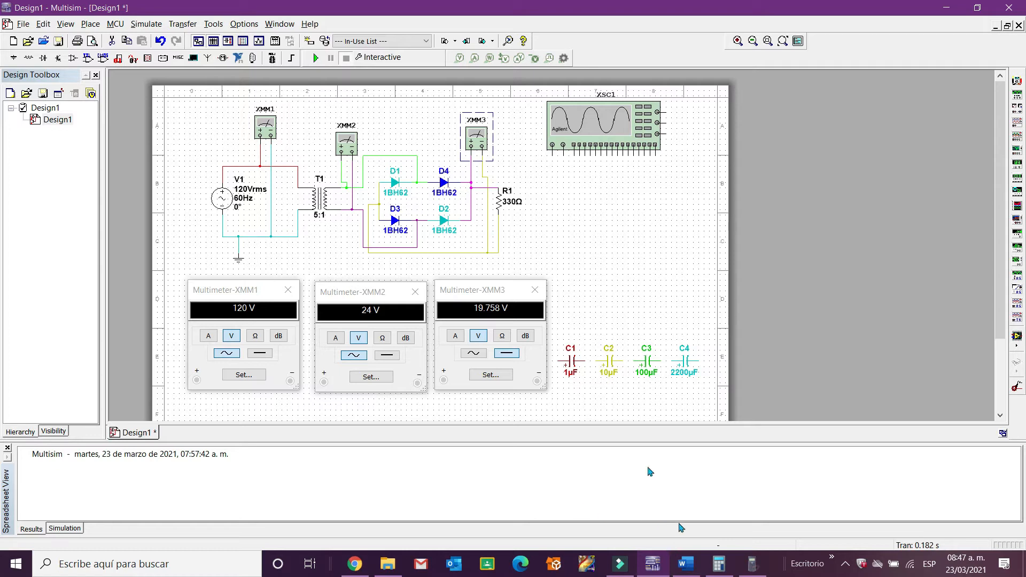
- Switch to the Word report and examine the 24 V transformer section's multimeter values and its Vp and Vcd calculations
click(686, 564)
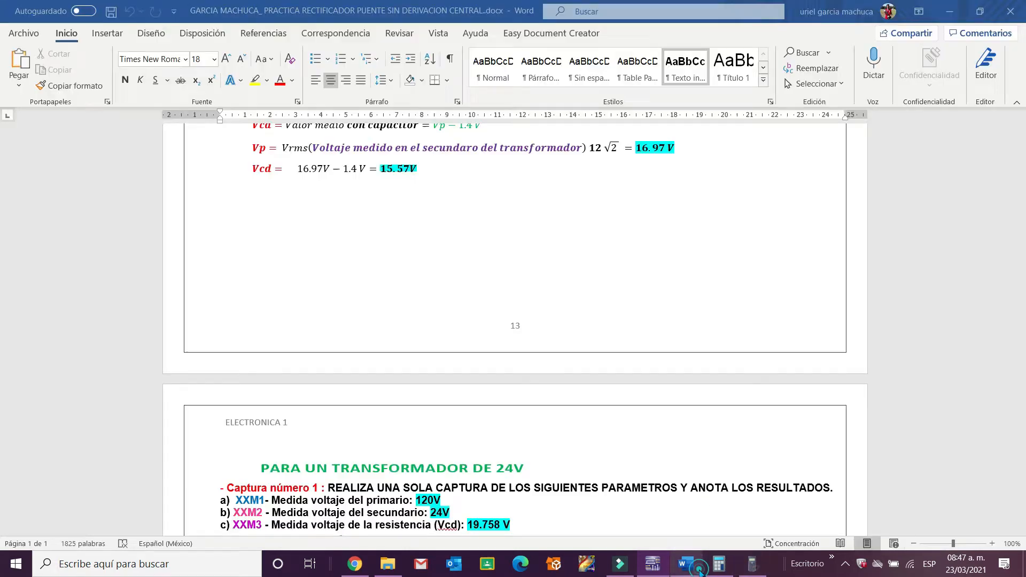
scroll(546, 414, down, 5)
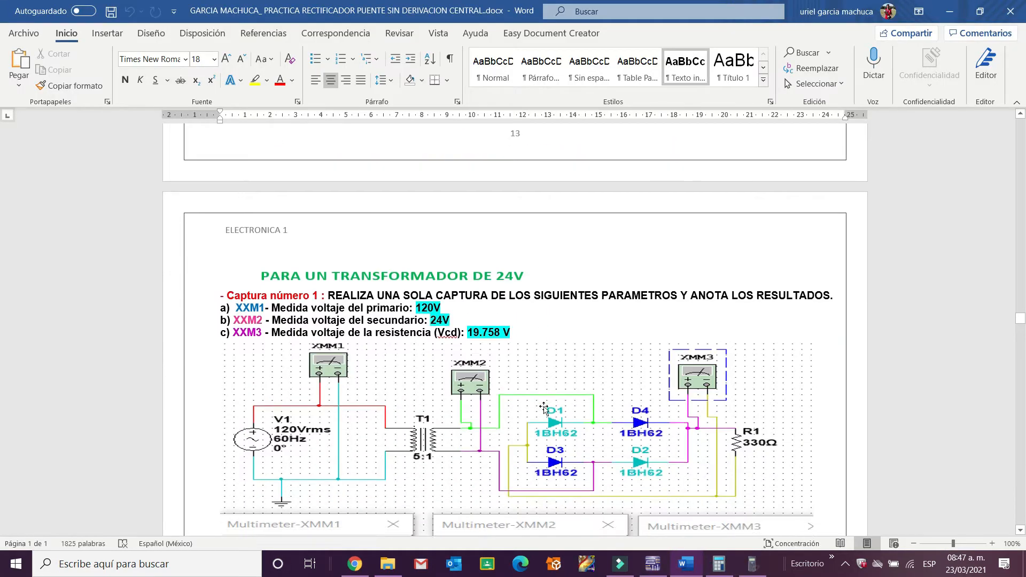
scroll(559, 422, down, 1)
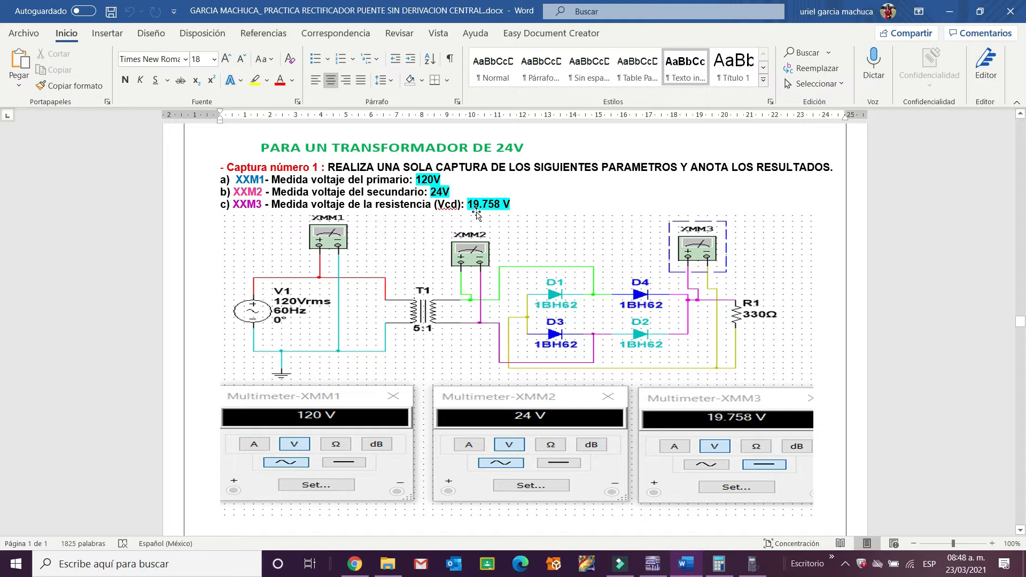
scroll(476, 213, down, 1)
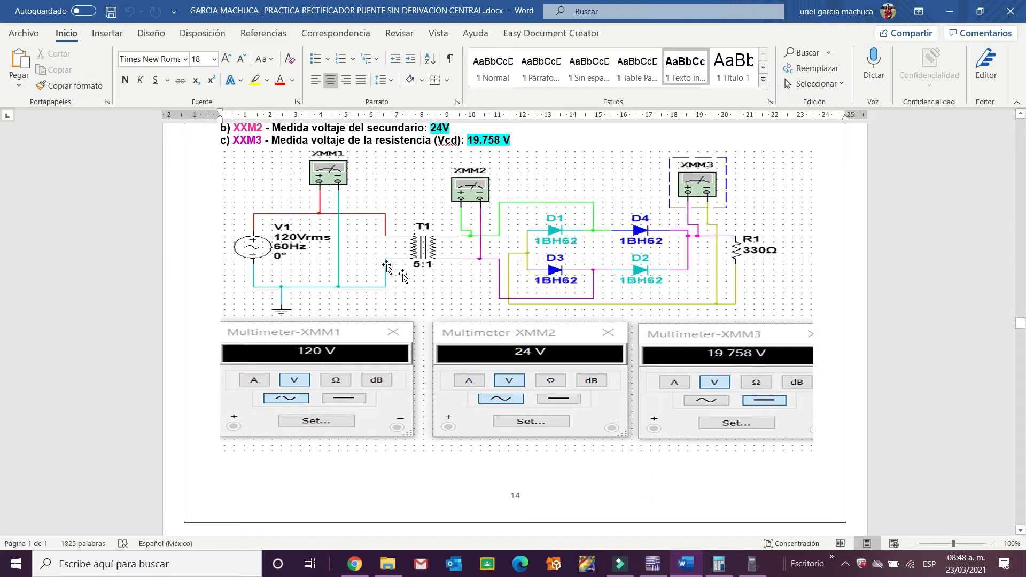
scroll(485, 326, down, 2)
scroll(486, 334, down, 1)
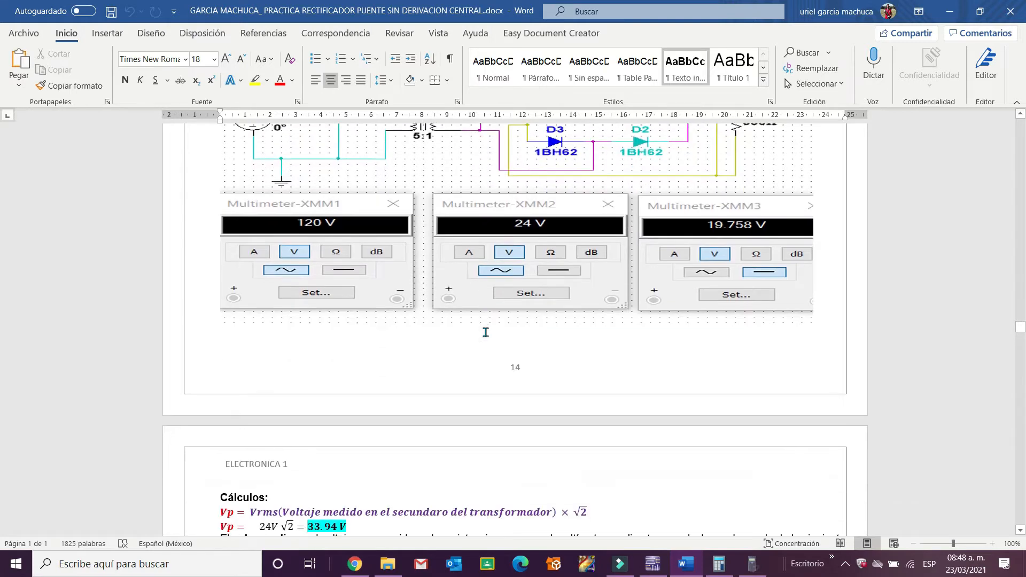
scroll(486, 333, down, 3)
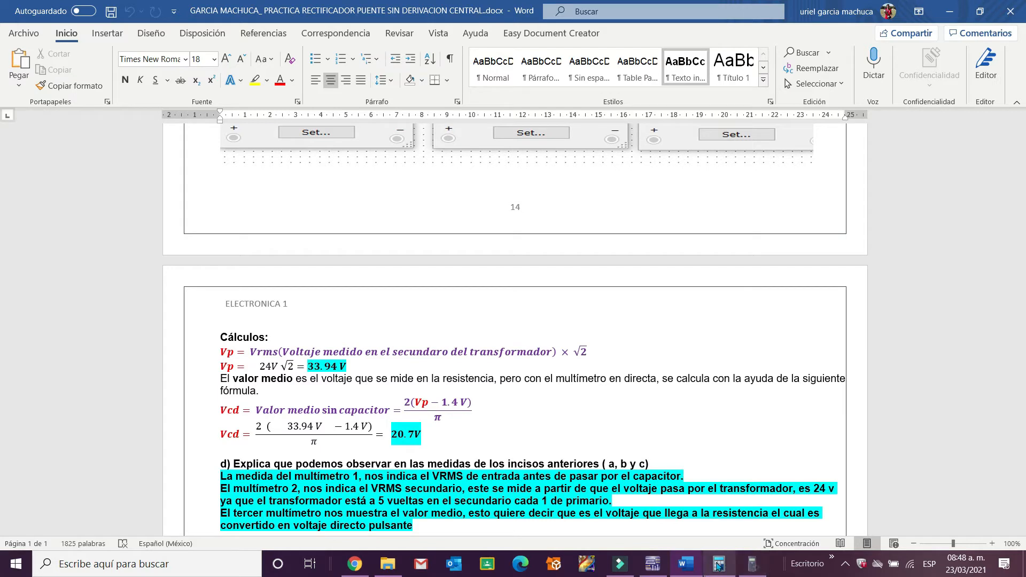
- Switch to the fx-82ES calculator, compute 24√2 as a decimal and compare it with the Vp value in the Word report
click(651, 567)
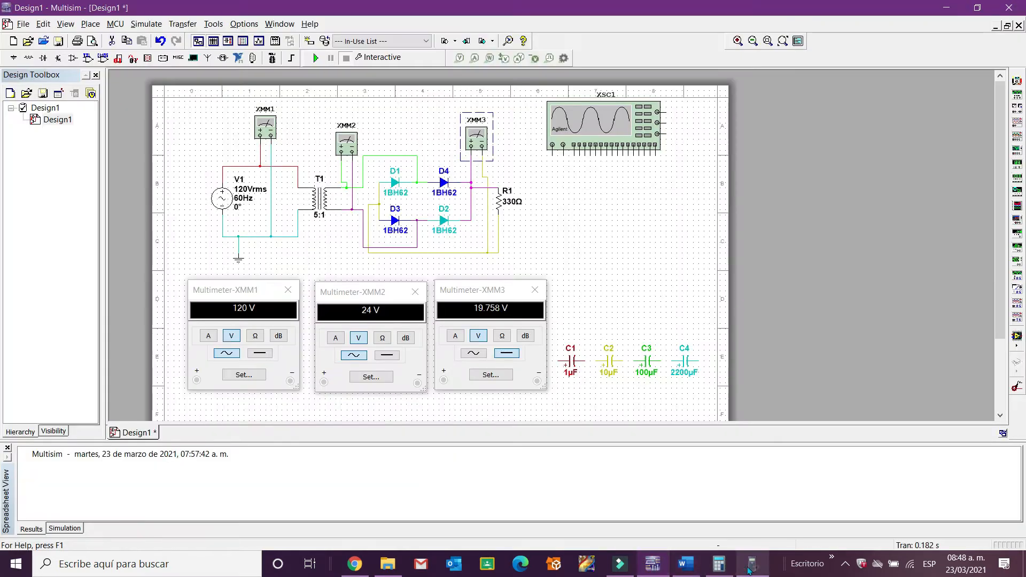
click(750, 568)
click(158, 158)
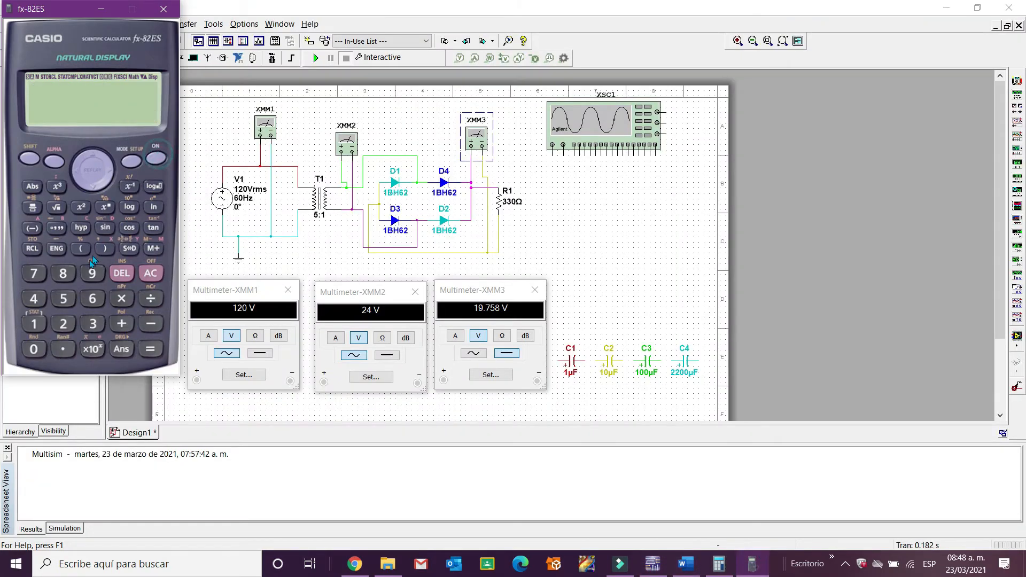
click(63, 324)
click(34, 298)
click(58, 208)
click(63, 324)
click(150, 349)
click(24, 159)
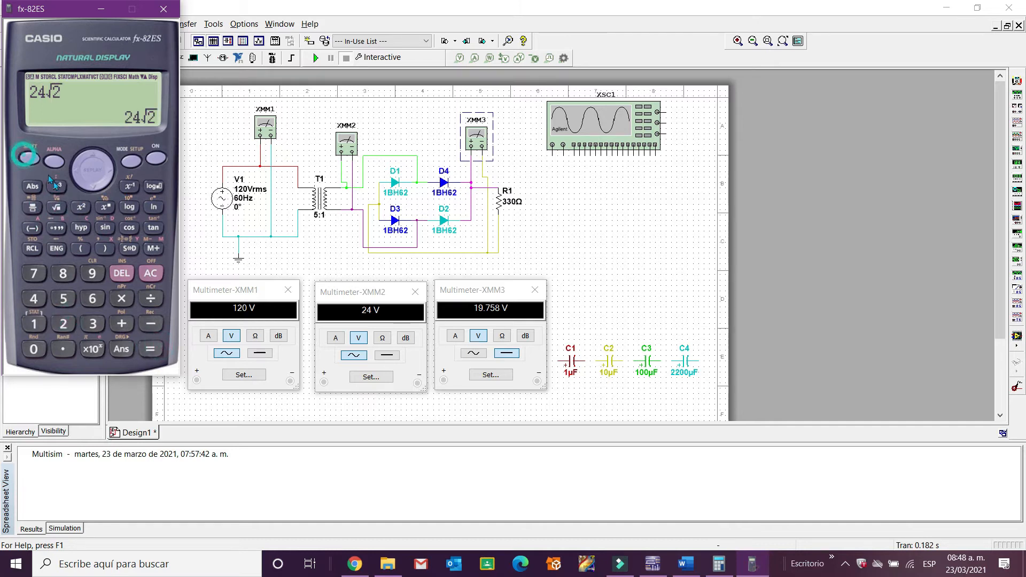
click(150, 349)
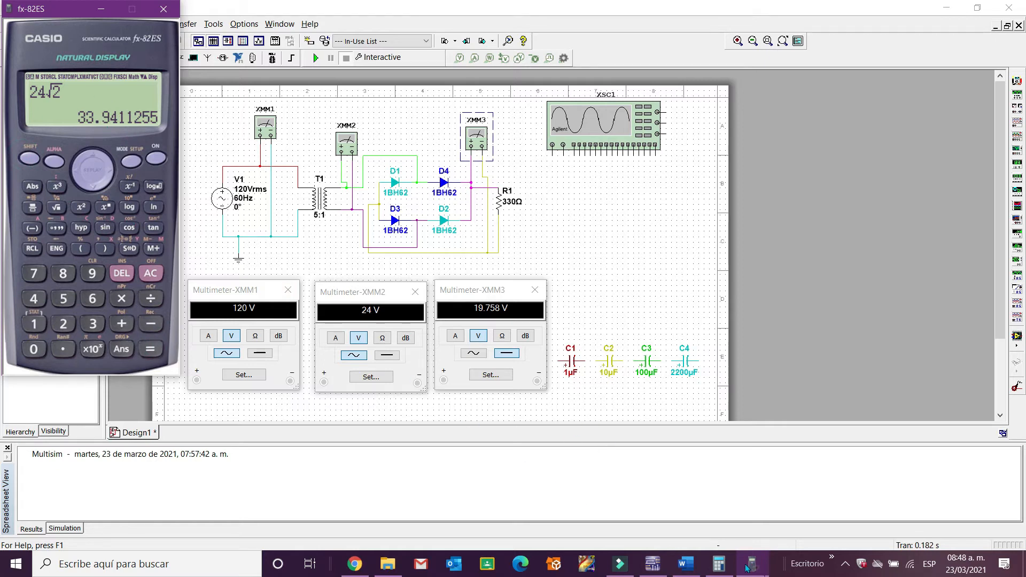
click(686, 564)
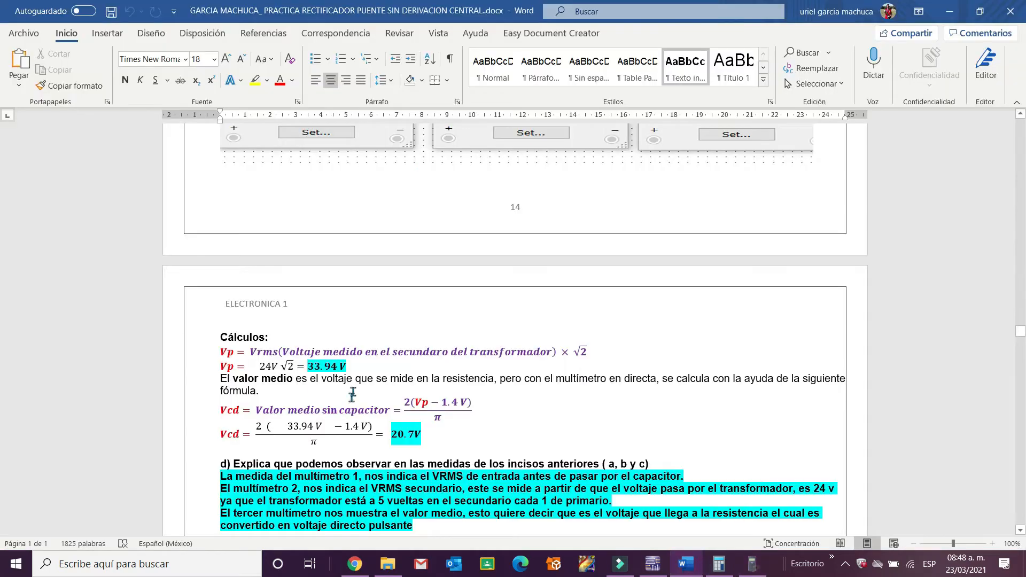
click(688, 569)
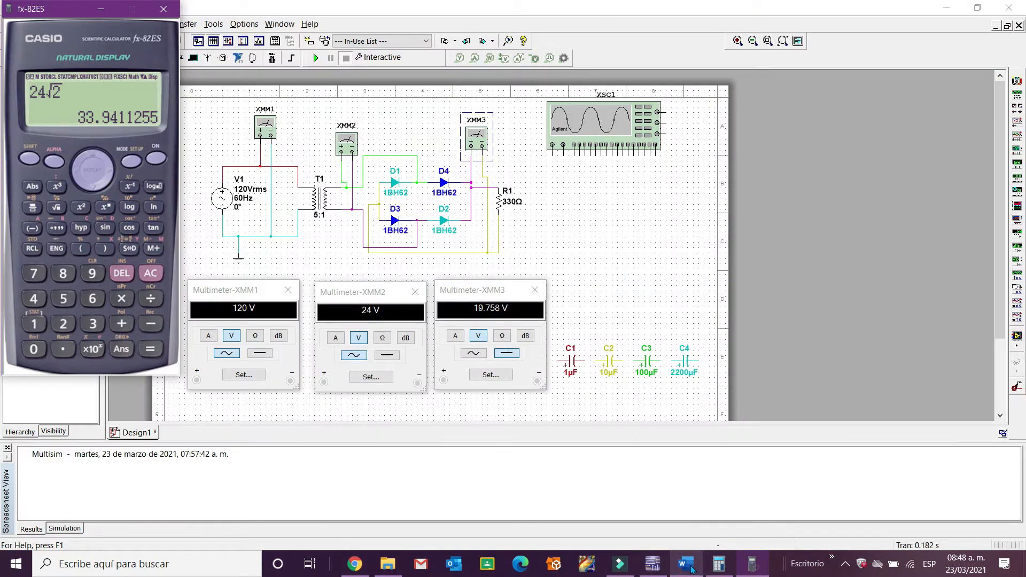
click(690, 566)
click(690, 566)
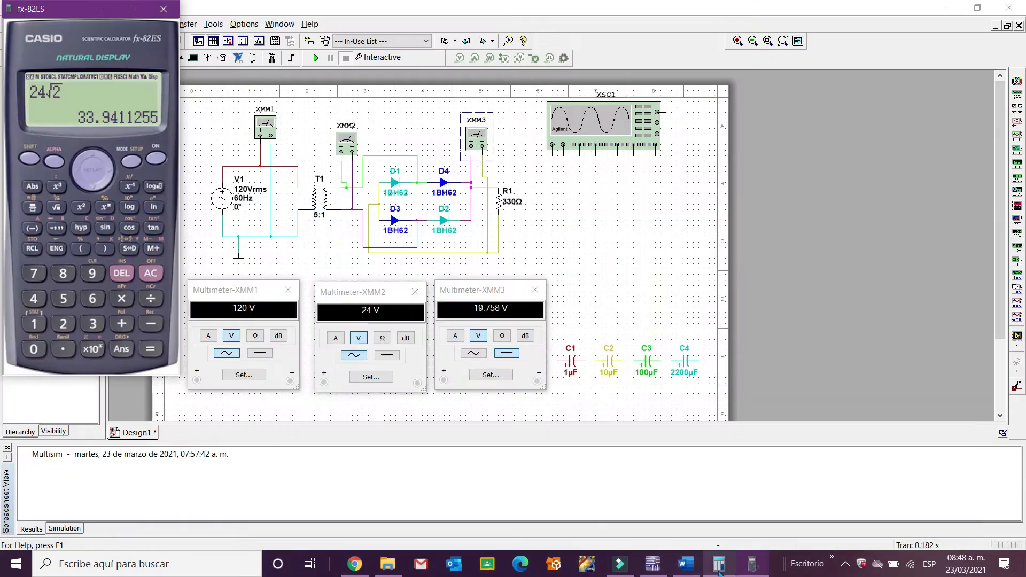
- Switch to the Windows calculator, clear the previous result and enter the subtraction 33.94 − 1.4
click(719, 572)
click(107, 6)
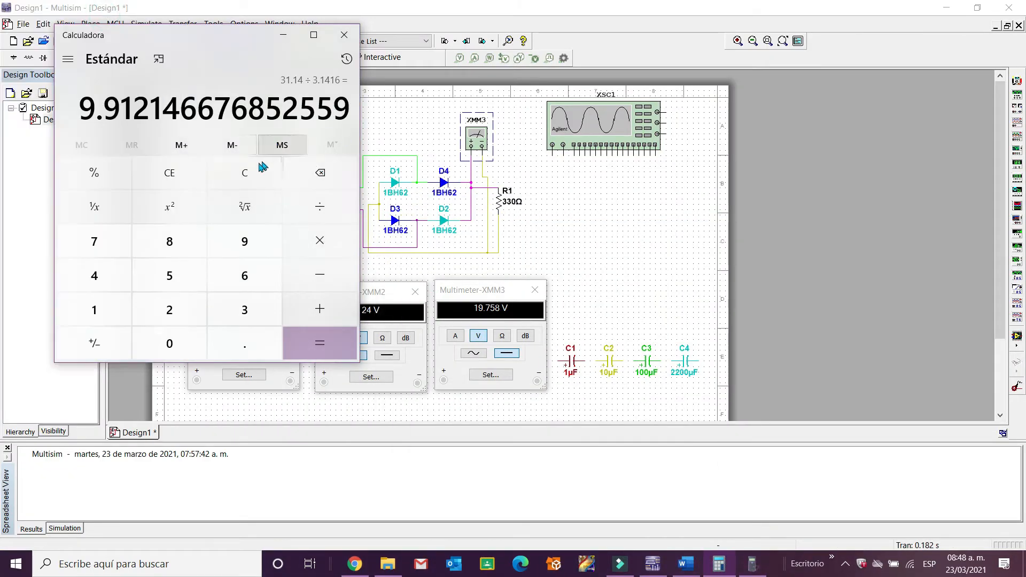
click(199, 184)
click(241, 315)
click(240, 315)
click(241, 338)
click(242, 247)
click(116, 277)
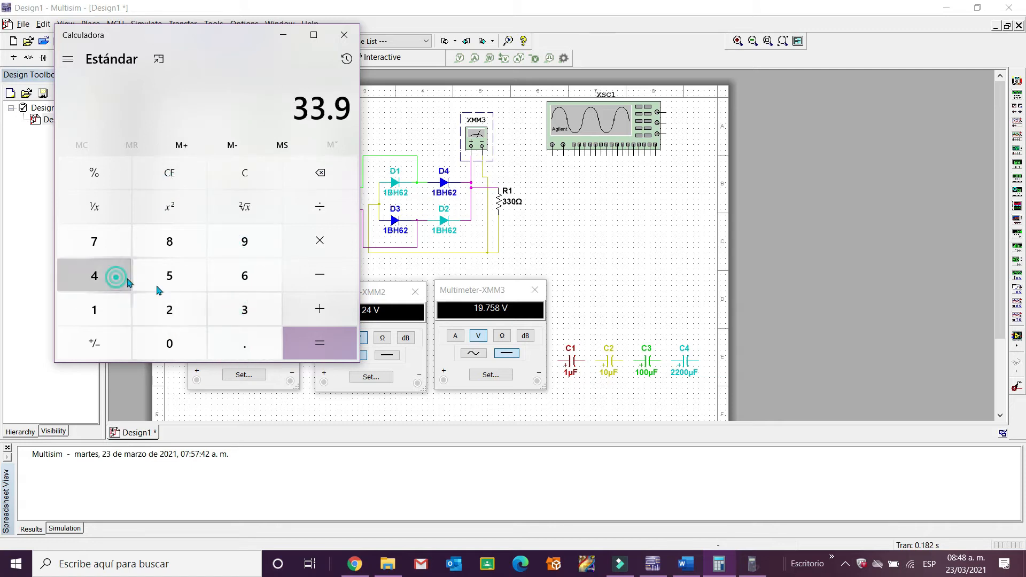
click(304, 282)
click(102, 313)
click(235, 343)
click(81, 285)
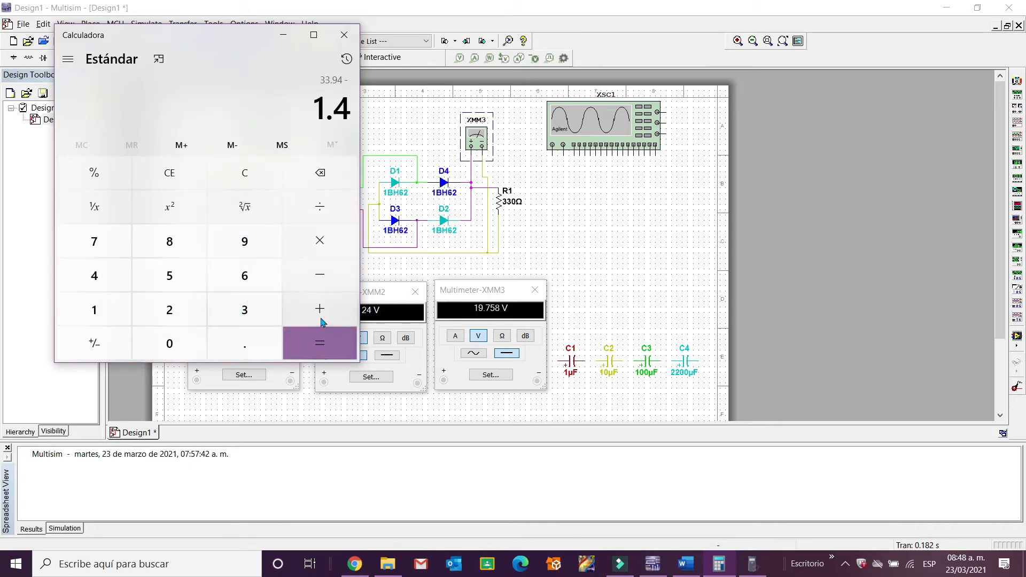
- Multiply the difference by 2 and divide it by 3.1416 to obtain the average voltage Vcd
click(320, 241)
click(176, 308)
click(320, 343)
click(316, 207)
click(244, 310)
click(245, 343)
click(97, 325)
click(96, 278)
click(93, 316)
click(245, 277)
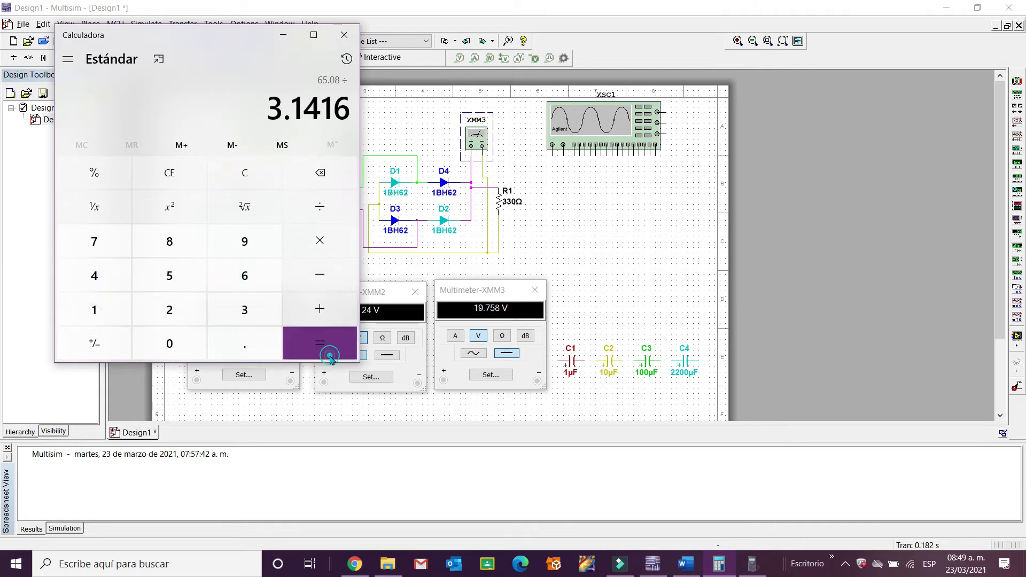
click(330, 356)
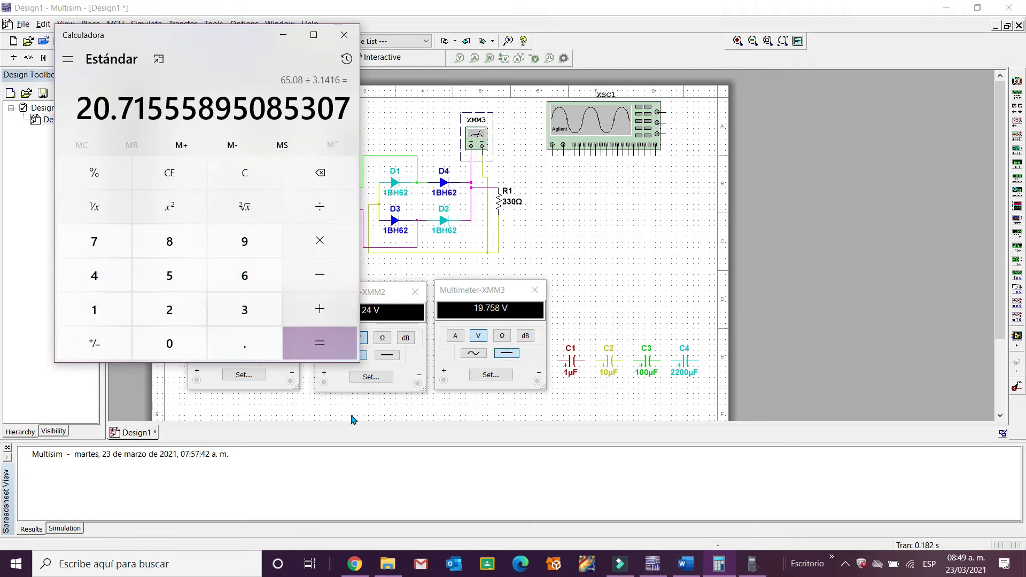
- Compare the Word report's 24 V section Vcd calculation with the Multisim multimeter readings and review the surrounding explanations
click(683, 574)
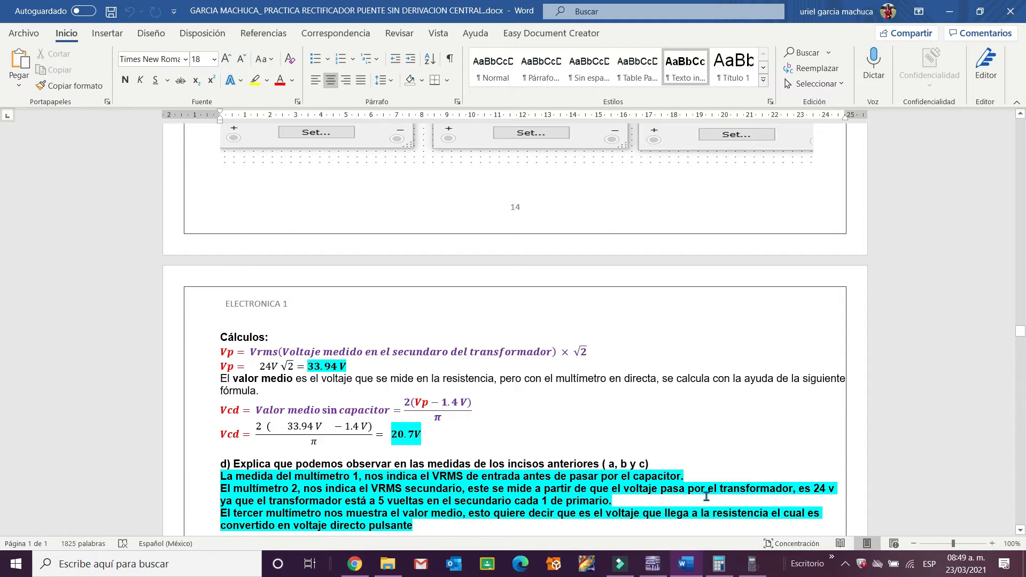
click(653, 564)
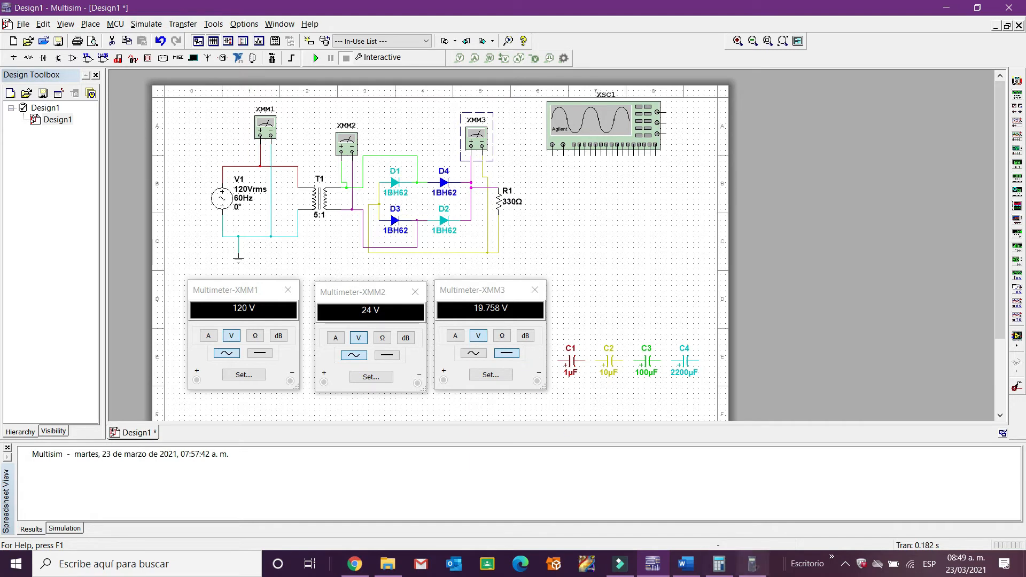
mouse_move(689, 574)
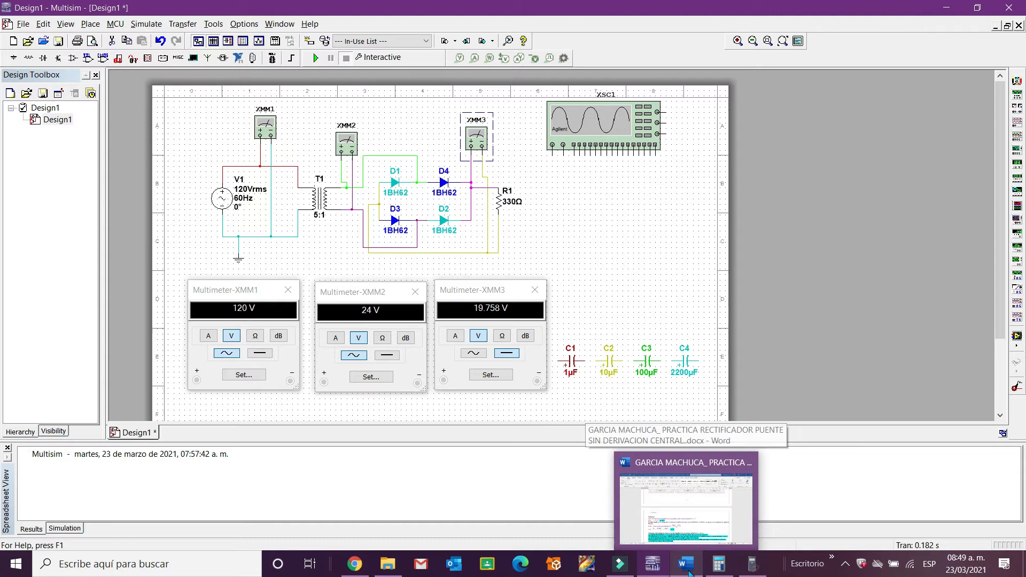
click(689, 573)
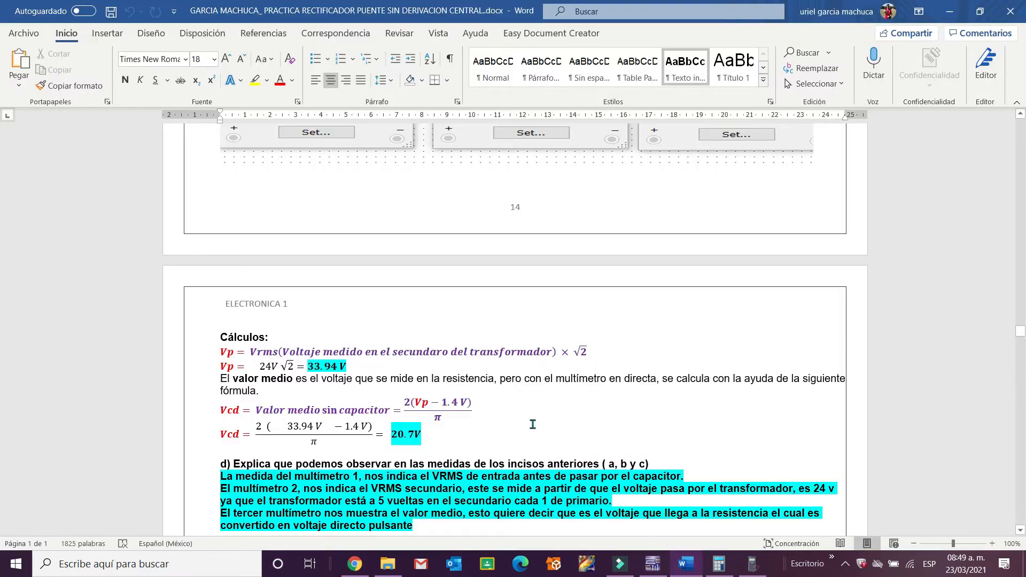
scroll(532, 420, down, 5)
scroll(533, 425, up, 8)
scroll(533, 425, down, 3)
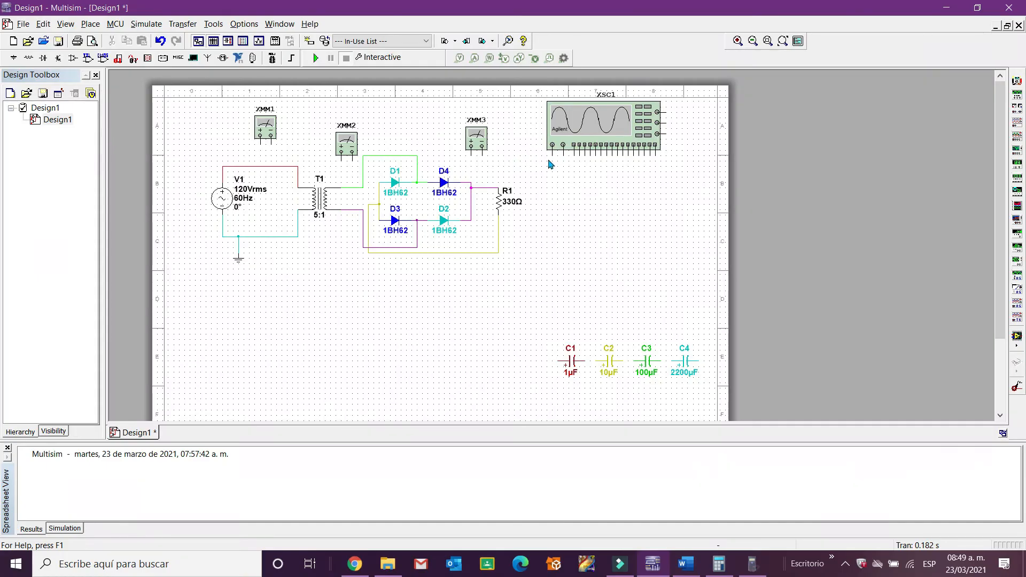
- Wire oscilloscope XSC1's channel 1 to the D1–D4 input node, channel 2 to R1's upper wire and its ground to R1's lower wire
click(417, 162)
click(553, 145)
click(487, 184)
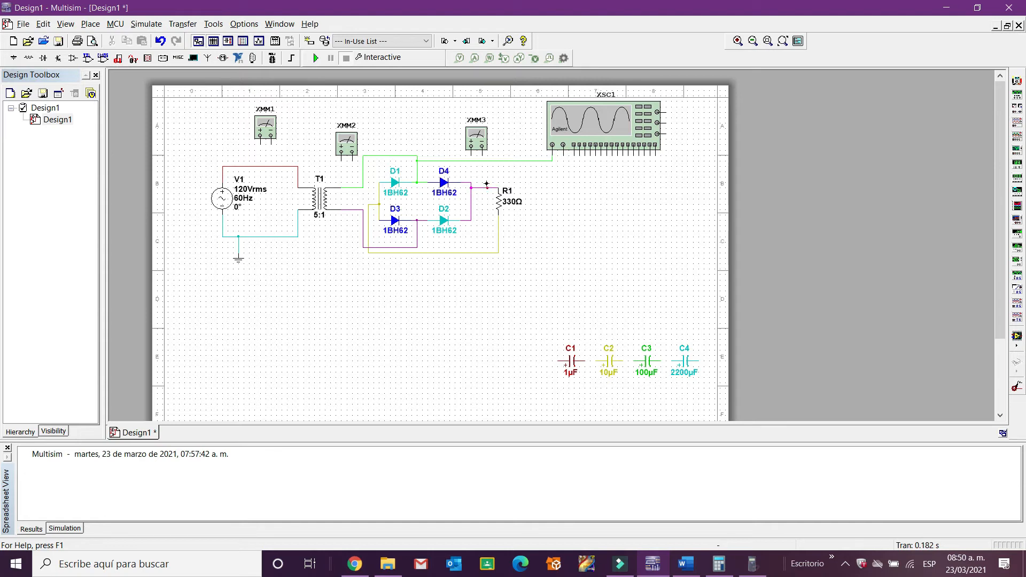
click(665, 122)
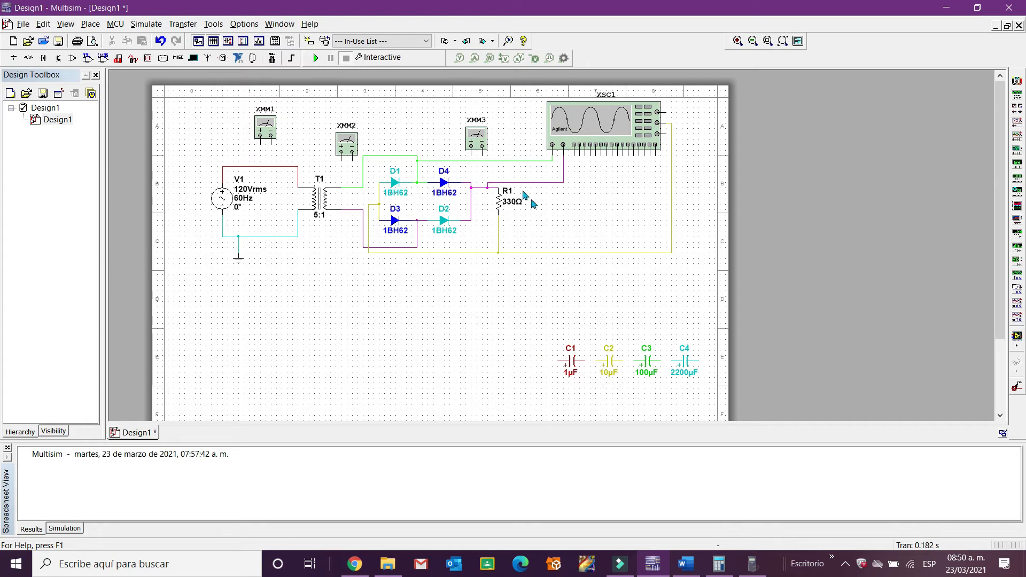
- Open oscilloscope XSC1, run the simulation and adjust channel 1's vertical position to -320 mV
double_click(582, 140)
key(F5)
click(678, 324)
mouse_move(665, 318)
mouse_down()
mouse_move(652, 306)
mouse_move(660, 304)
mouse_up()
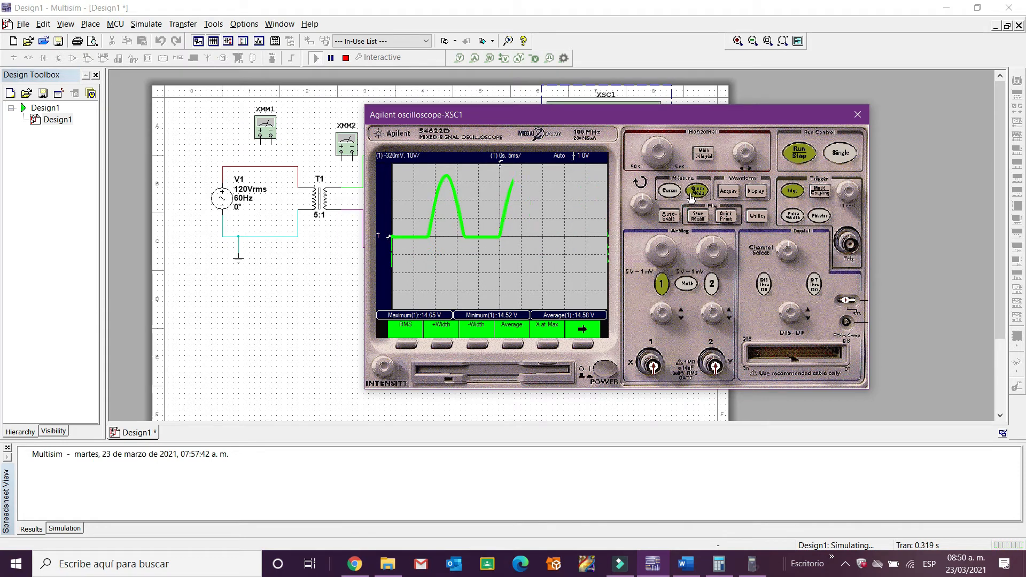
- Display channel 1's peak-to-peak, period and frequency measurements and freeze the waveform with a single acquisition
click(583, 346)
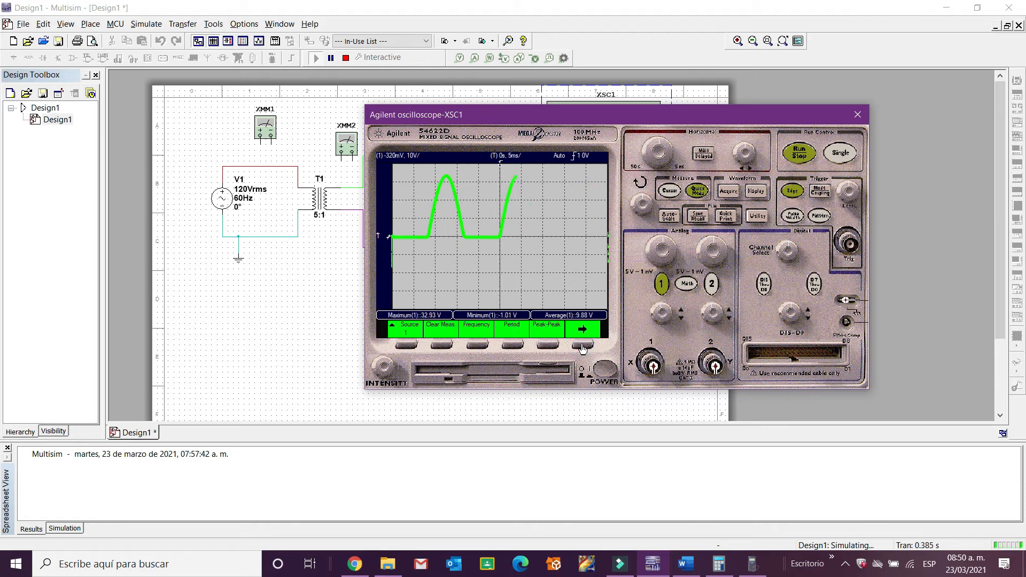
click(548, 345)
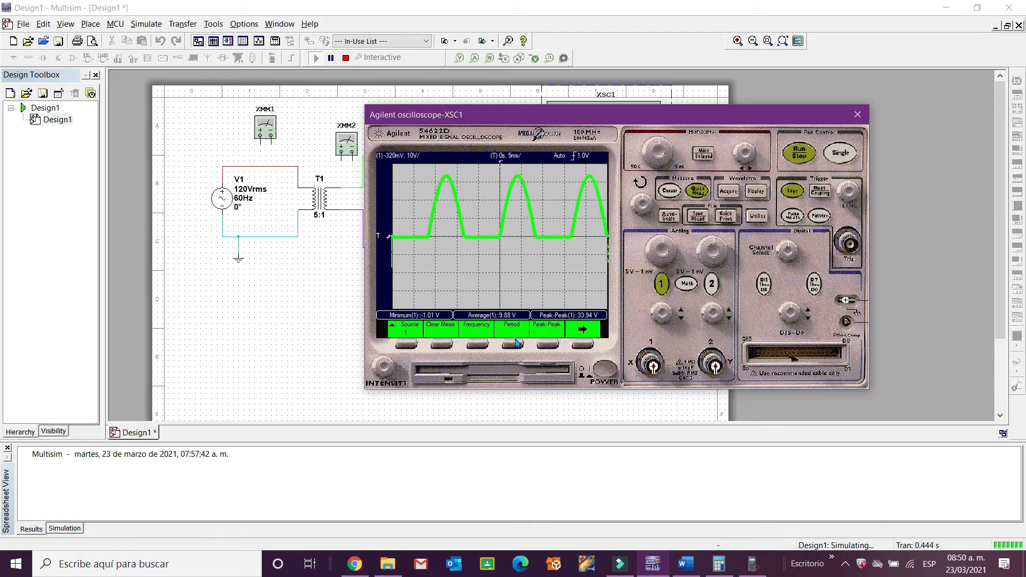
click(509, 345)
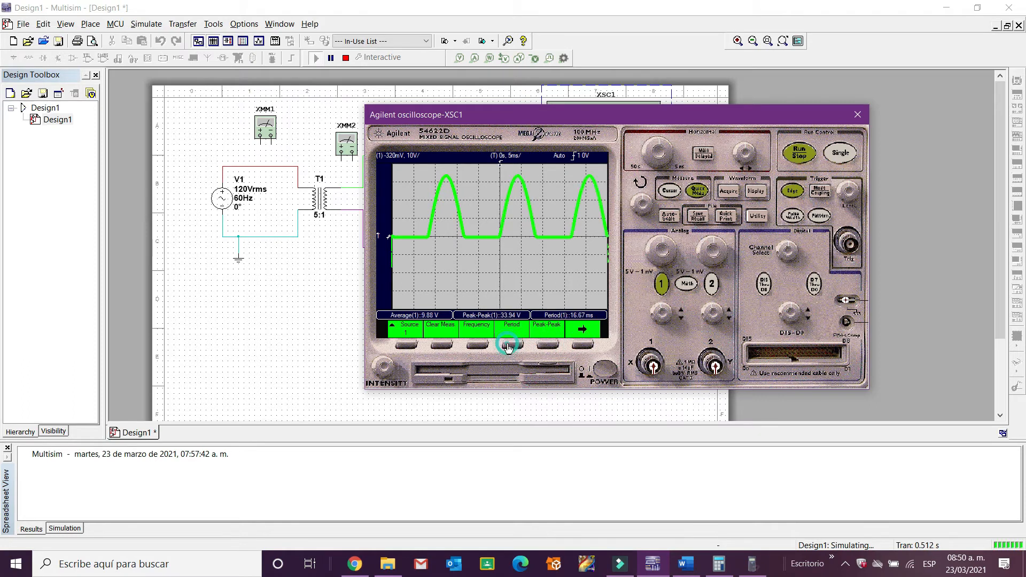
click(477, 345)
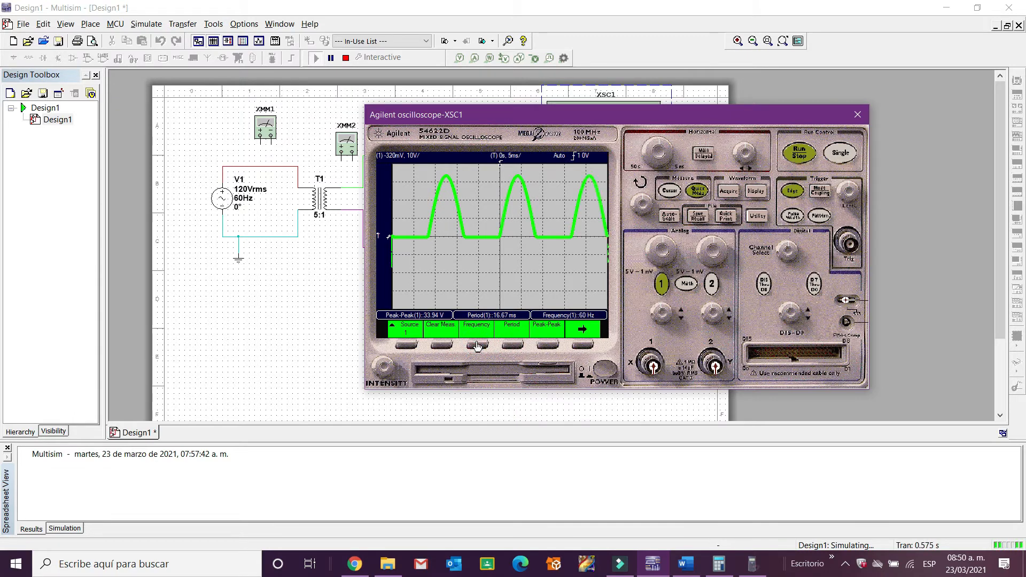
click(843, 154)
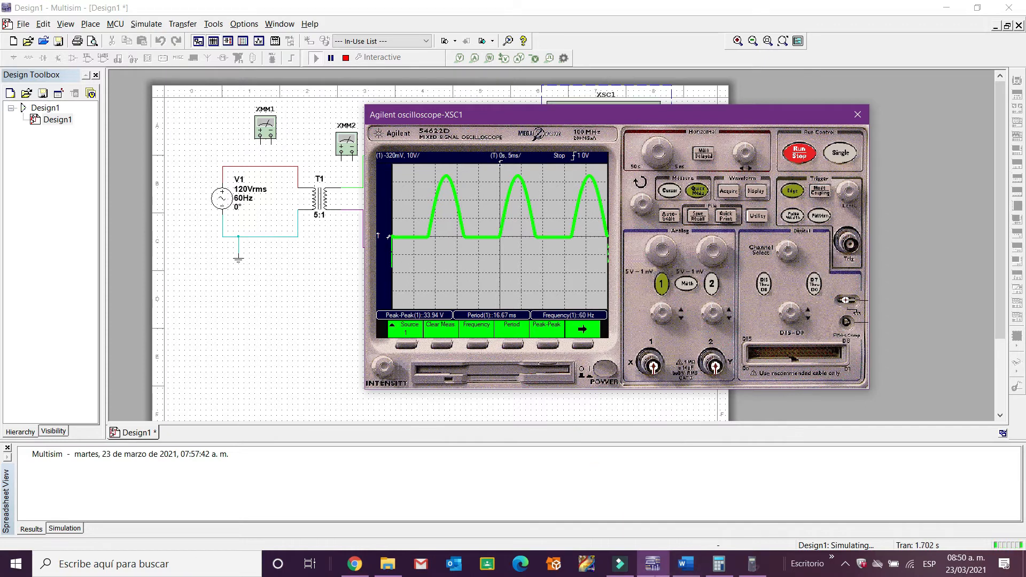
- Compare the input waveform and its measurements with the input-signal capture under "Captura número 3" in the Word report
mouse_move(653, 564)
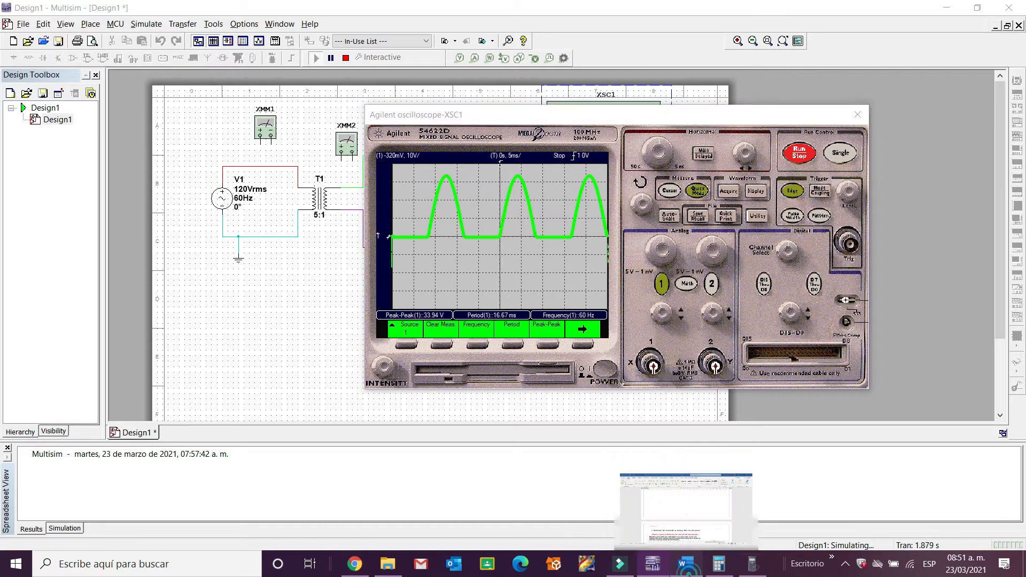
click(686, 564)
scroll(506, 369, down, 11)
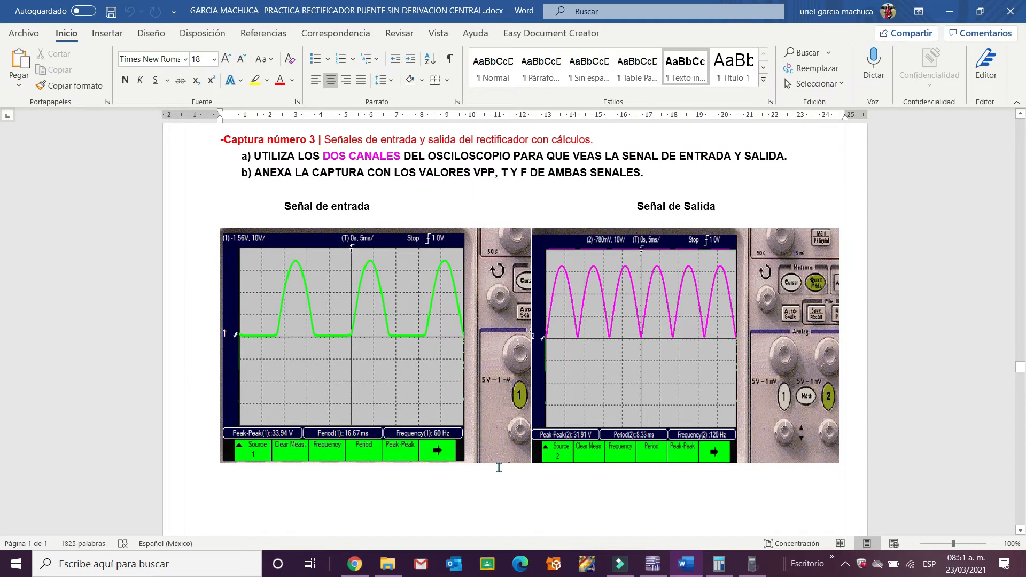
click(653, 564)
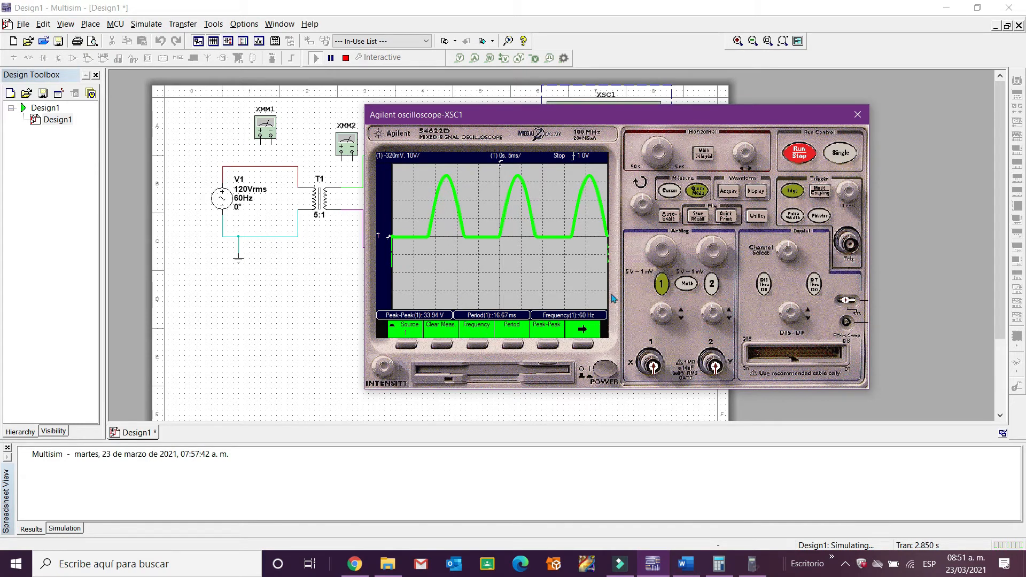
- Stop the simulation, show only channel 2 on the oscilloscope and rerun the circuit to display the rectified output signal
click(802, 152)
click(838, 155)
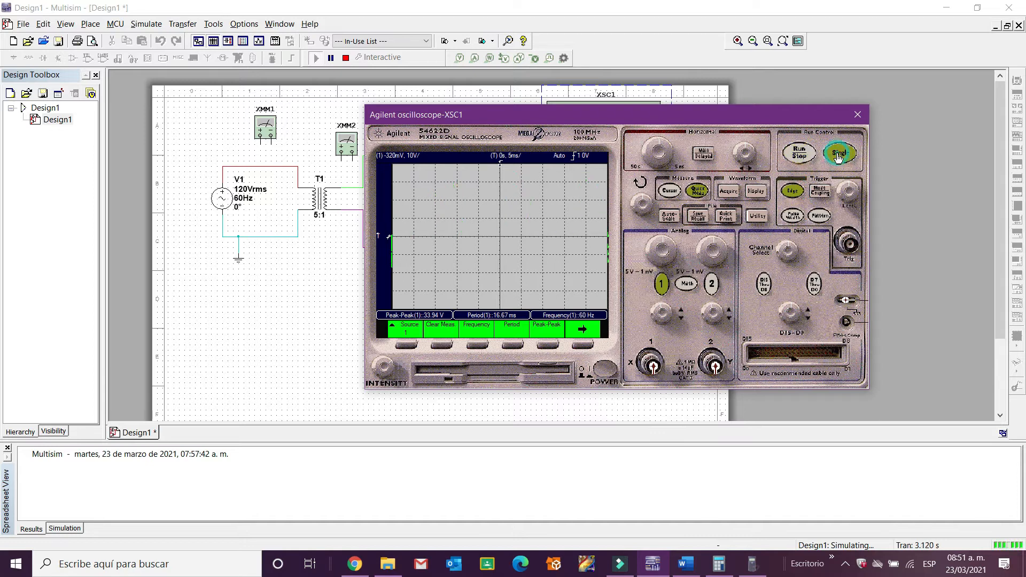
click(800, 154)
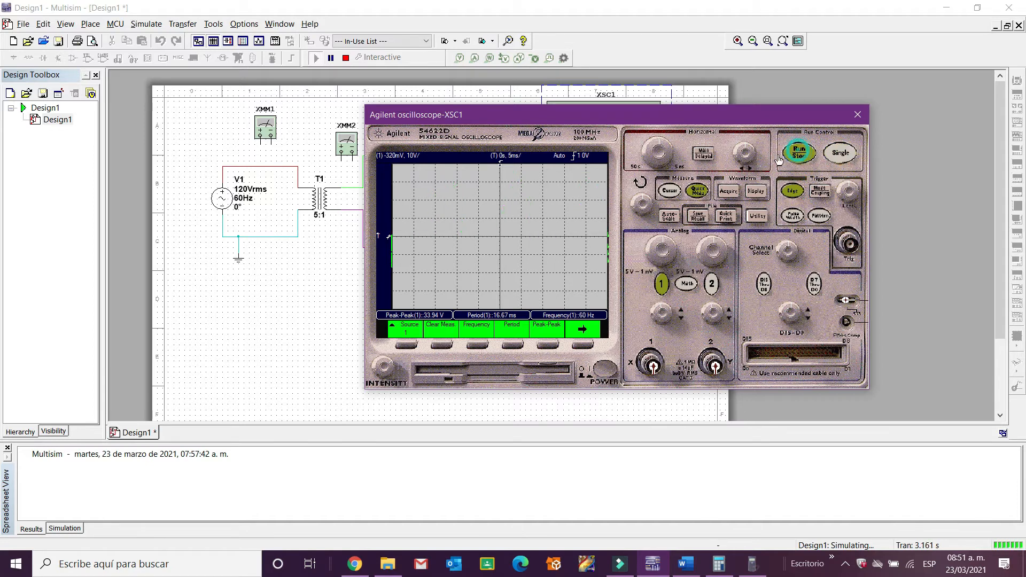
click(346, 59)
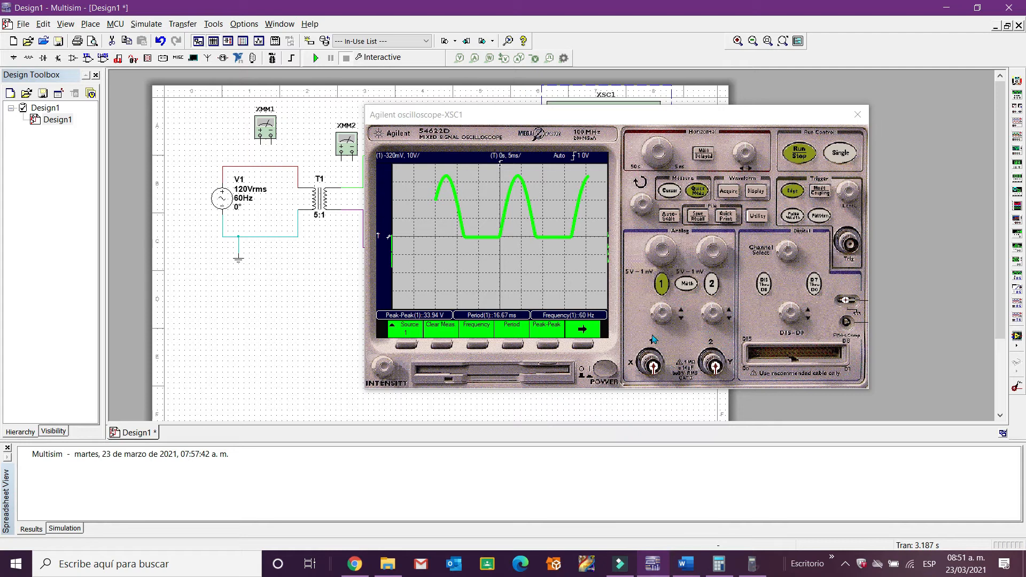
click(806, 153)
click(806, 154)
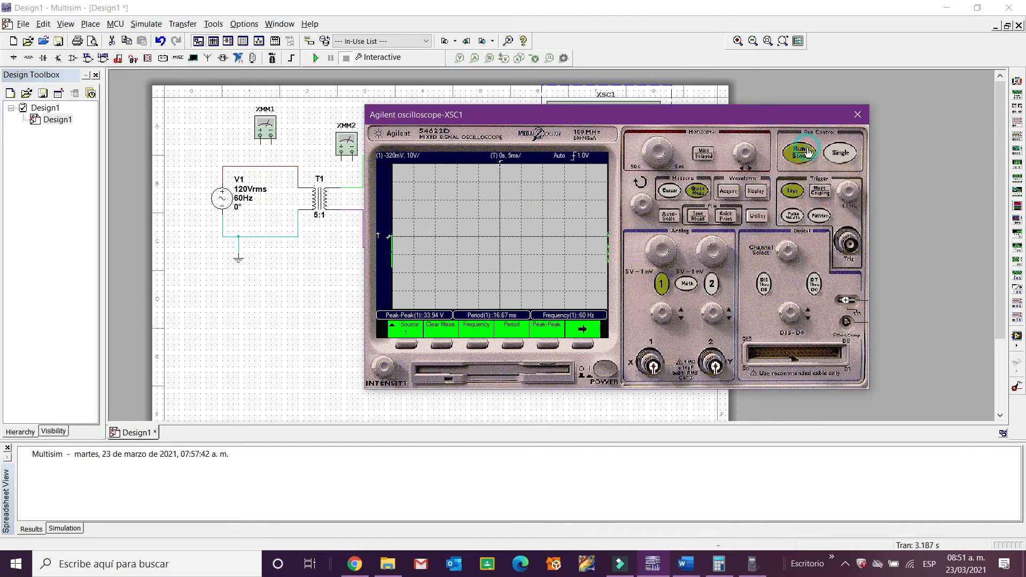
click(712, 284)
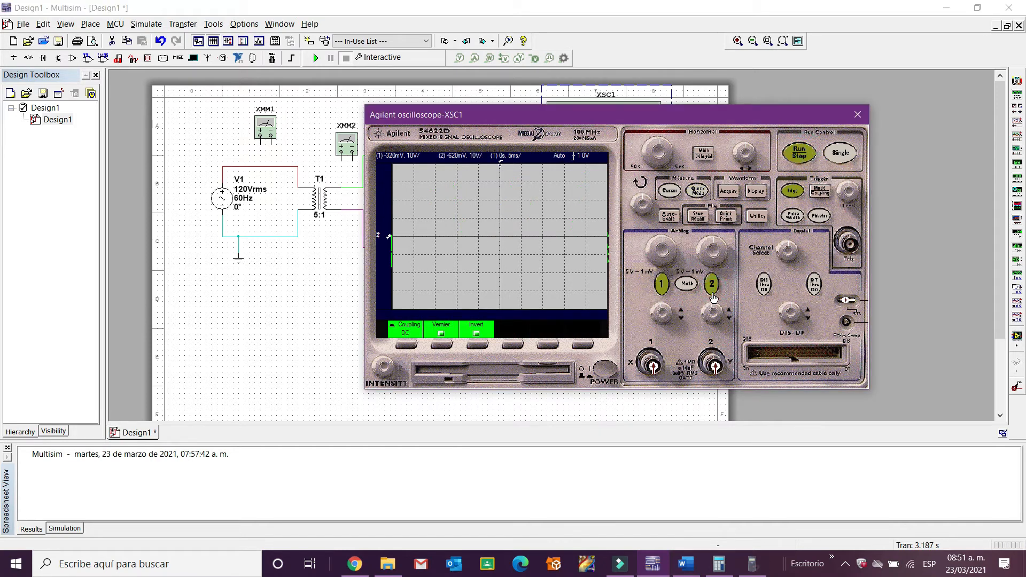
click(661, 285)
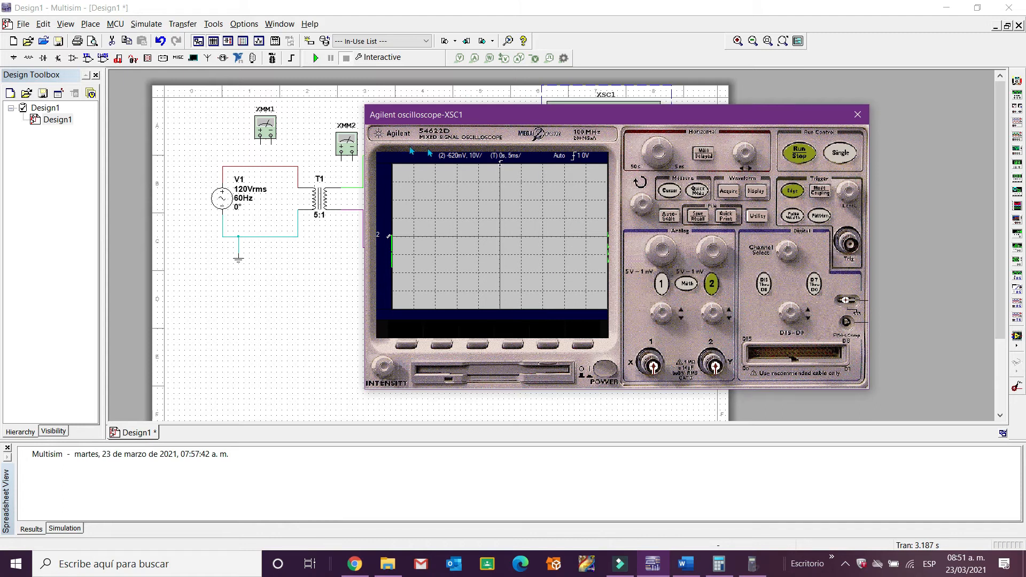
click(315, 58)
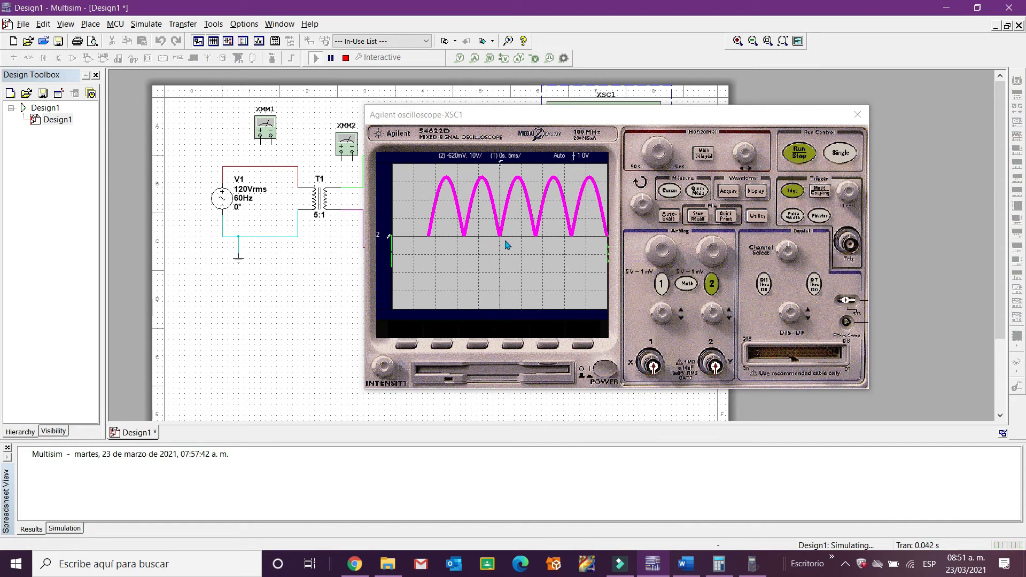
- Freeze the rectified output with a single acquisition and display channel 2's peak-to-peak, period and frequency measurements
click(840, 156)
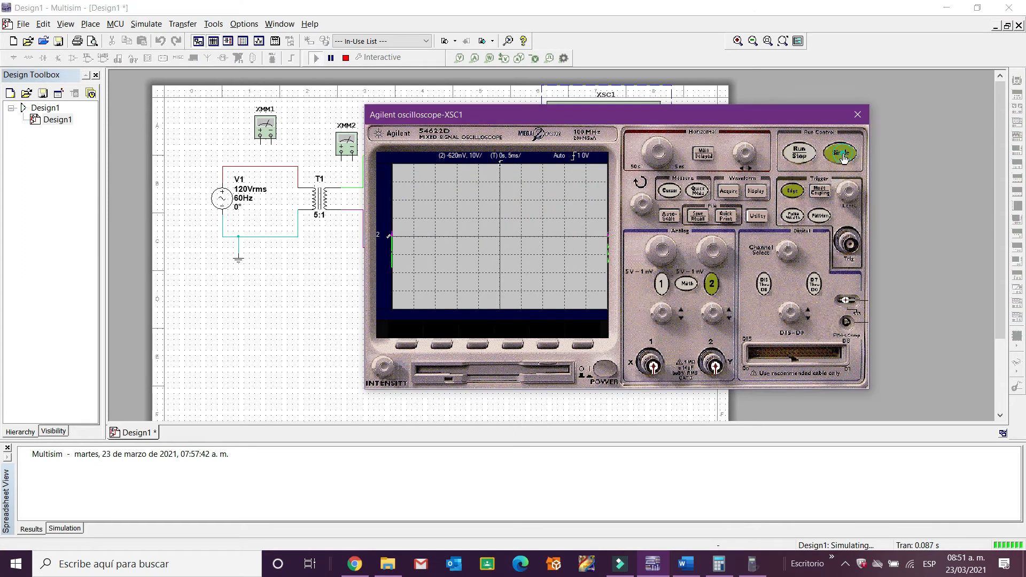
click(699, 190)
click(539, 347)
click(511, 346)
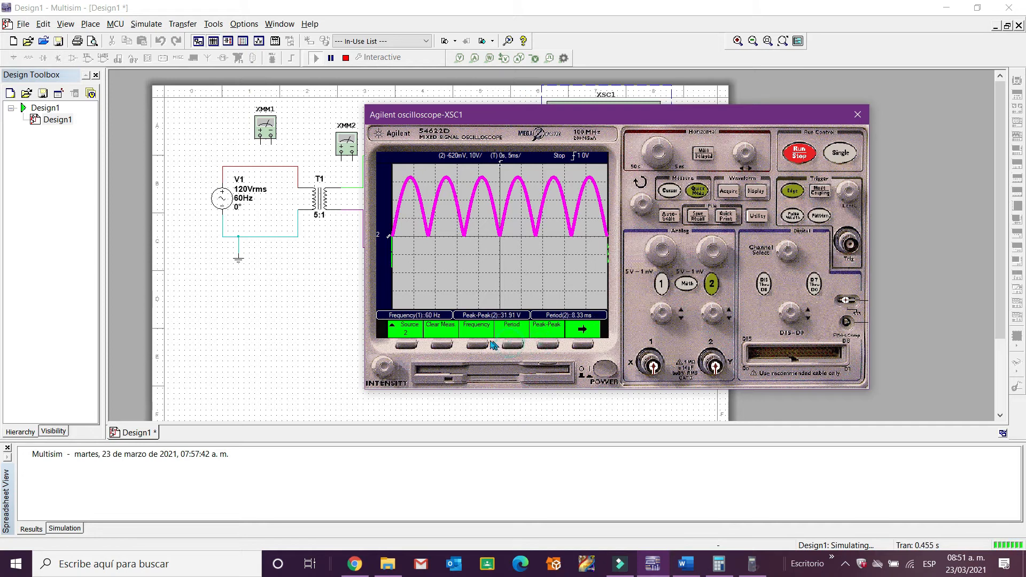
click(479, 346)
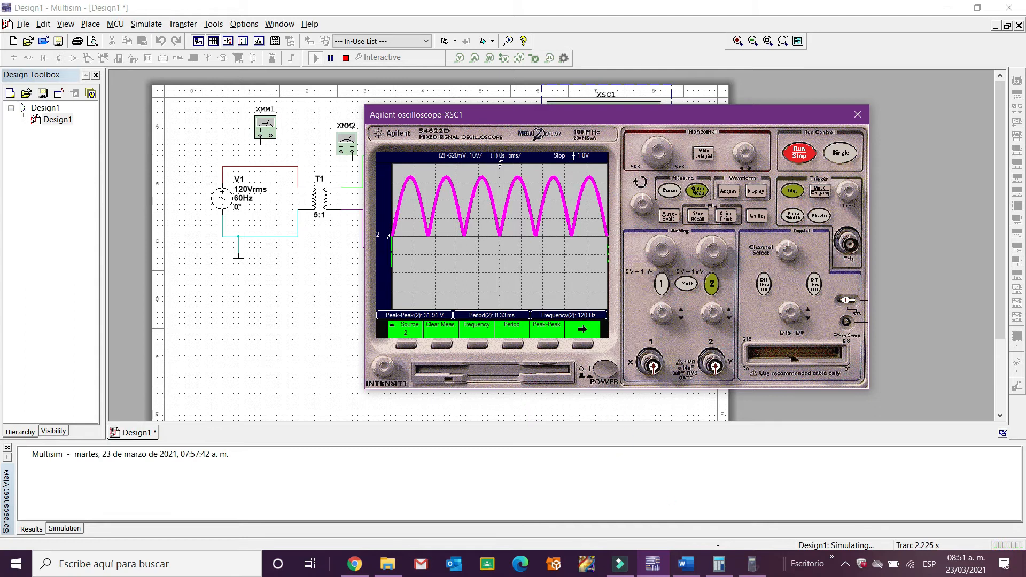
- Compare the output waveform and its measurements with the "Señal de Salida" capture in the Word report
click(680, 571)
scroll(584, 411, down, 2)
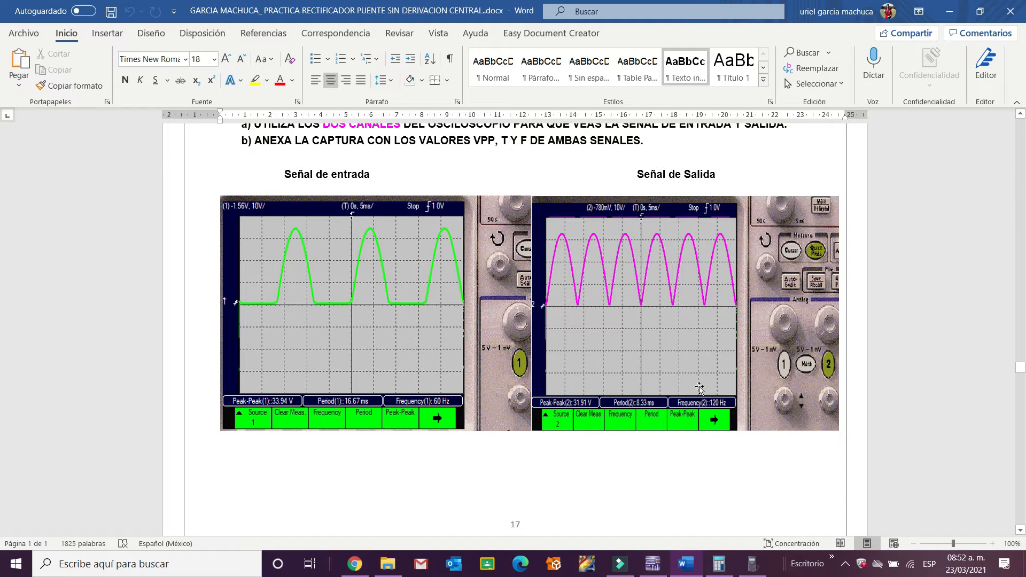
scroll(664, 436, down, 3)
scroll(657, 427, up, 1)
scroll(658, 431, down, 4)
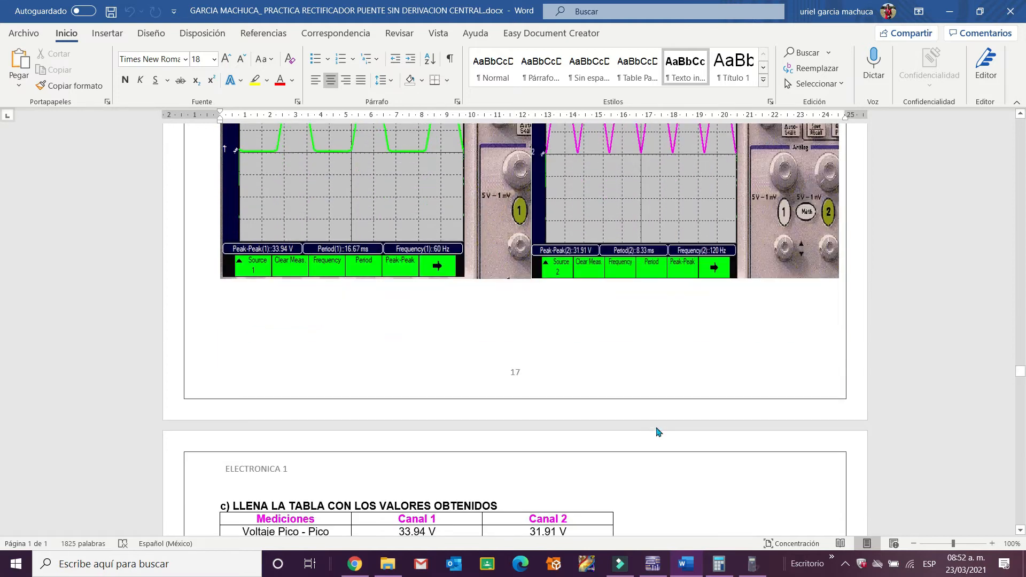
scroll(507, 390, up, 2)
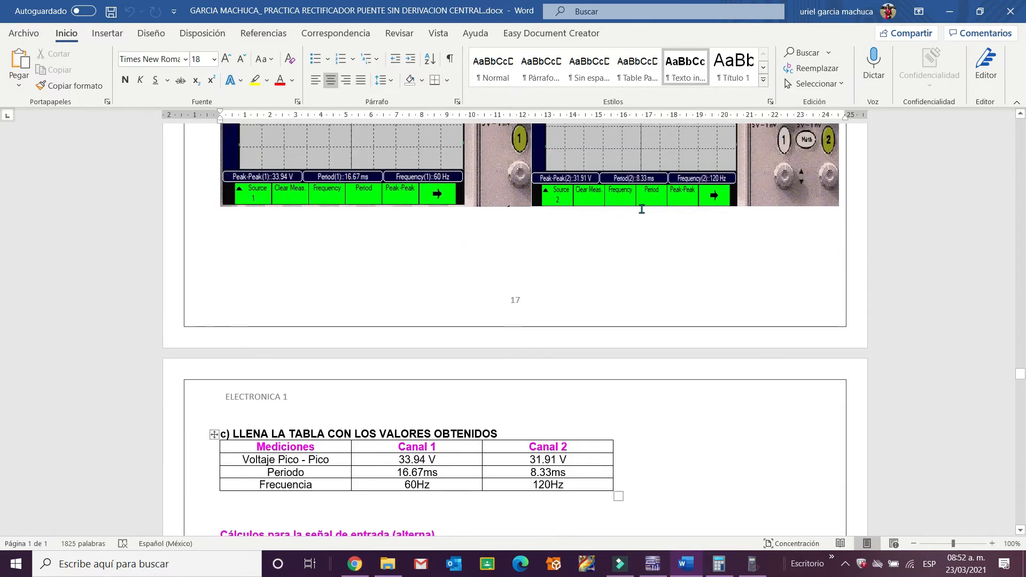
- Cross-check the Canal 2 values in the report's table c) against the oscilloscope readings, ending at the input-signal calculations
click(653, 564)
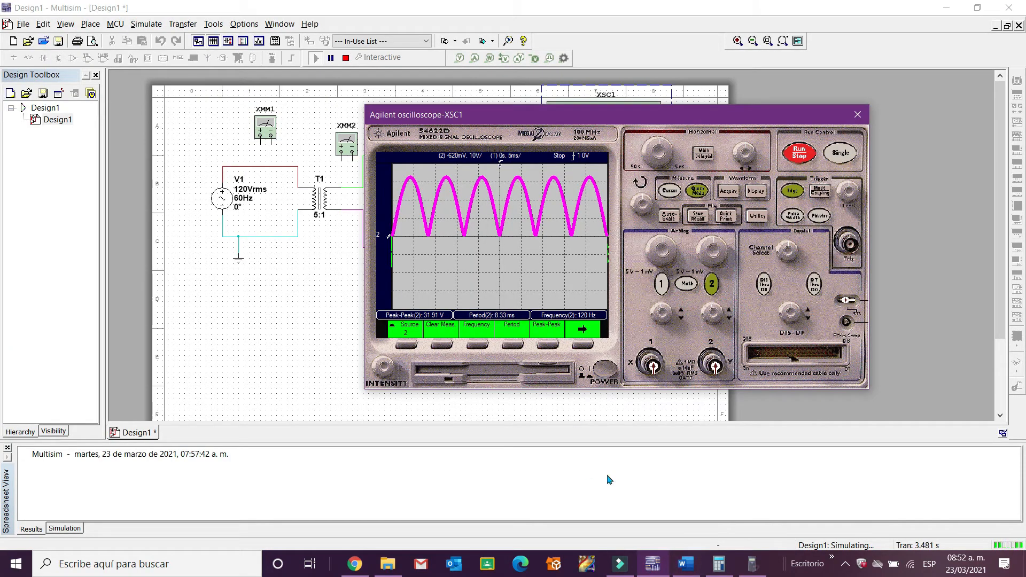
click(651, 571)
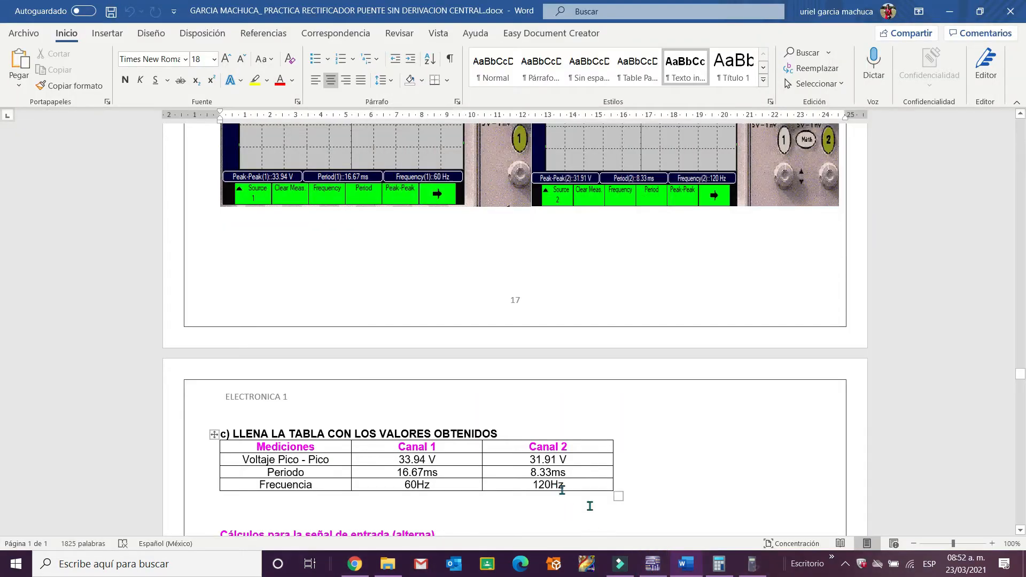
click(656, 567)
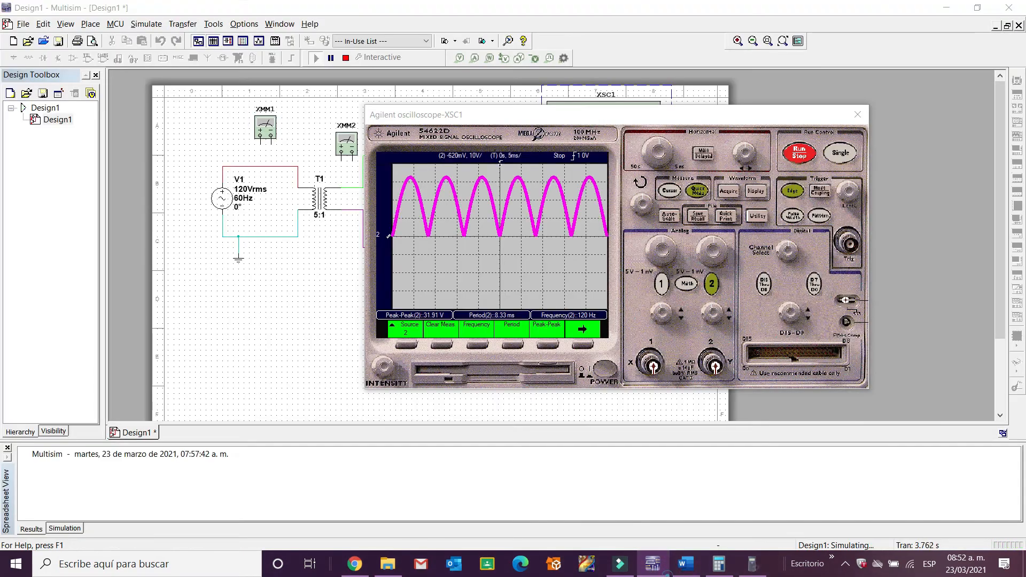
click(656, 568)
scroll(543, 477, down, 3)
scroll(541, 471, down, 2)
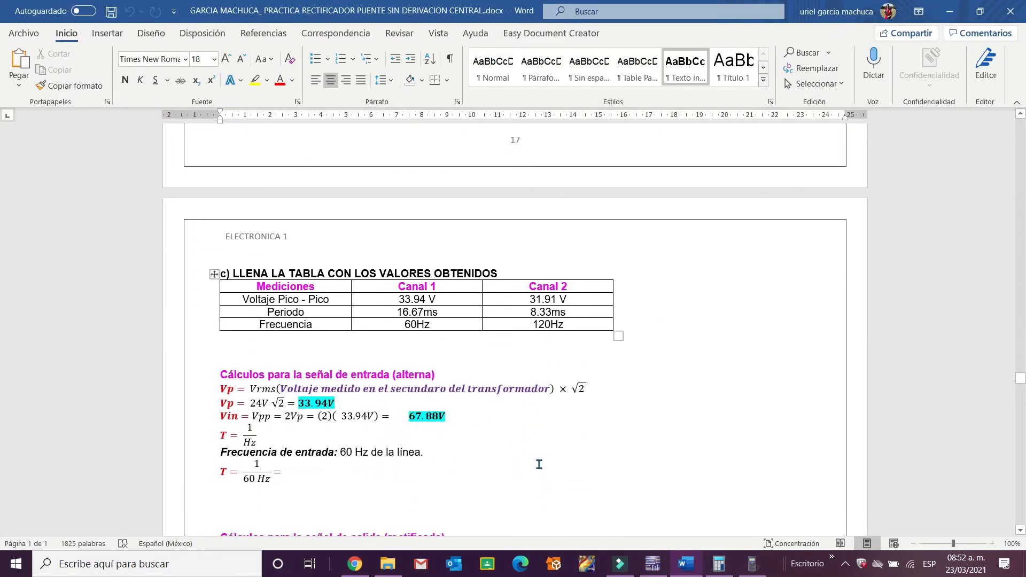
- Calculate 33.94 × 2 as a decimal on the fx-82ES calculator to verify the report's Vin peak-to-peak value
click(695, 564)
click(697, 565)
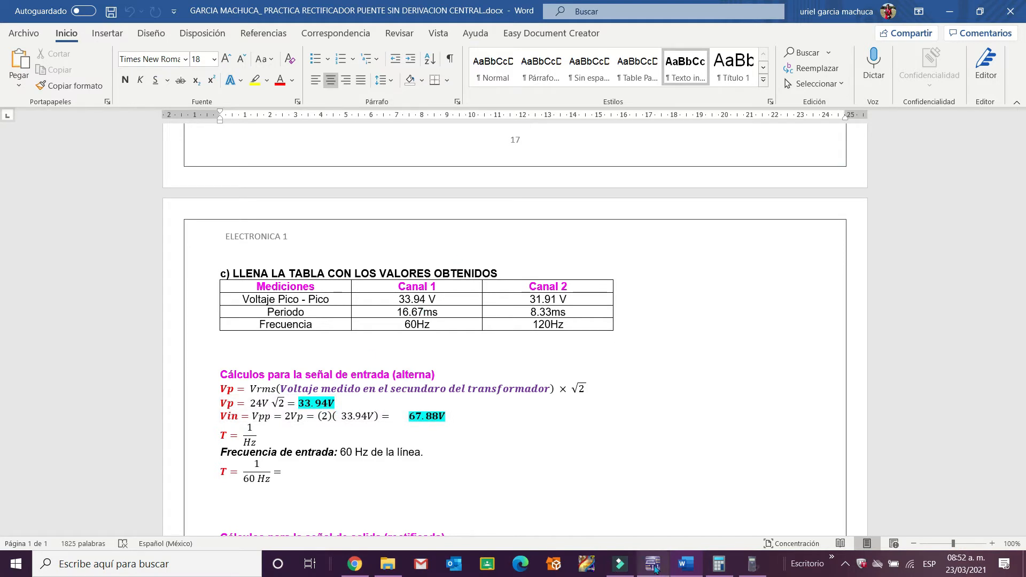
click(751, 571)
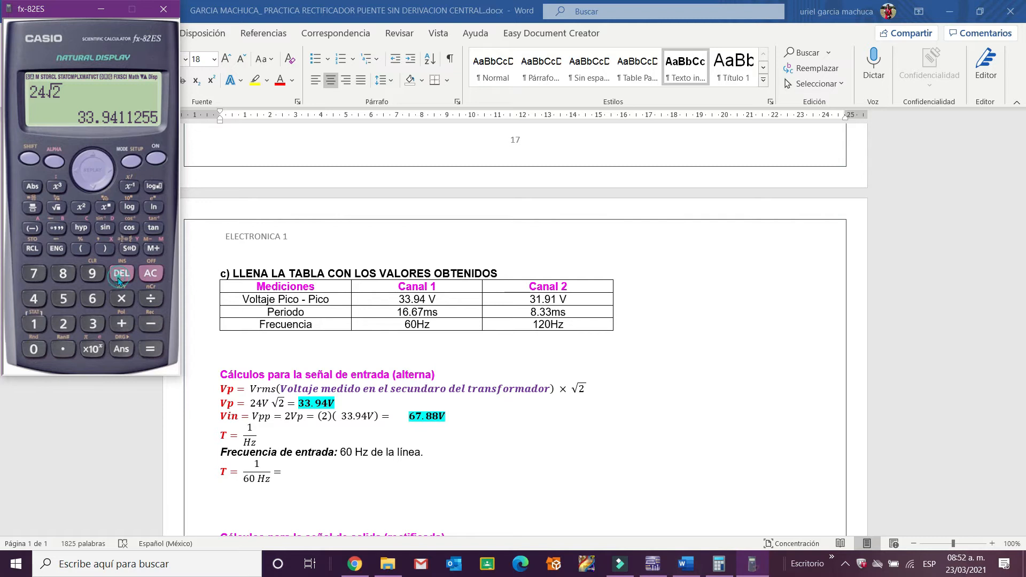
click(152, 272)
double_click(92, 323)
click(55, 355)
click(92, 279)
click(31, 303)
click(121, 300)
click(56, 329)
click(150, 350)
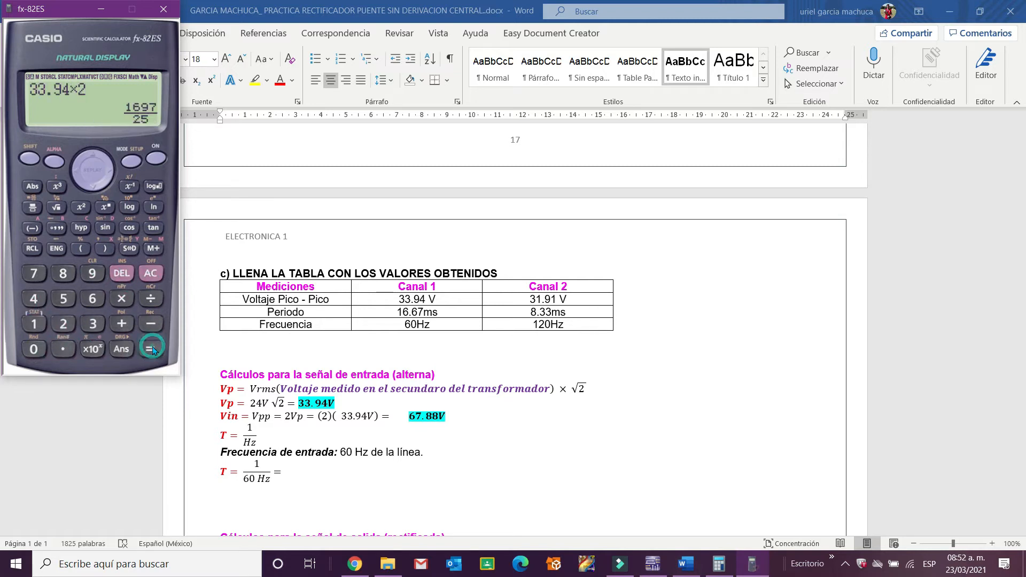
click(31, 161)
click(150, 349)
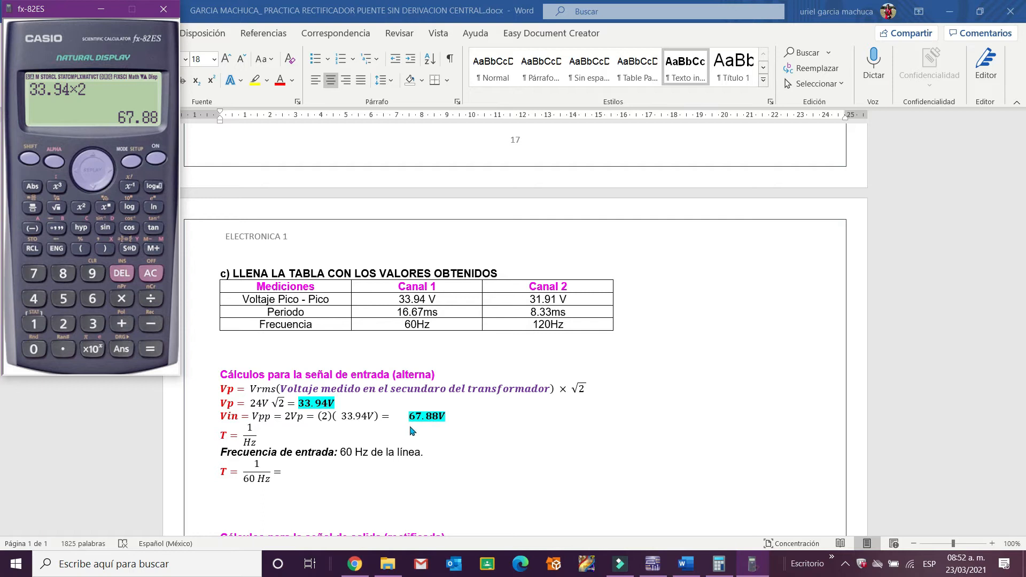
- Calculate 1 ÷ 60 to check the input signal's period in the report
scroll(412, 429, down, 2)
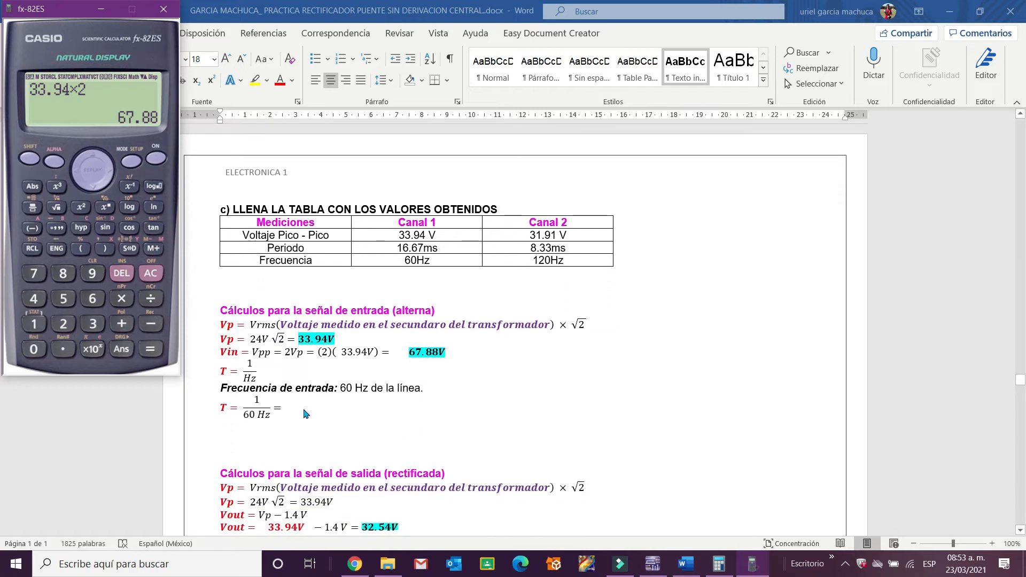
scroll(308, 413, down, 1)
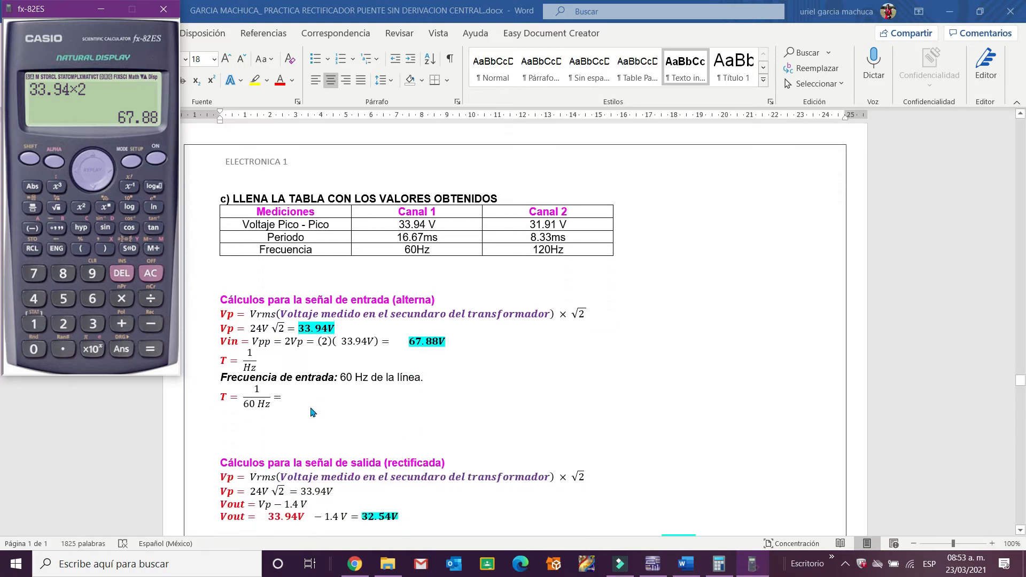
click(157, 161)
click(34, 323)
click(150, 299)
click(92, 300)
click(34, 350)
click(150, 349)
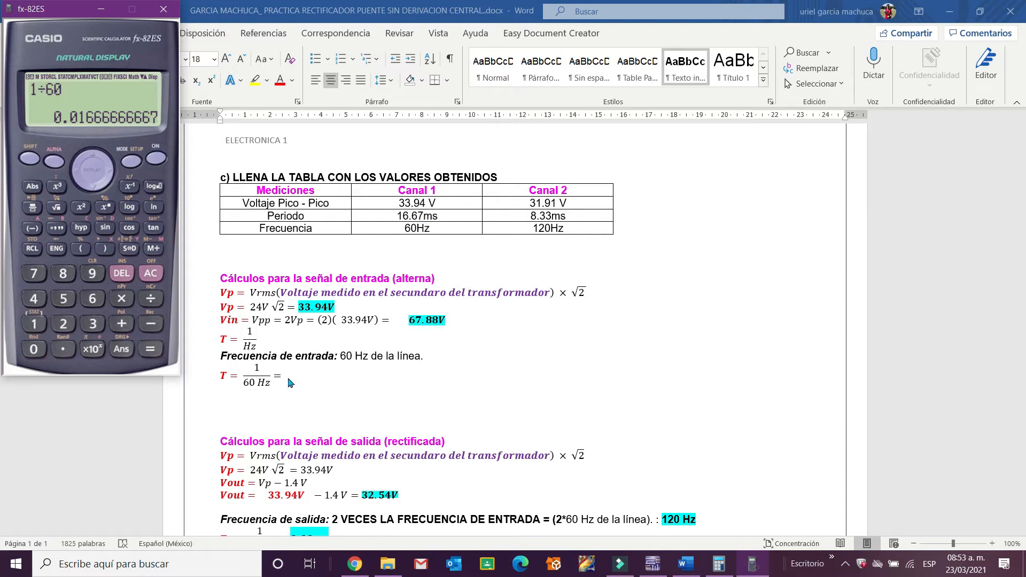
- Read the report's rectified-signal calculations and compute 24√2 as a decimal on the calculator to verify Vp
scroll(293, 383, down, 3)
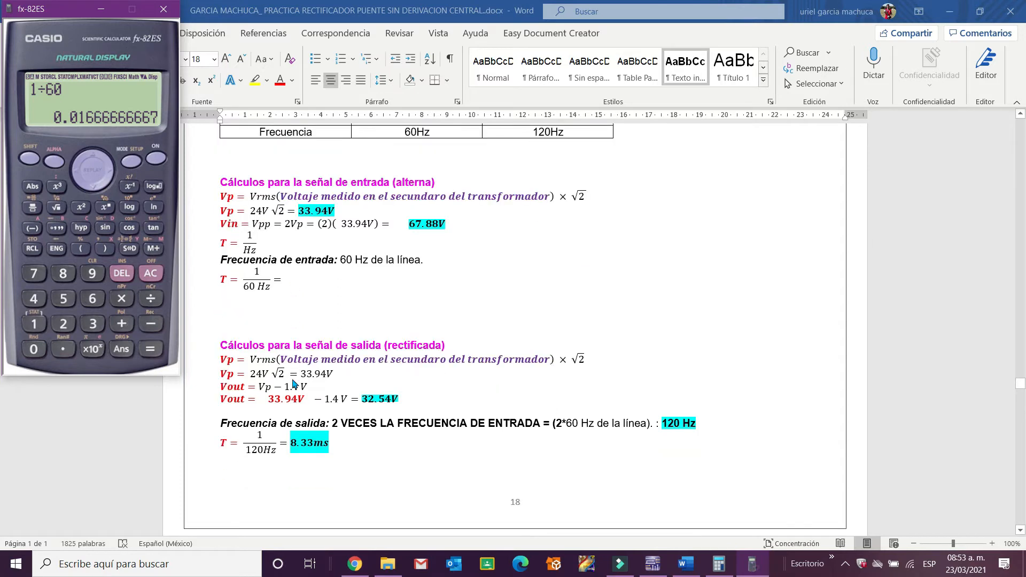
scroll(293, 383, down, 2)
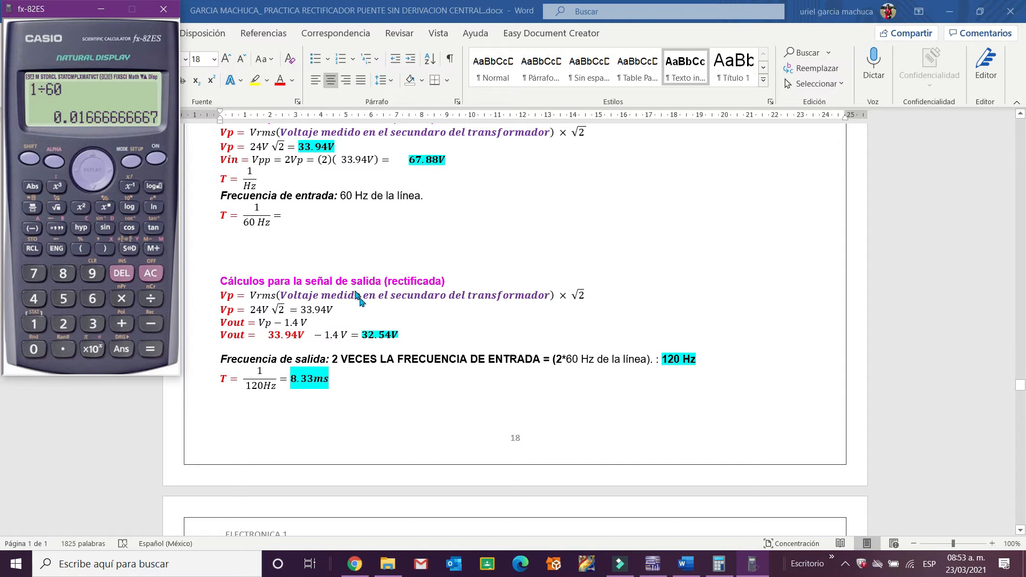
click(650, 566)
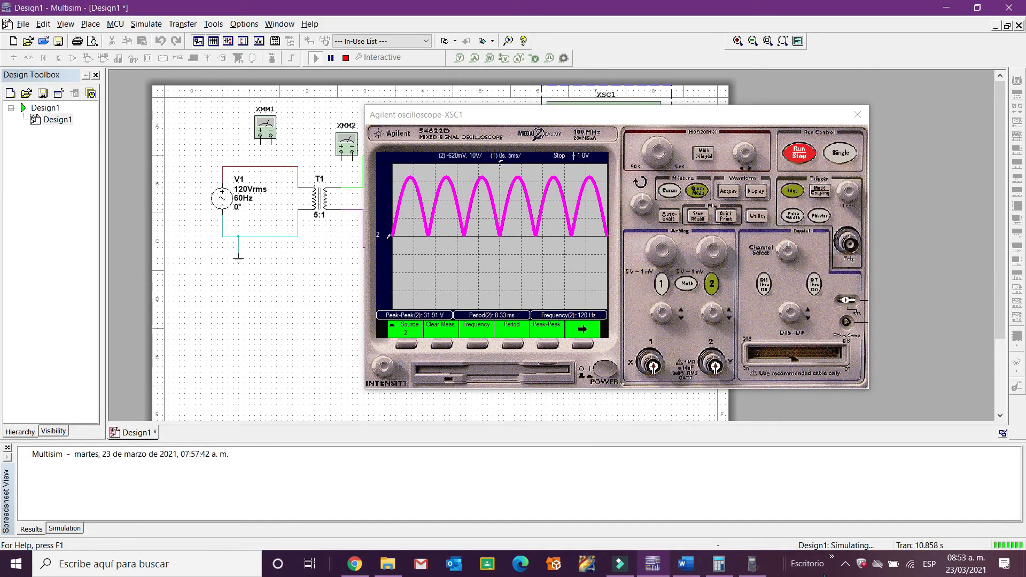
click(753, 564)
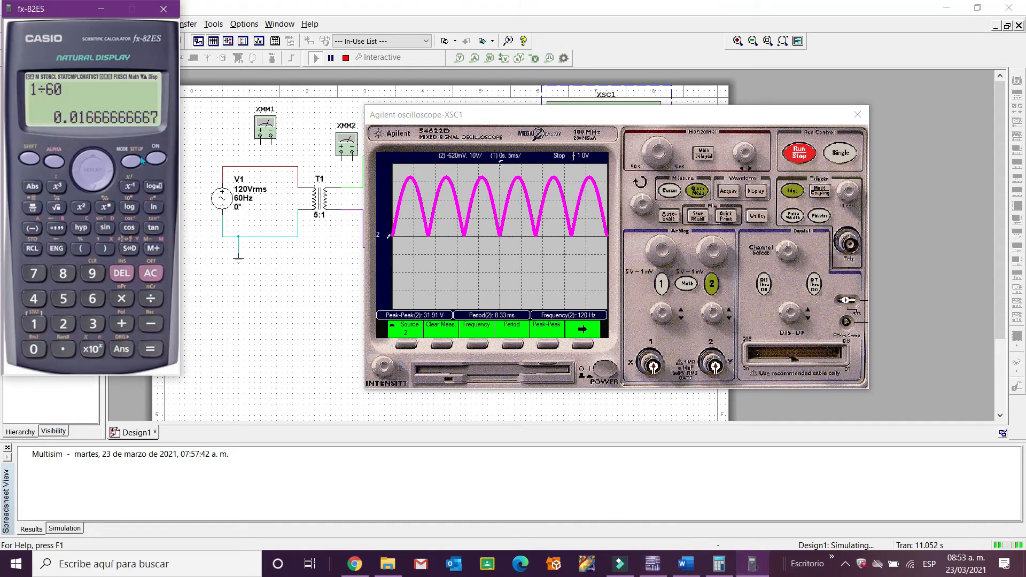
click(157, 159)
click(63, 324)
click(34, 300)
click(56, 207)
click(63, 324)
click(150, 349)
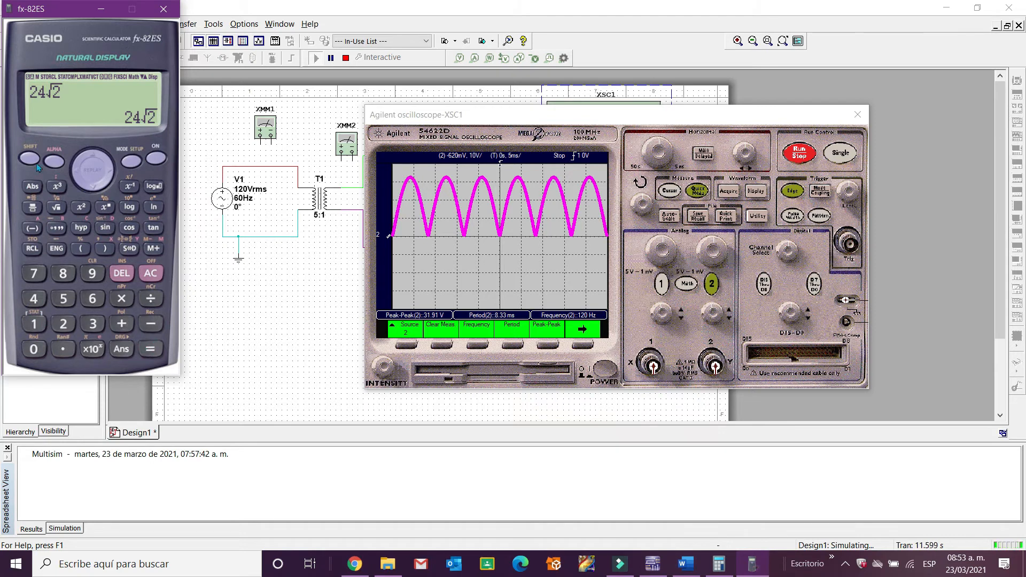
click(130, 248)
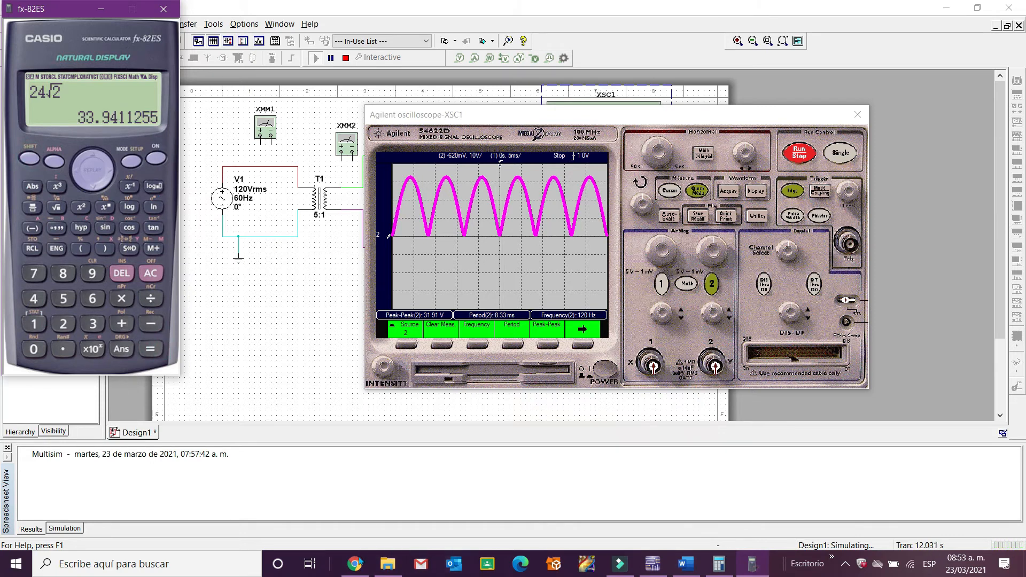
- Subtract 1.4 from the calculated peak voltage and compare the result with Vout in the Word report
click(686, 565)
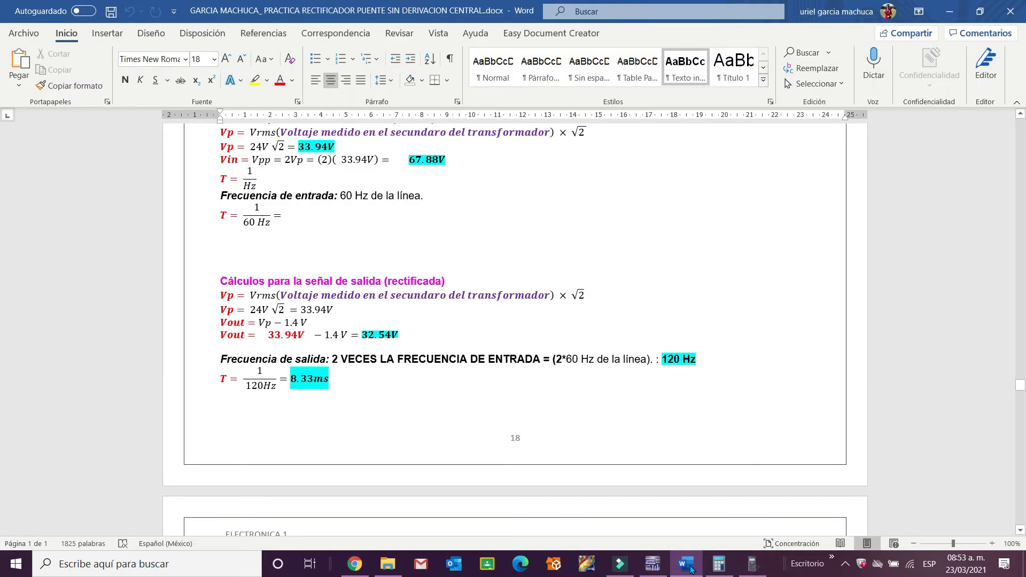
click(690, 567)
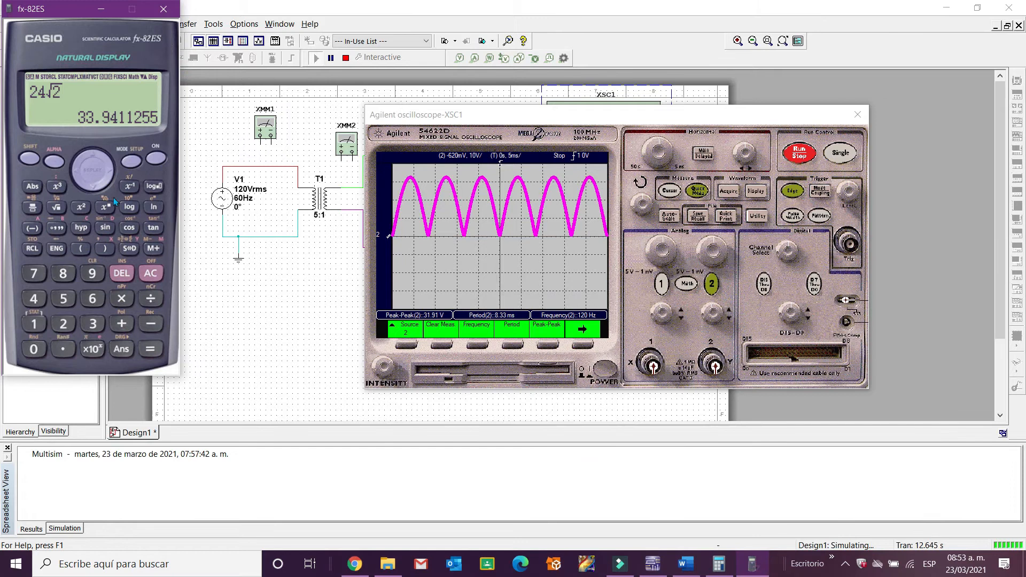
click(150, 323)
click(34, 323)
click(63, 349)
click(35, 301)
click(150, 349)
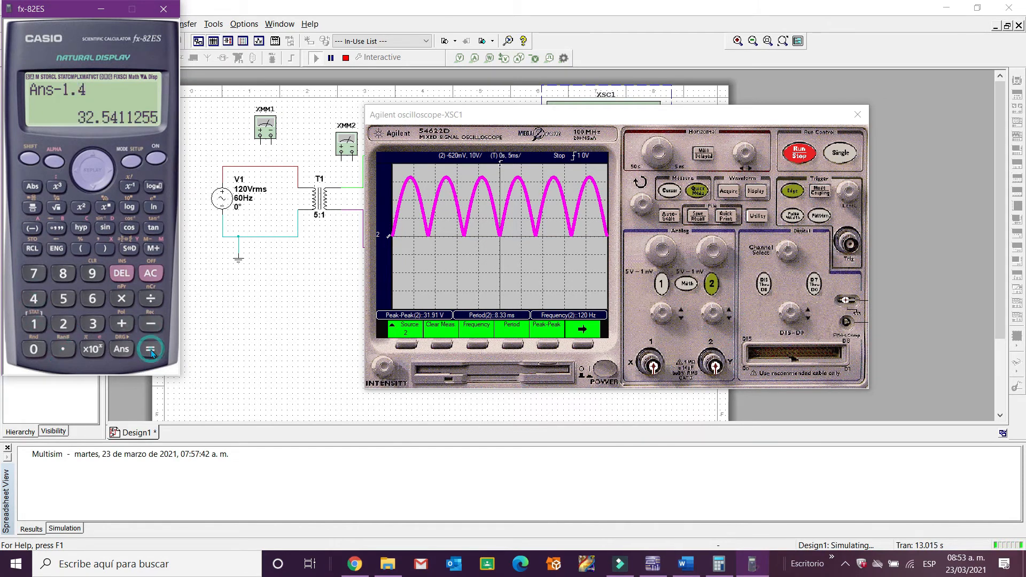
click(678, 567)
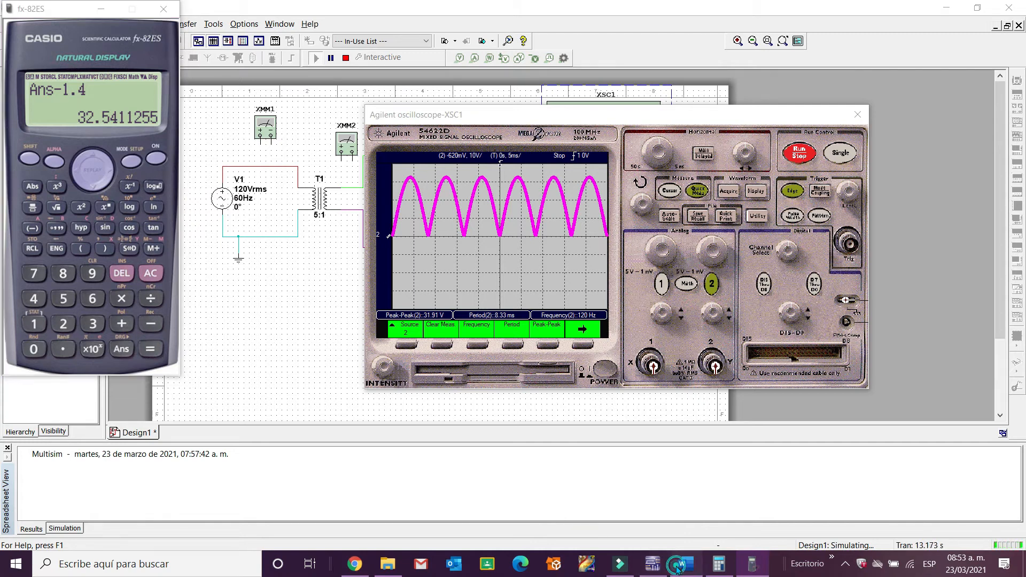
click(366, 339)
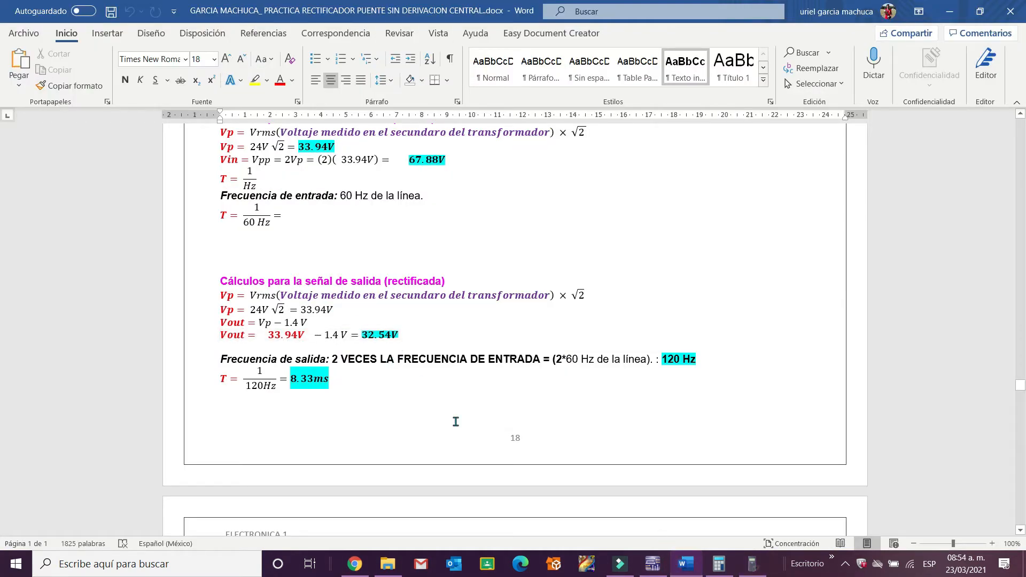
- Clear the calculator and calculate 1 ÷ 120 as a decimal for the output signal's period
click(686, 564)
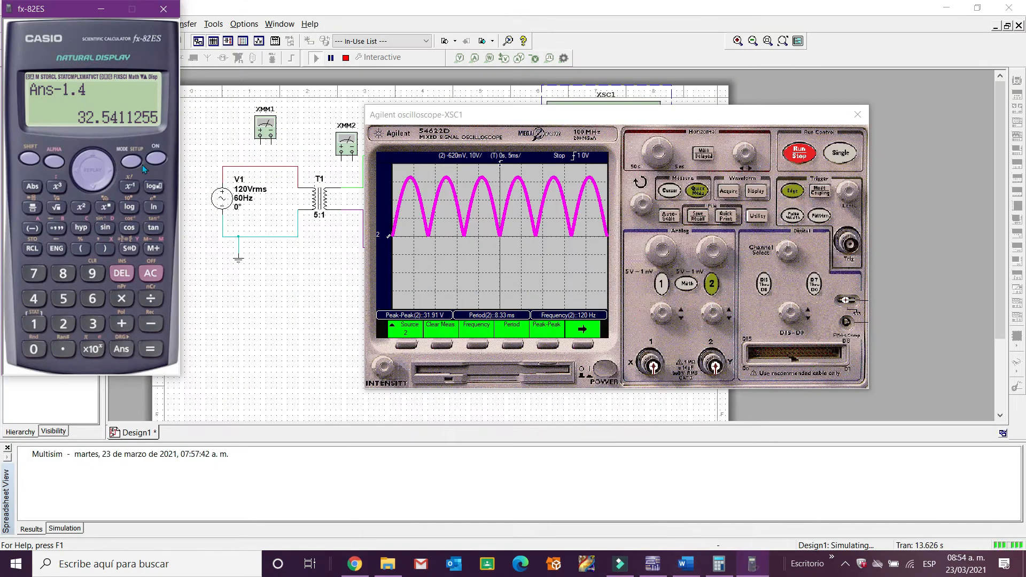
click(156, 159)
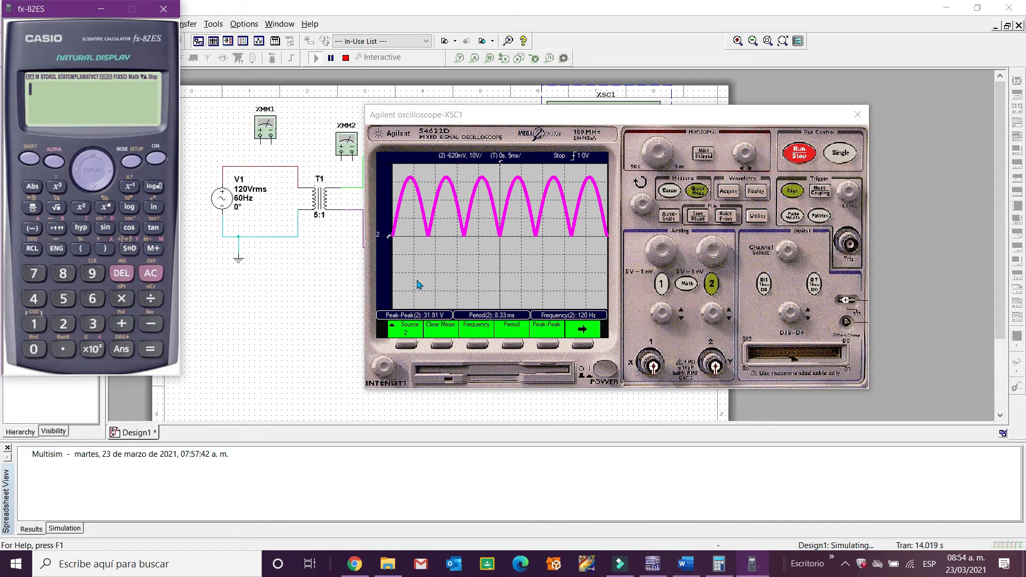
click(30, 326)
click(146, 302)
click(33, 324)
click(63, 324)
click(34, 349)
click(151, 349)
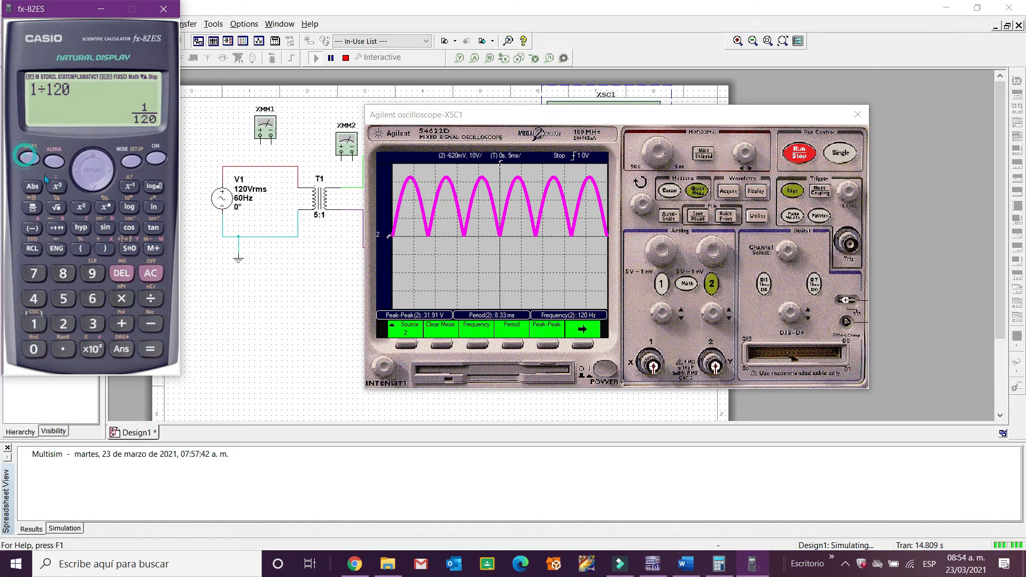
click(154, 349)
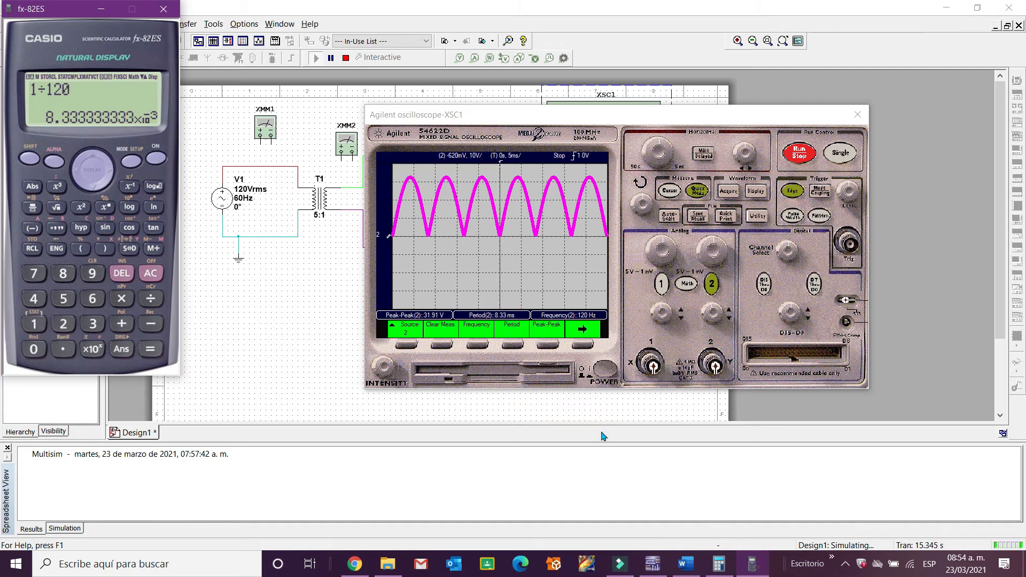
- Check the calculated output period against T in the report's rectified-signal section, and move on to the following pages
click(686, 564)
click(284, 379)
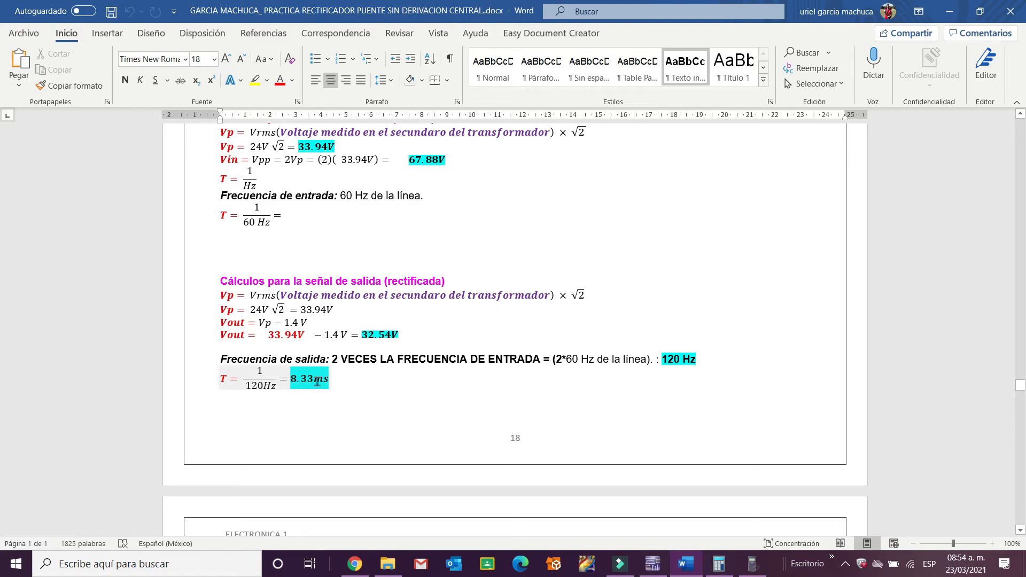
scroll(318, 381, down, 2)
scroll(317, 386, down, 10)
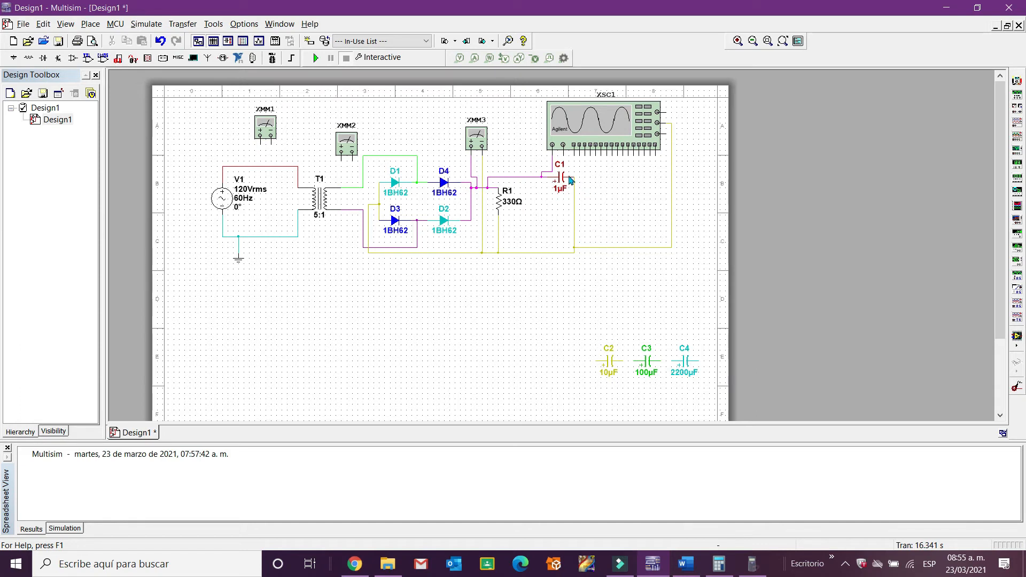
- Open the oscilloscope and multimeter XMM3, arrange them side by side, and turn off oscilloscope channel 2 so only channel 1 is shown
double_click(586, 112)
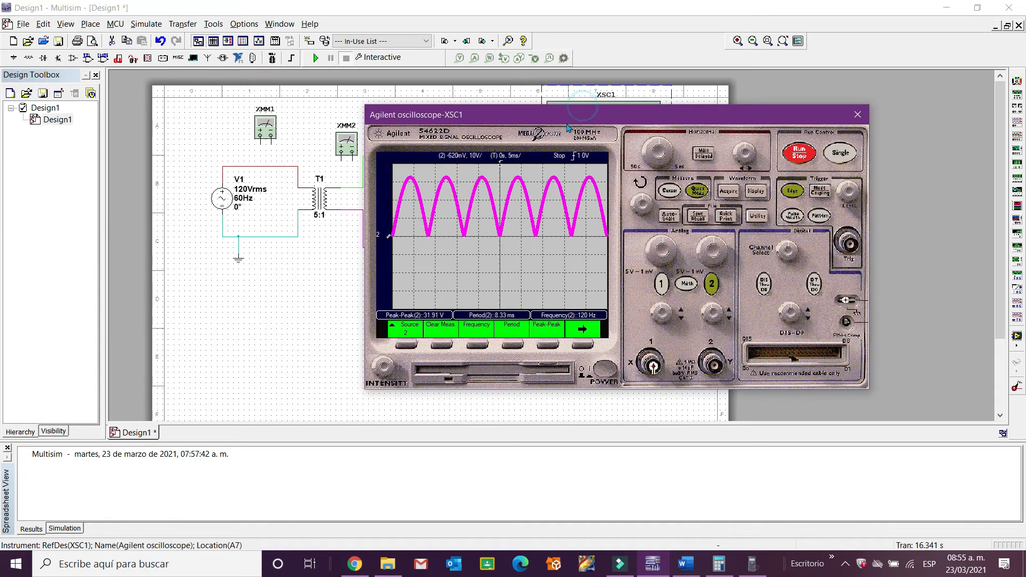
double_click(478, 133)
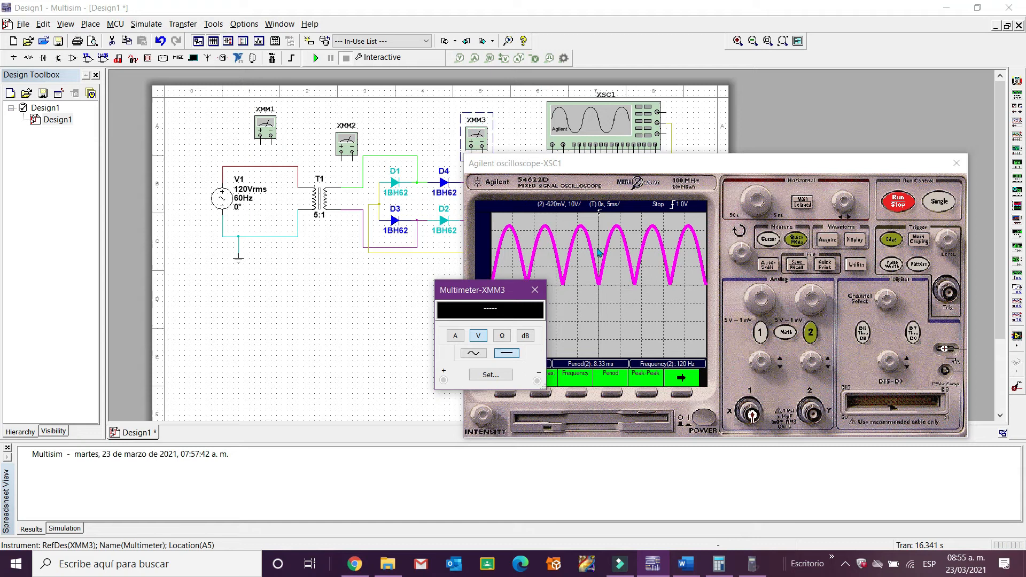
drag(494, 289, 395, 289)
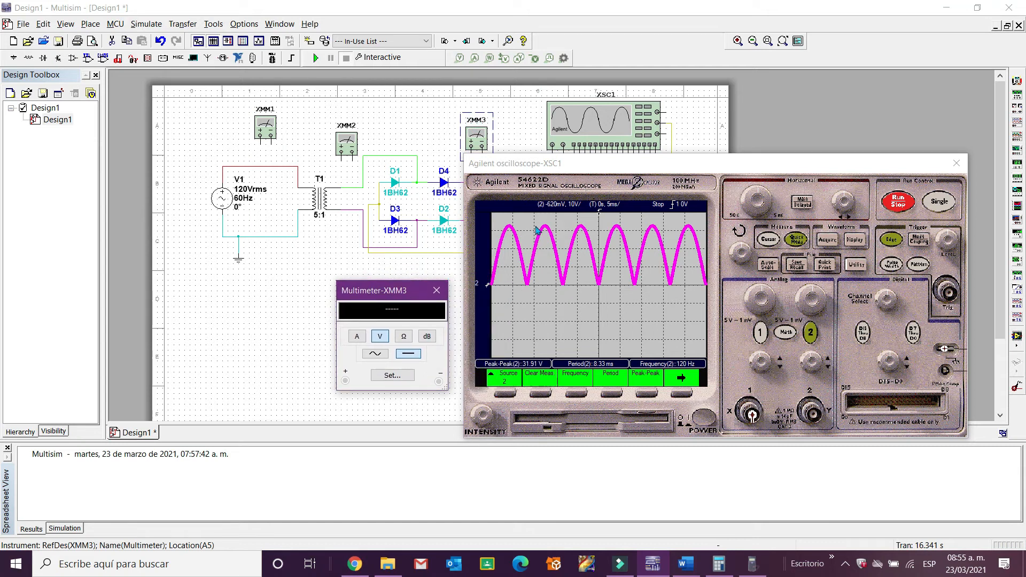
drag(563, 160, 552, 118)
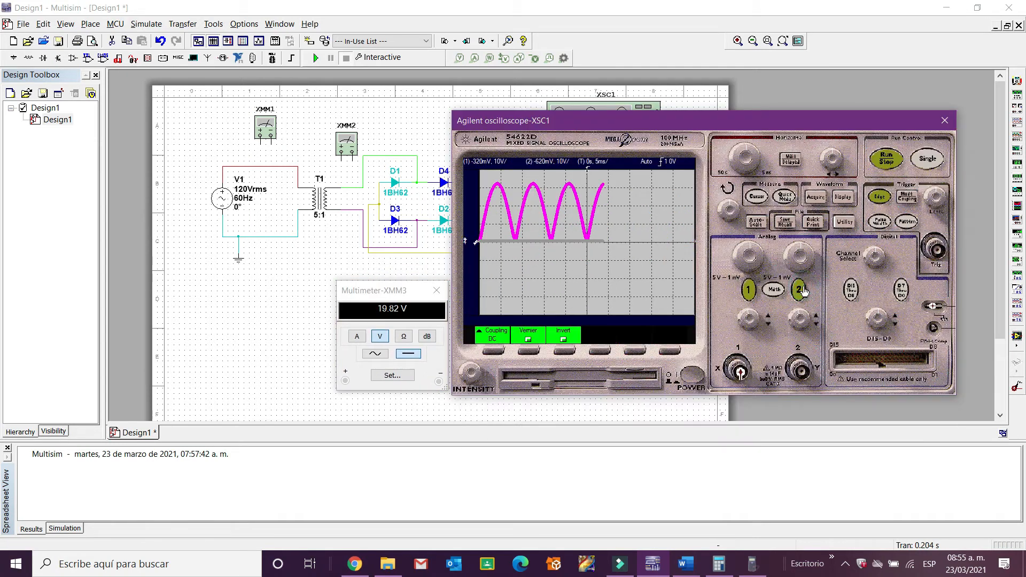
click(800, 290)
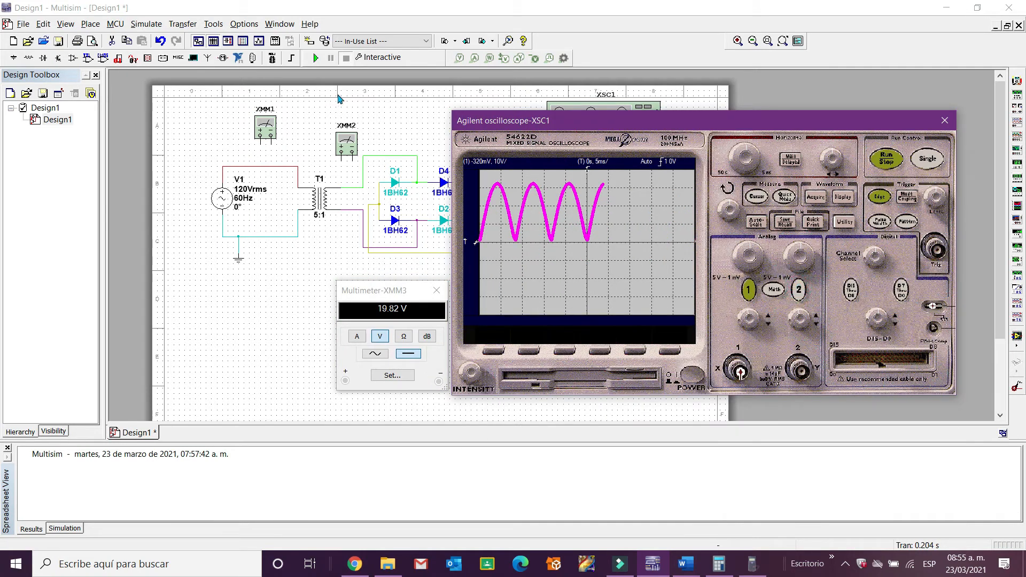
- Rerun the simulation with the 1 µF capacitor and capture a single sweep of the output waveform on the oscilloscope
click(316, 60)
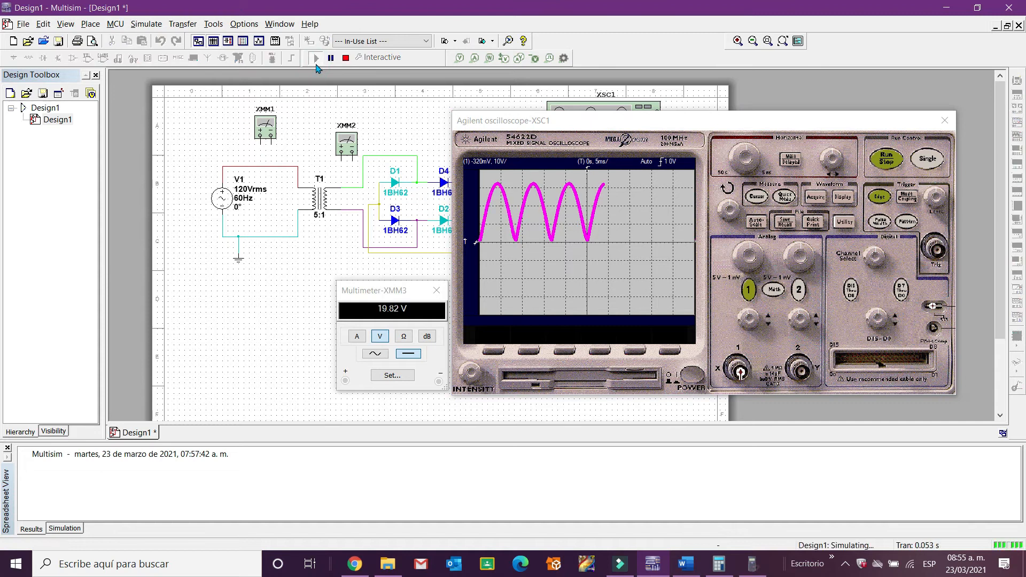
click(346, 58)
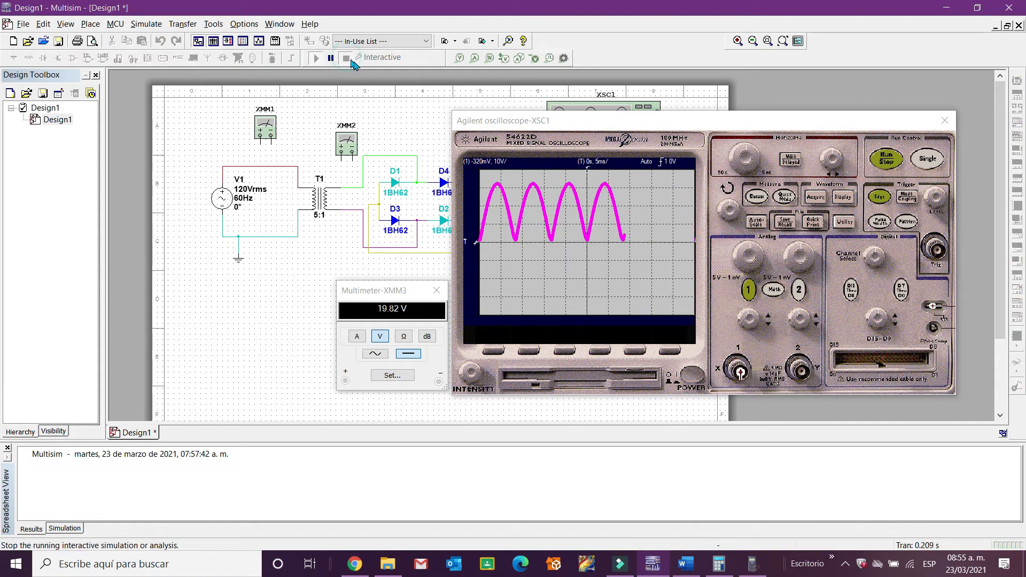
click(317, 61)
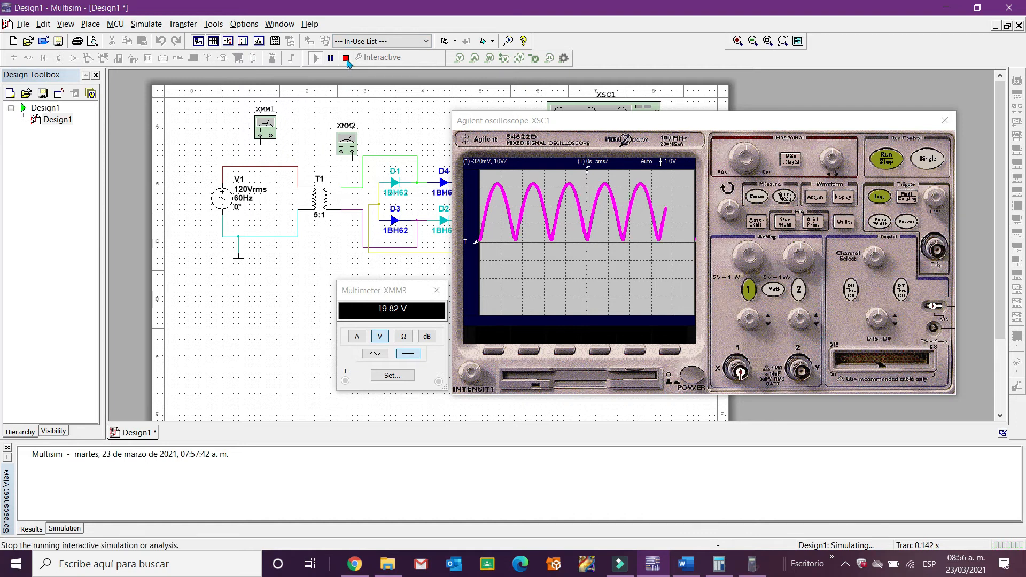
click(930, 156)
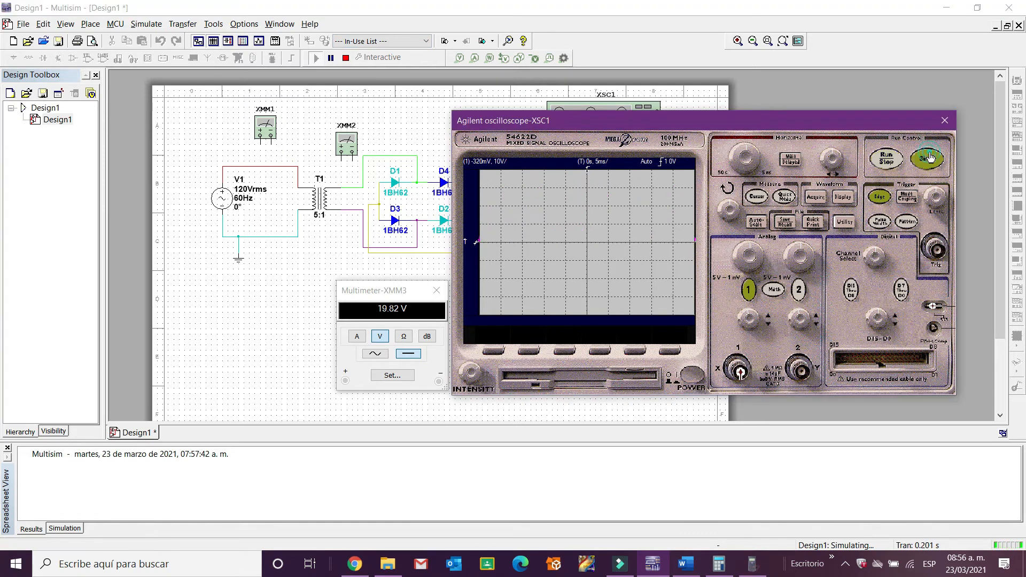
click(346, 57)
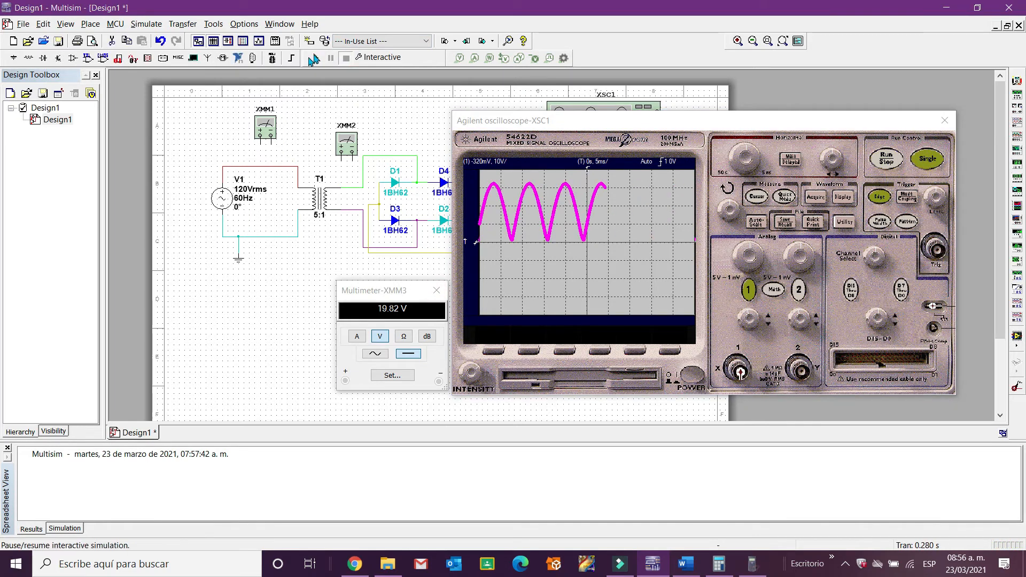
click(314, 58)
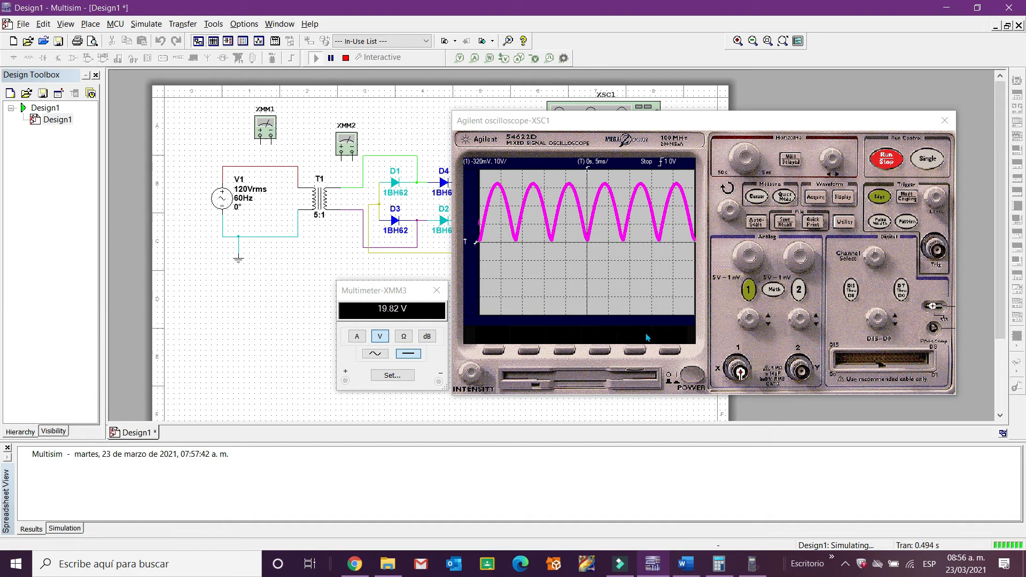
- Use Quick Meas to measure the maximum, minimum and average voltage of the channel 1 waveform for the 1 µF capacitor
click(791, 199)
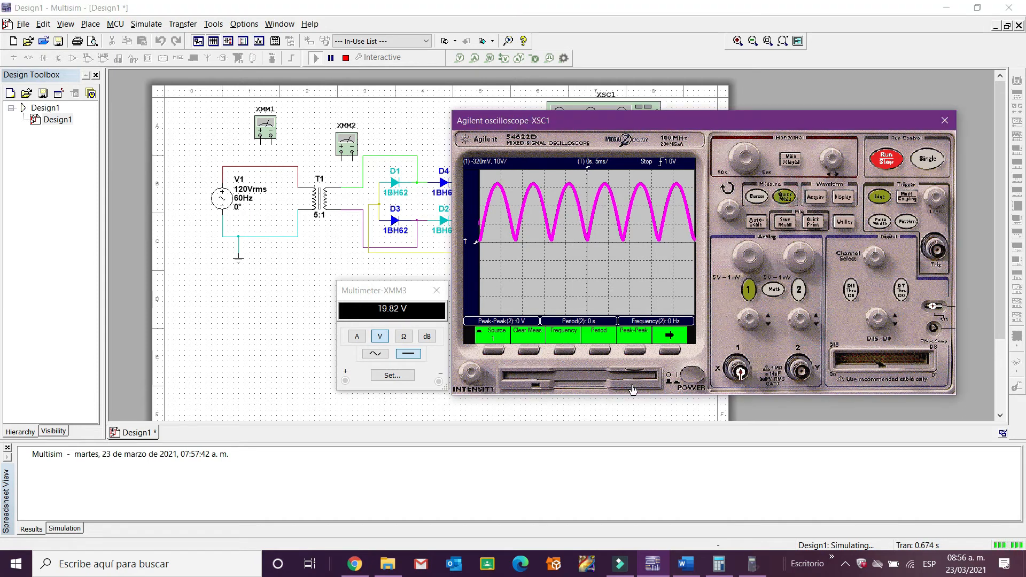
click(669, 351)
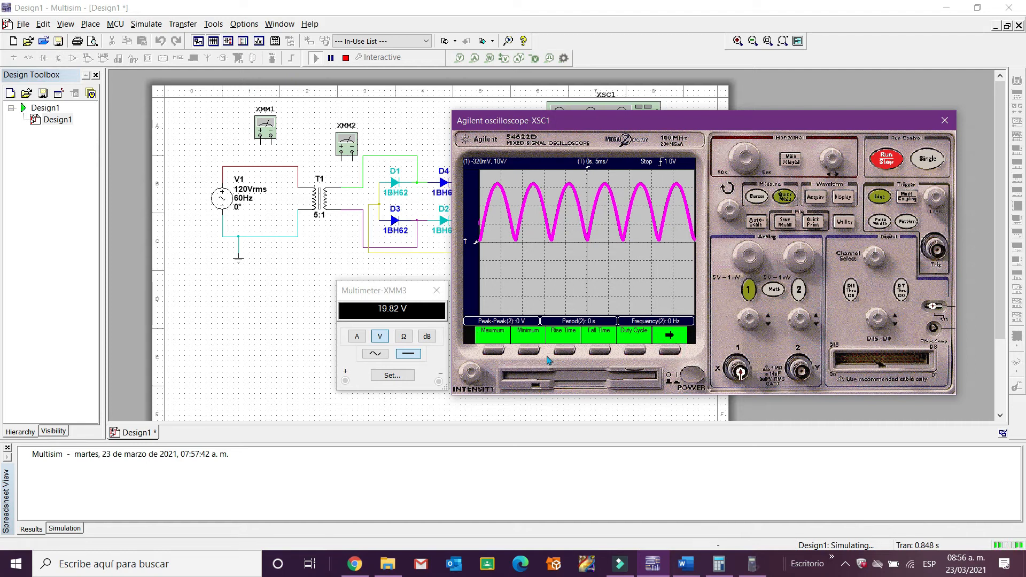
click(494, 350)
click(528, 351)
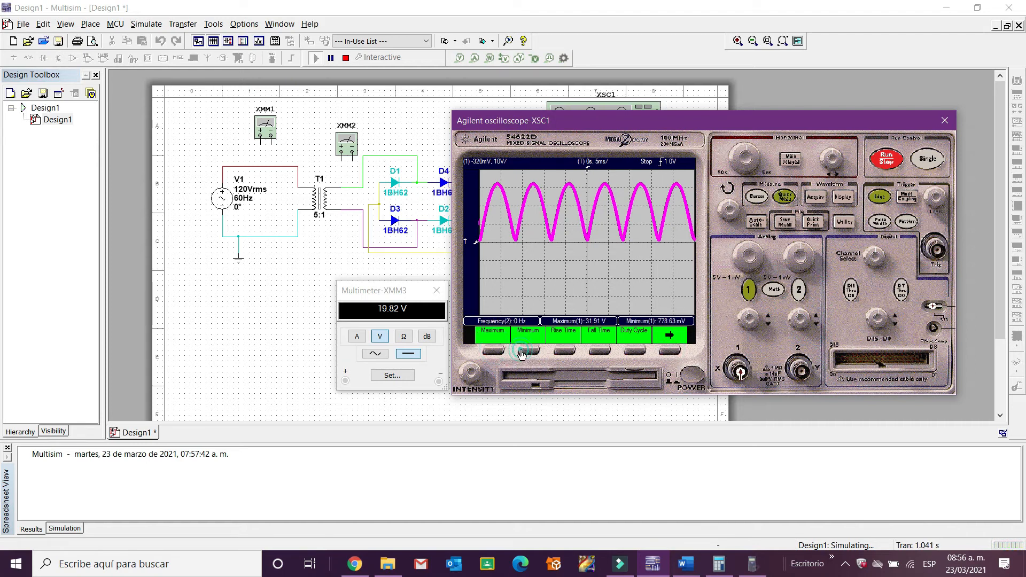
click(670, 351)
click(599, 351)
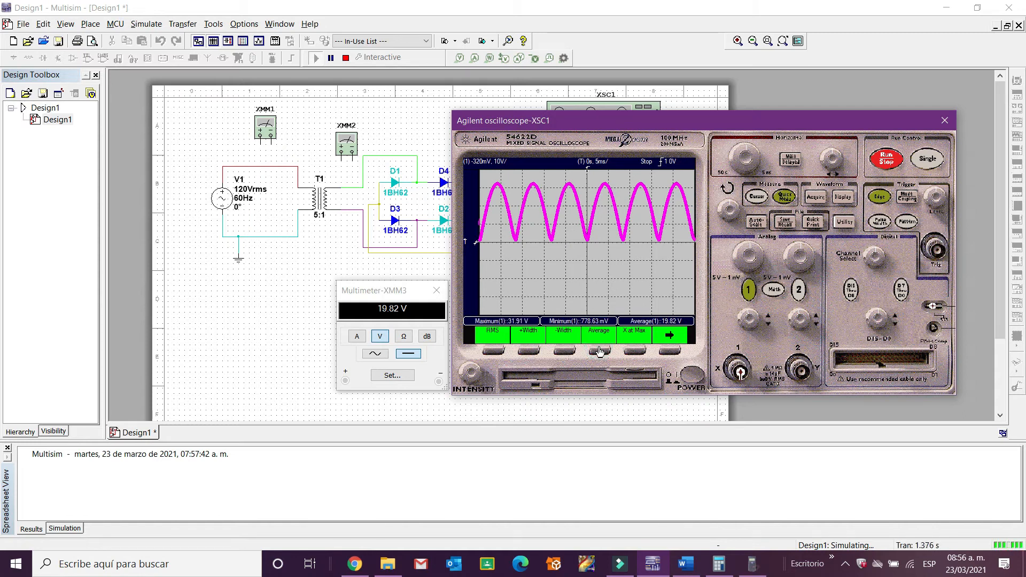
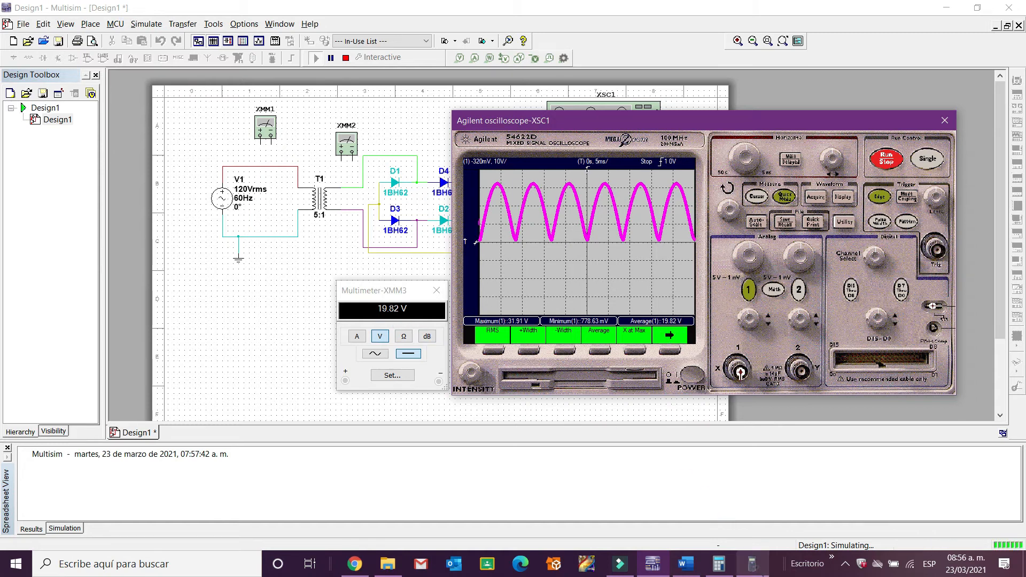
- Clear the calculator and compute 31.91 − 778.63×10⁻³ to get the ripple voltage with the 1 µF capacitor
click(753, 562)
click(156, 159)
click(92, 323)
click(33, 323)
click(63, 349)
click(93, 274)
click(34, 324)
click(151, 323)
click(32, 275)
click(34, 274)
click(63, 273)
click(63, 349)
click(93, 298)
click(92, 323)
click(92, 348)
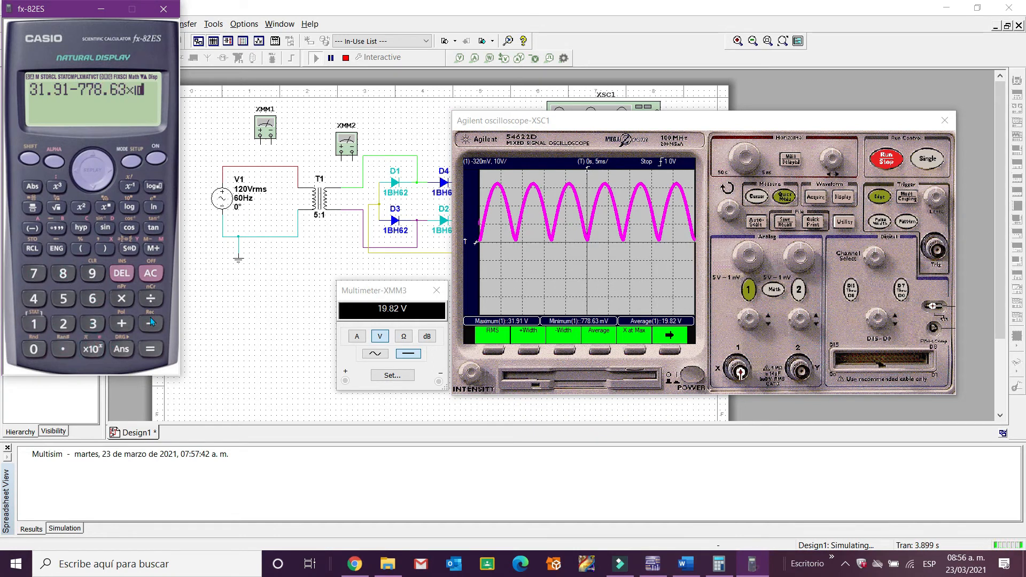
click(98, 325)
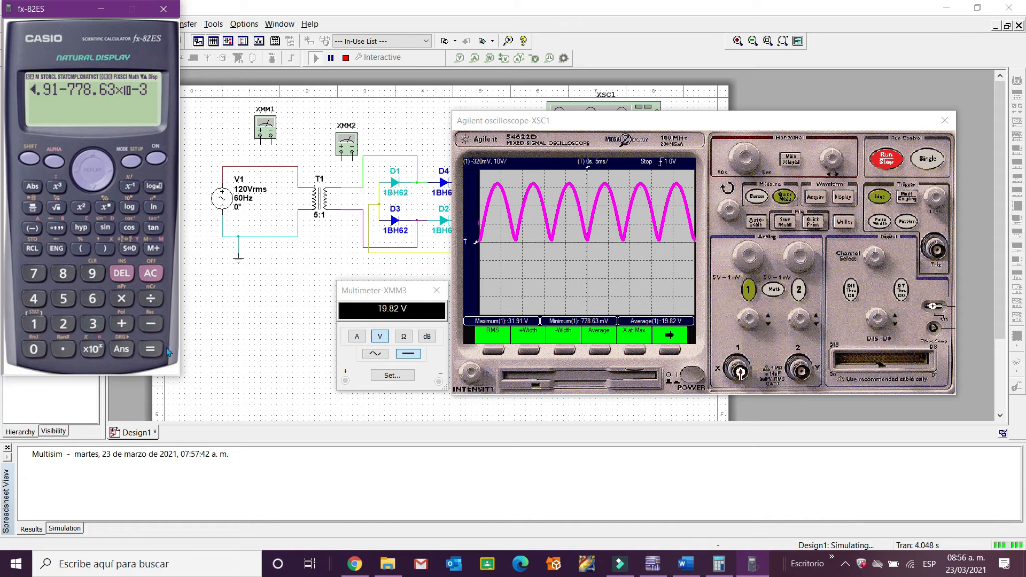
click(151, 349)
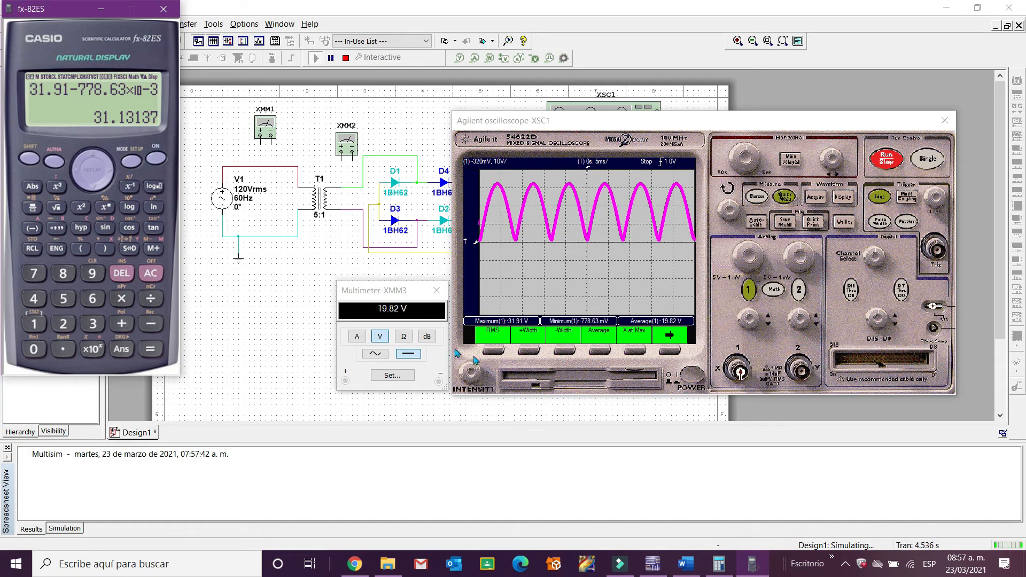
- Compare the measured voltages and calculated ripple with the Word report's 1 µF section, and read on to the 10 µF section
click(694, 570)
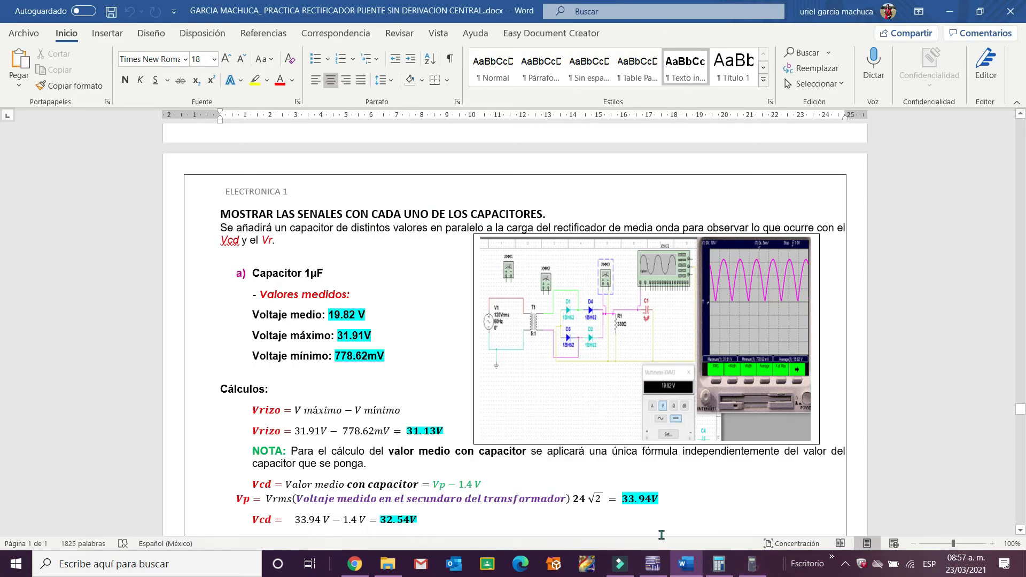
click(419, 369)
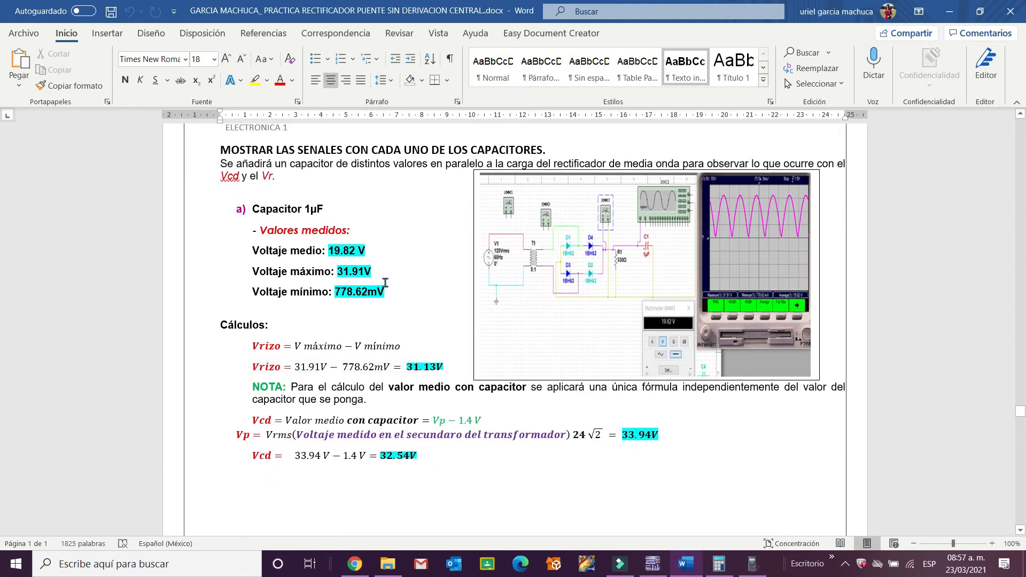
click(663, 568)
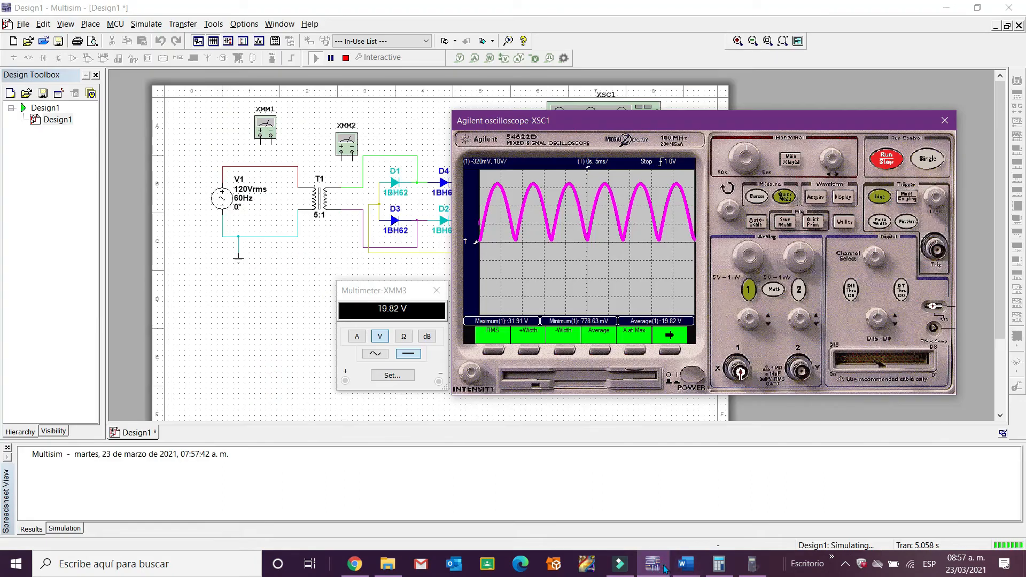
click(663, 568)
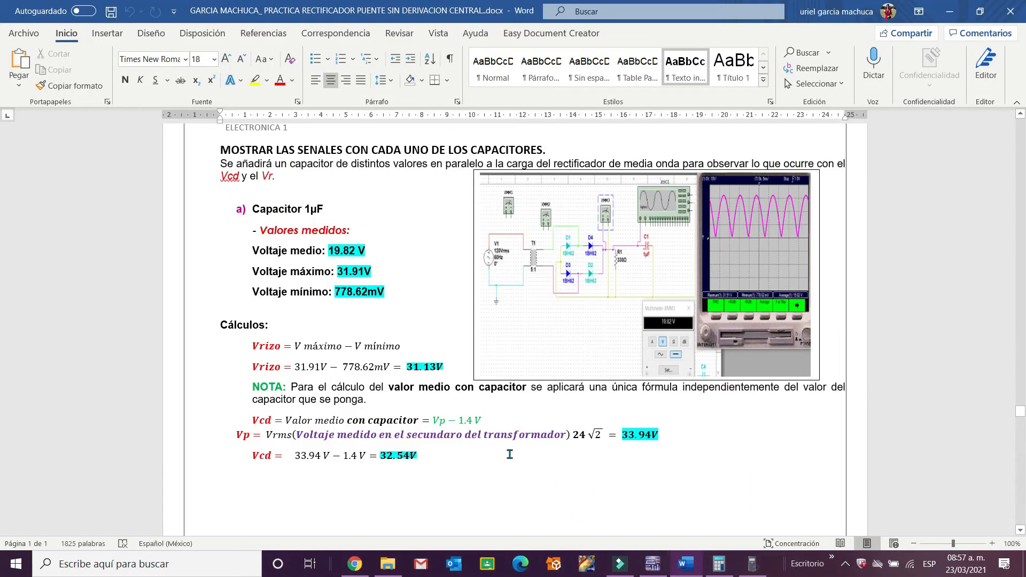
scroll(509, 455, down, 10)
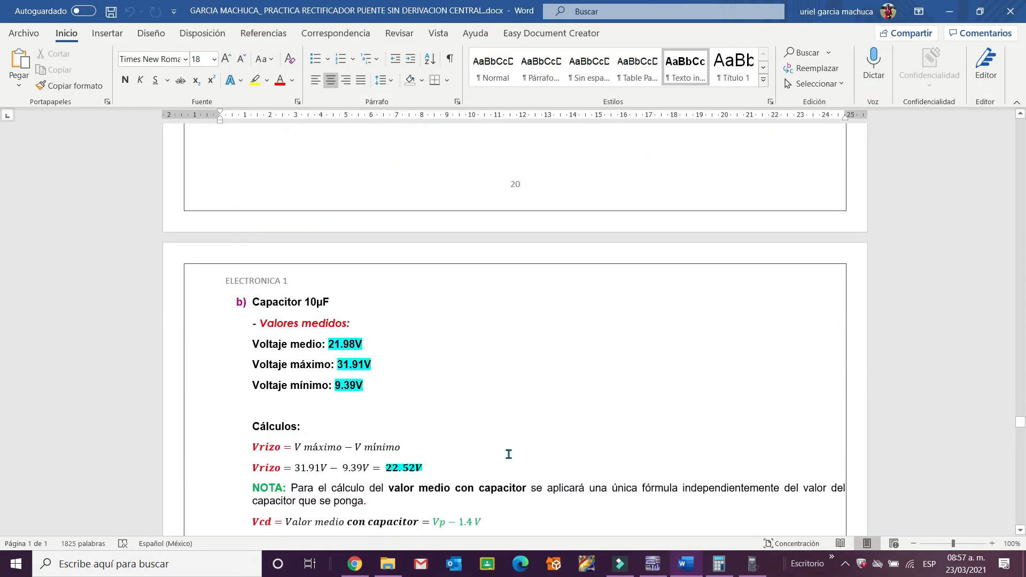
scroll(509, 454, down, 4)
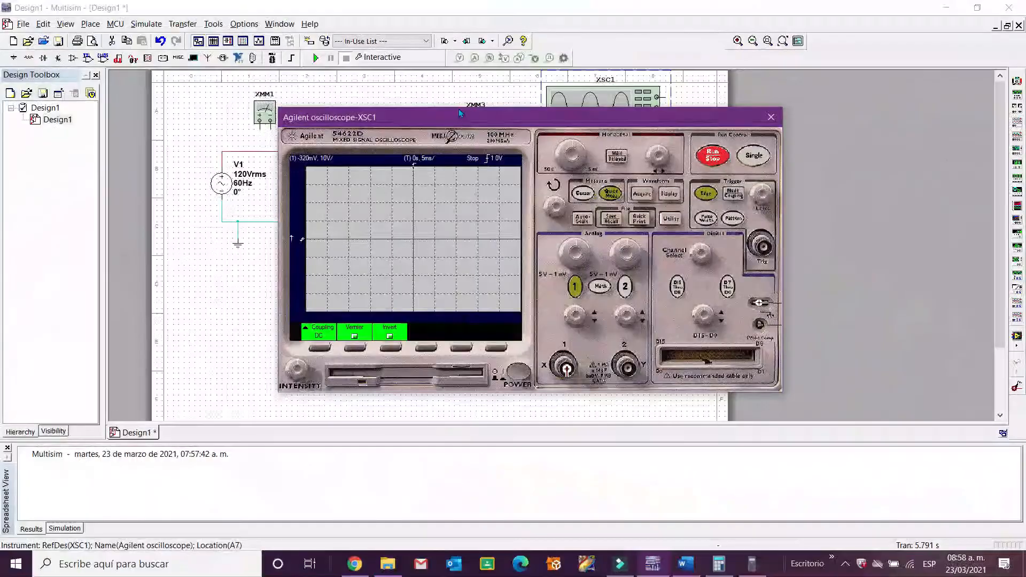
- Place the oscilloscope beside multimeter XMM3 and run the simulation with the 10 µF capacitor
drag(460, 113, 656, 125)
click(487, 125)
double_click(486, 125)
click(316, 59)
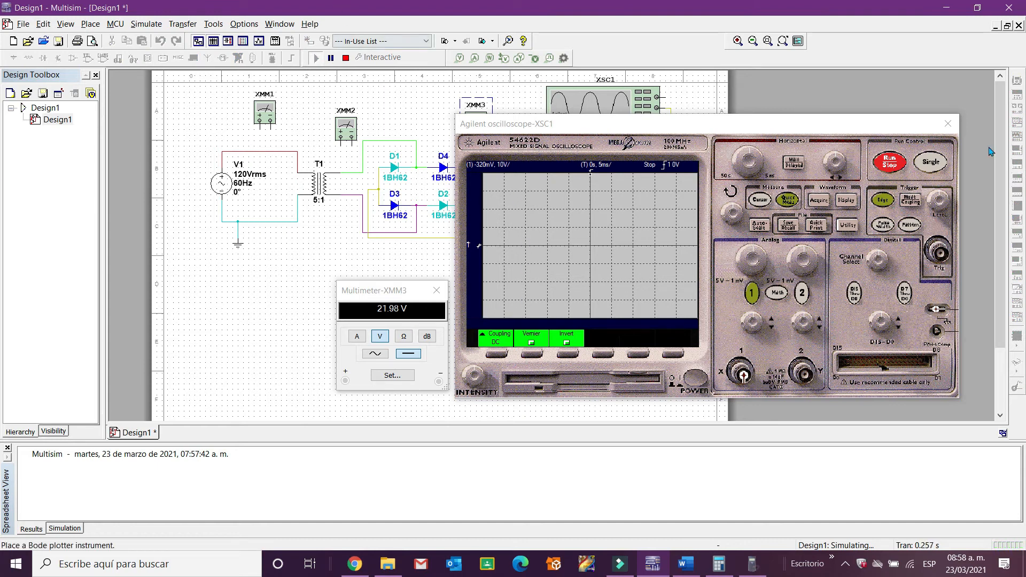
- Resume the oscilloscope acquisition, shift the channel 1 trace down to an 8.44 V position, and capture a single sweep
click(881, 168)
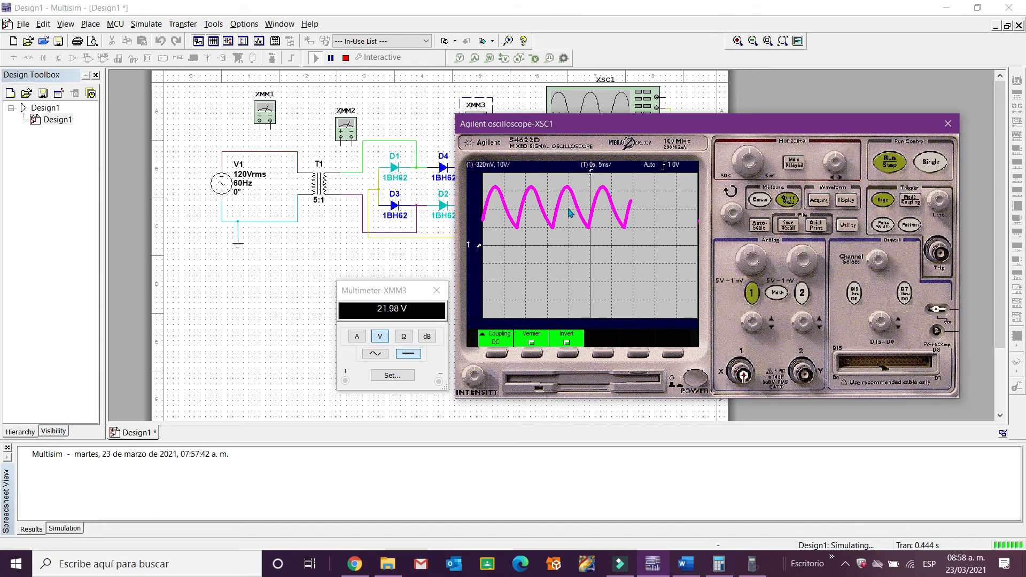
mouse_move(754, 316)
mouse_down()
mouse_move(771, 331)
mouse_move(764, 321)
mouse_move(755, 330)
mouse_move(764, 314)
mouse_move(739, 317)
mouse_move(737, 342)
mouse_up()
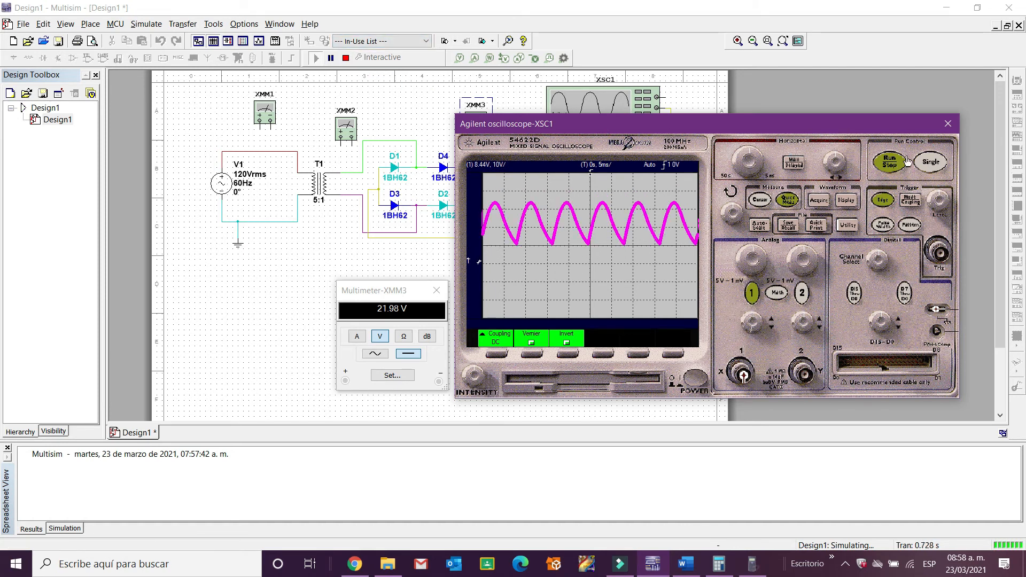
click(931, 161)
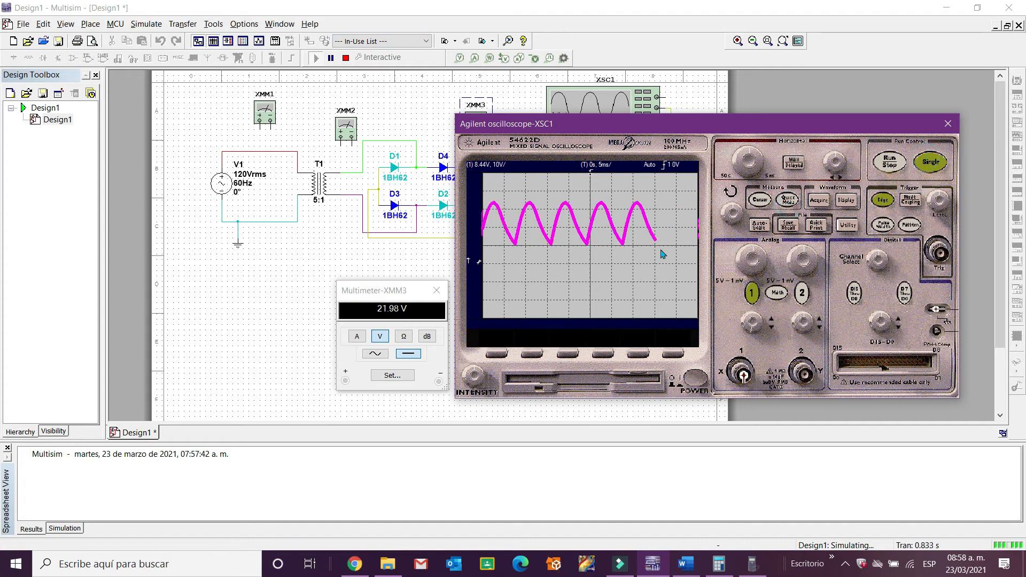
- Measure the maximum, minimum and average voltage of the 10 µF waveform, and stop the simulation
click(666, 356)
click(496, 354)
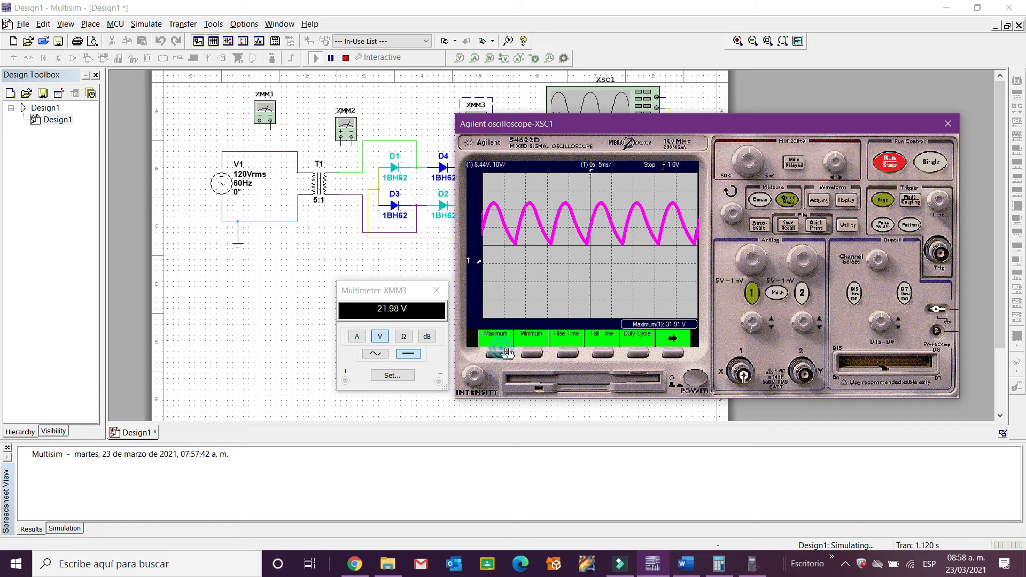
click(532, 354)
click(666, 354)
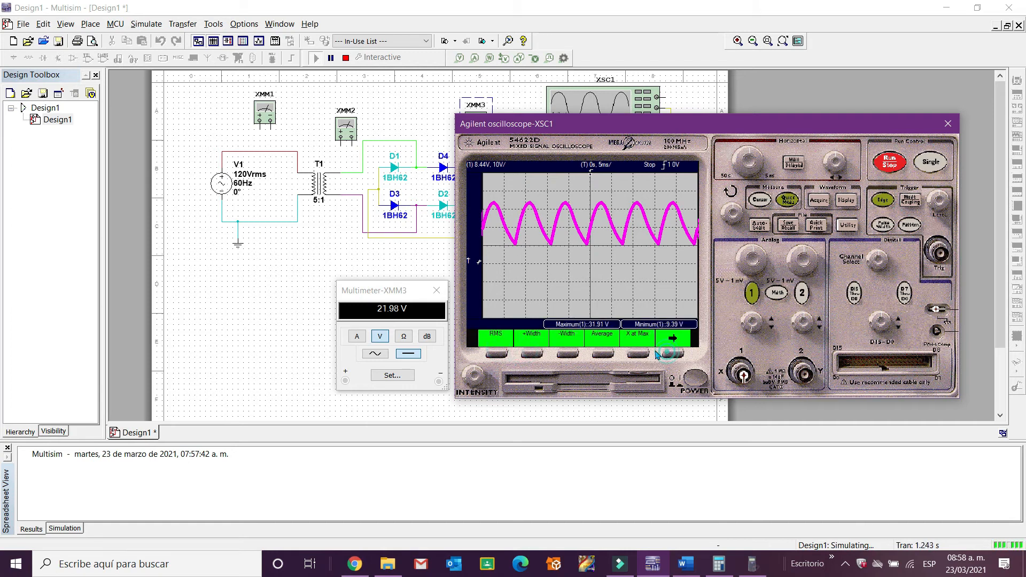
click(603, 353)
click(342, 63)
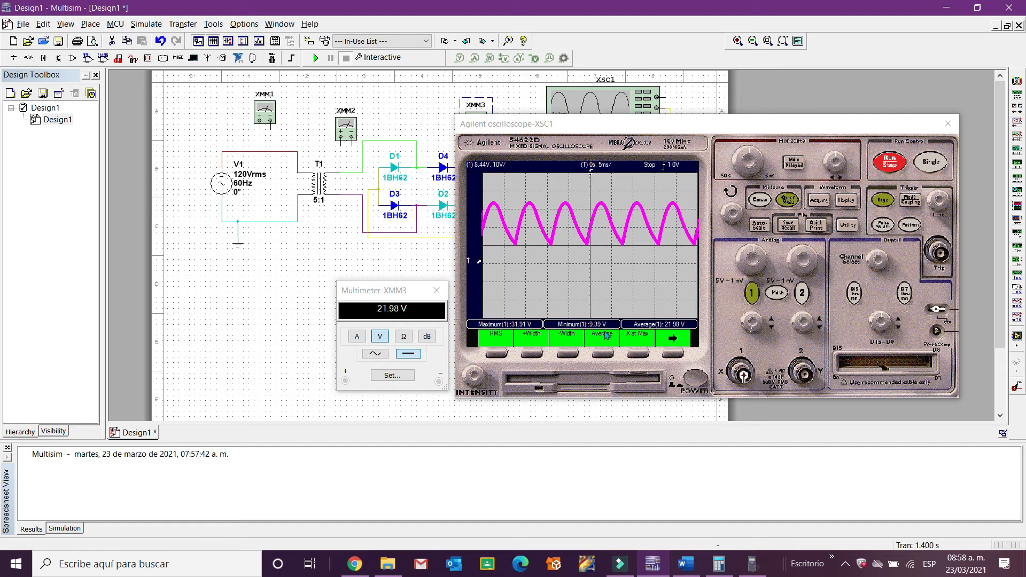
- Calculate the 10 µF ripple voltage on the fx-82ES calculator as 31.91 − 9.39
click(753, 564)
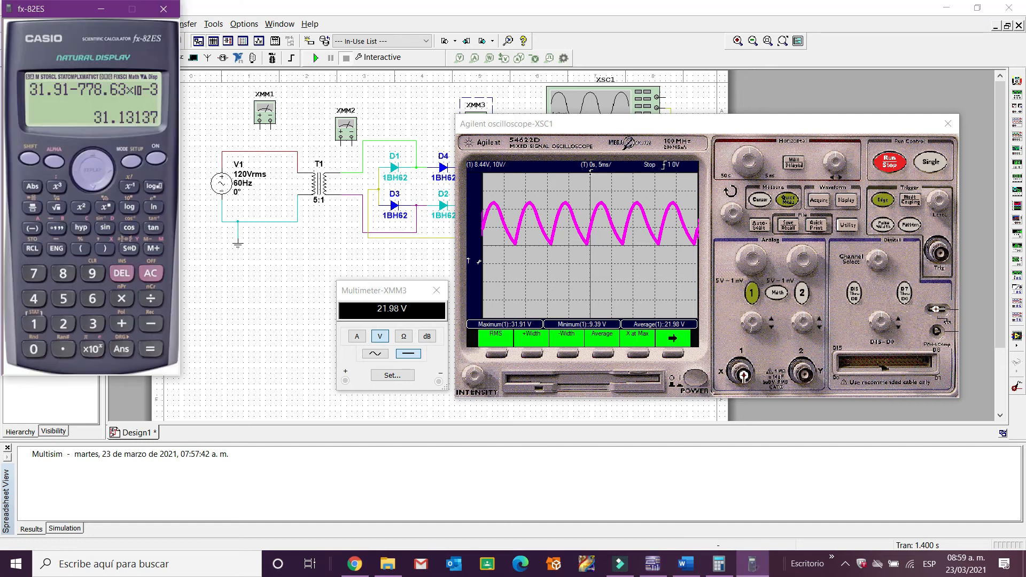
click(753, 564)
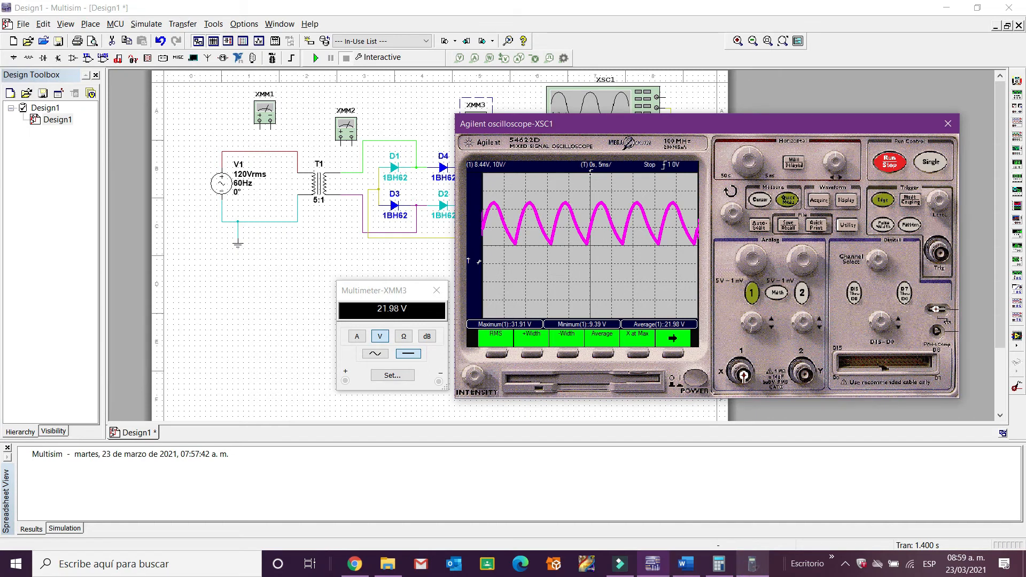
click(753, 564)
click(156, 158)
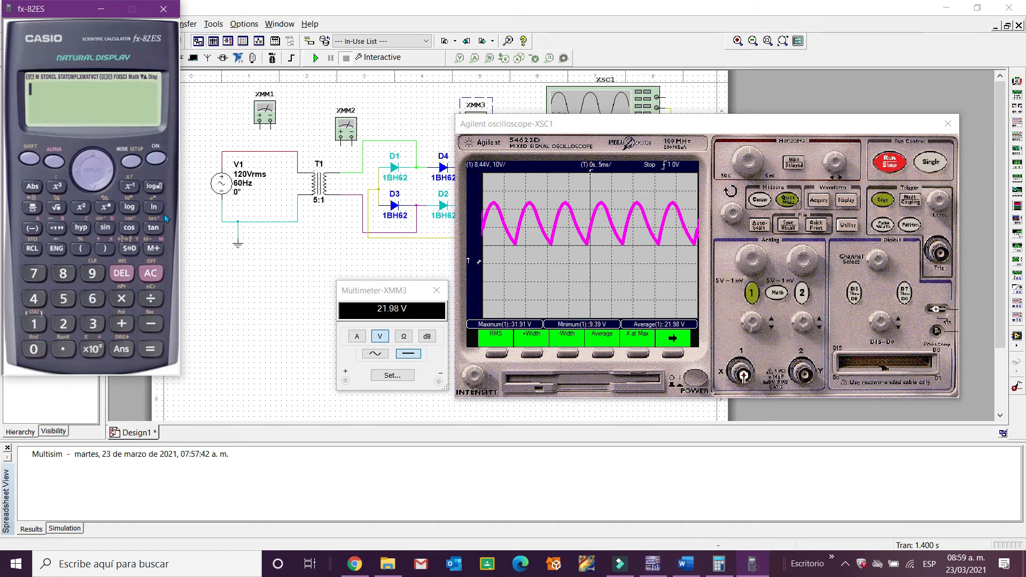
text(31.91-9.39)
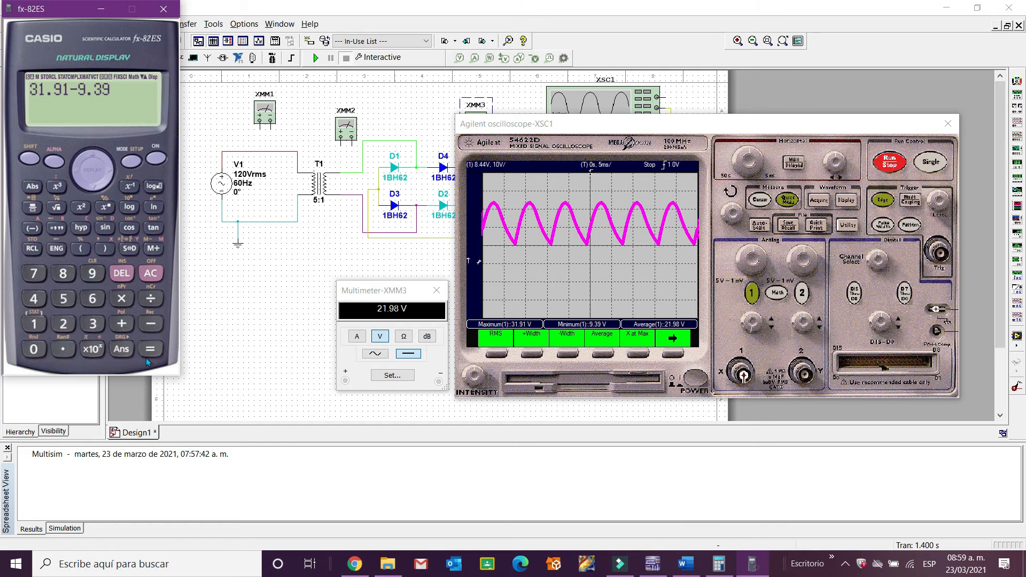
click(149, 353)
click(21, 160)
click(150, 352)
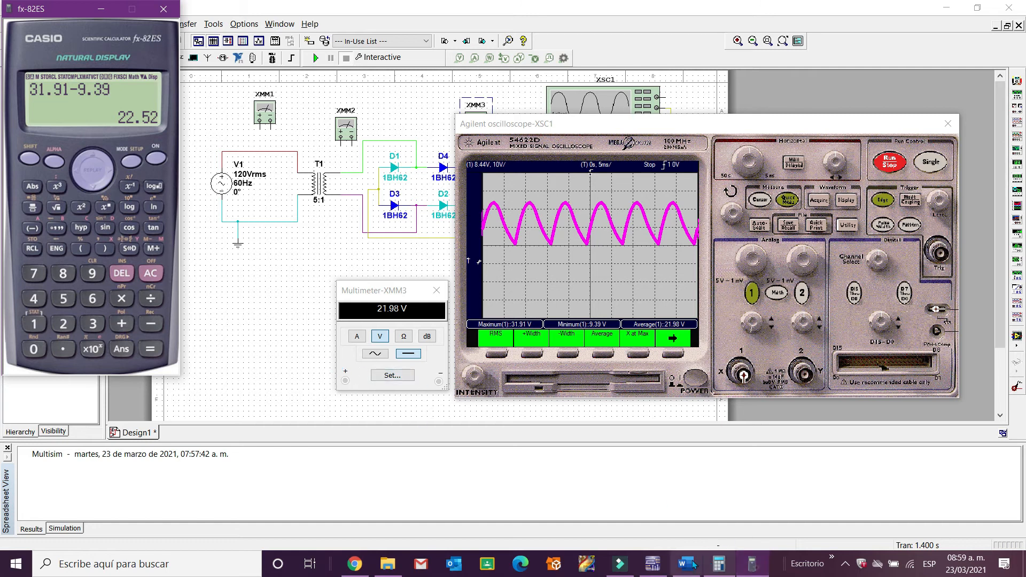
mouse_move(668, 568)
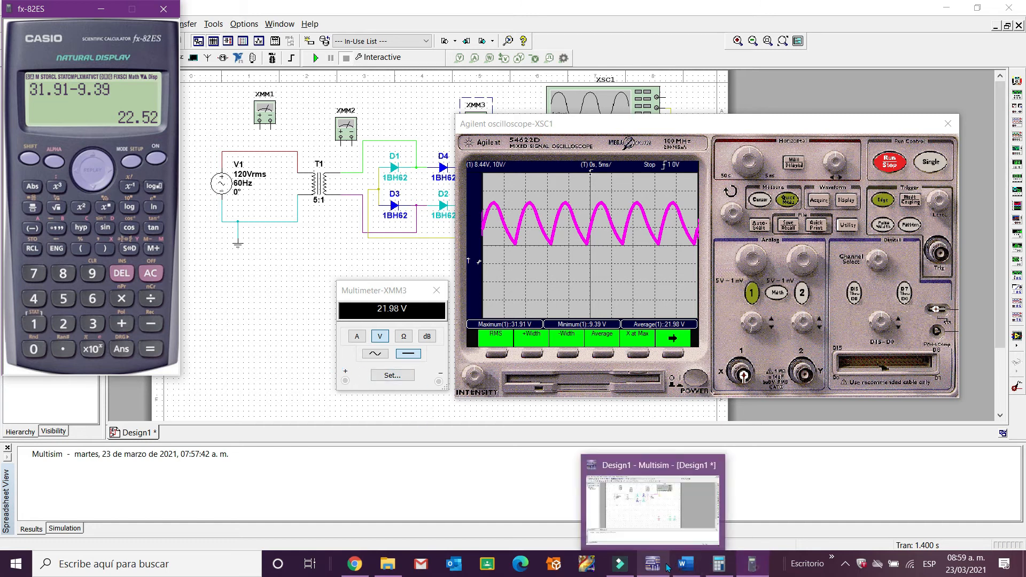
click(845, 564)
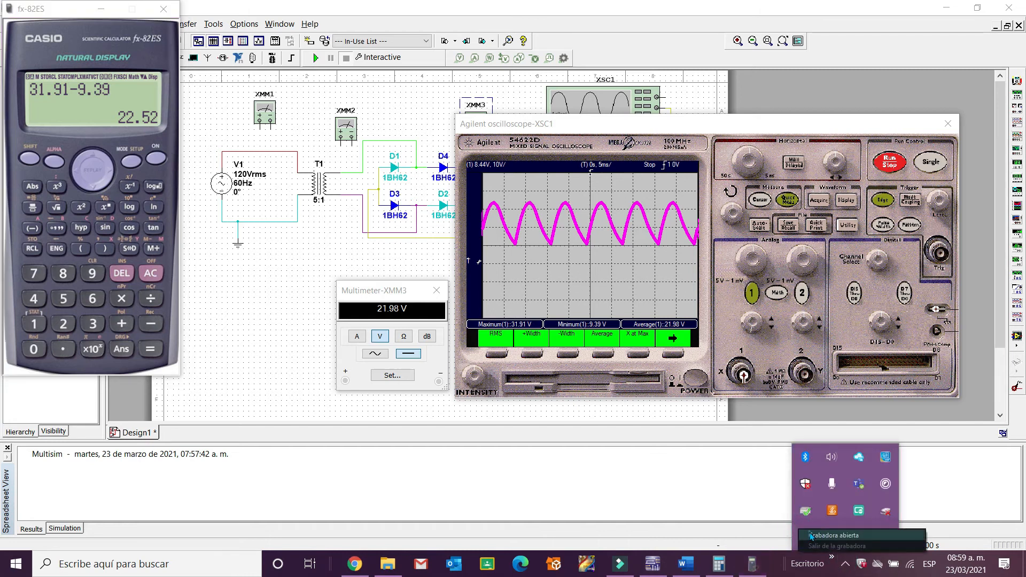
click(803, 535)
click(881, 545)
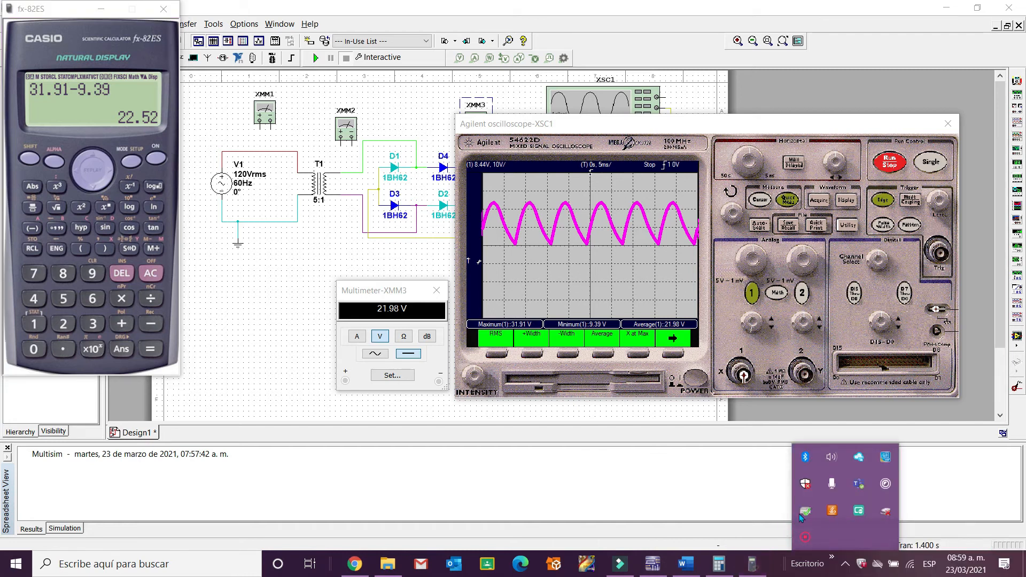
click(717, 502)
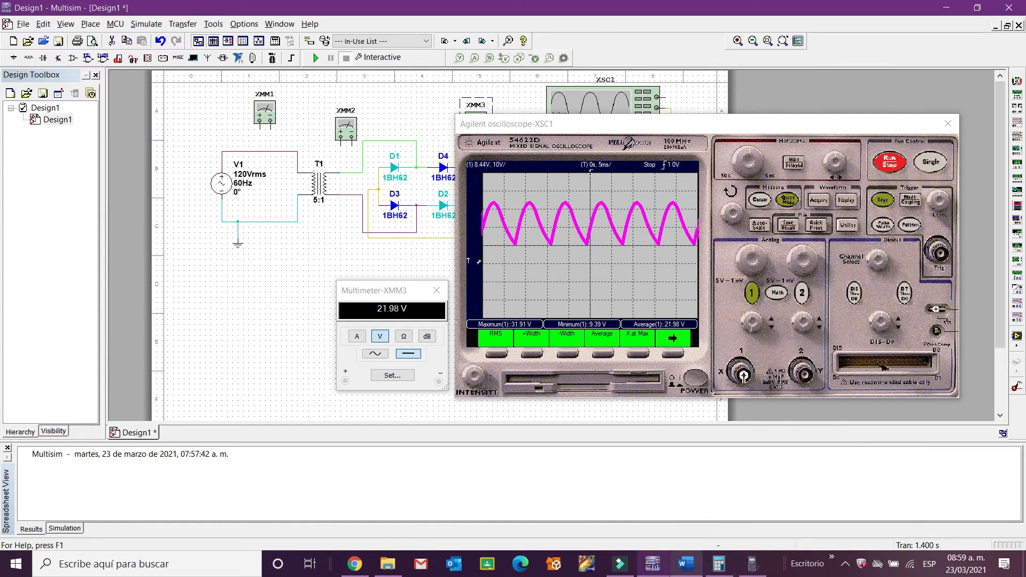
- Compare the measured voltages and calculated ripple with the Word report's 10 µF section, and read on to the 100 µF section
click(686, 568)
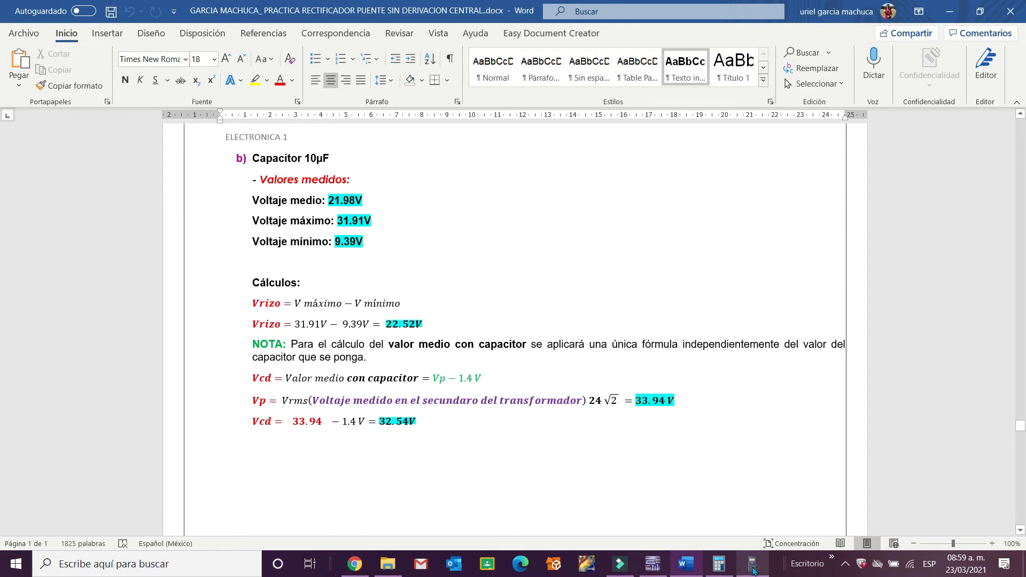
click(752, 564)
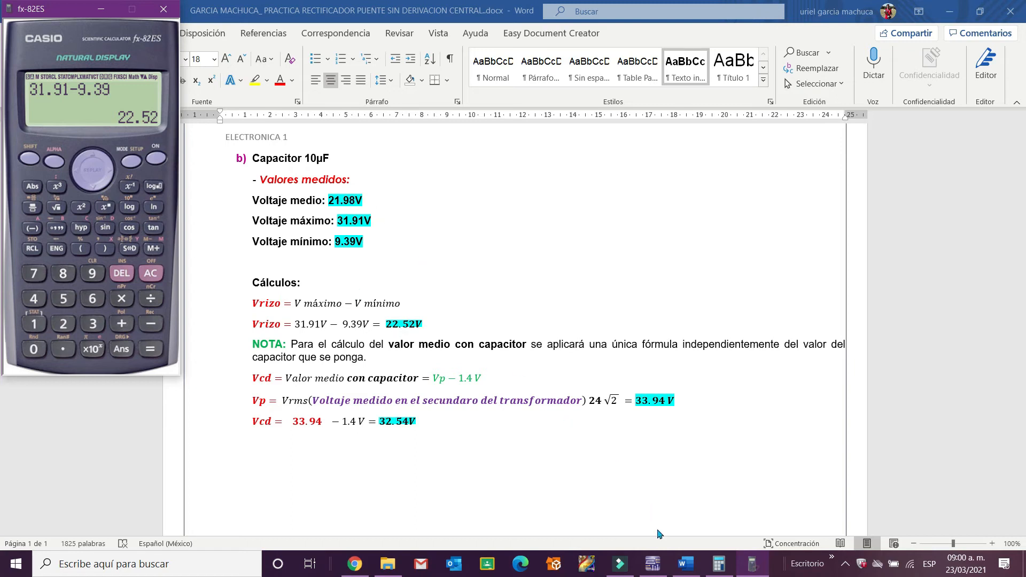
click(653, 566)
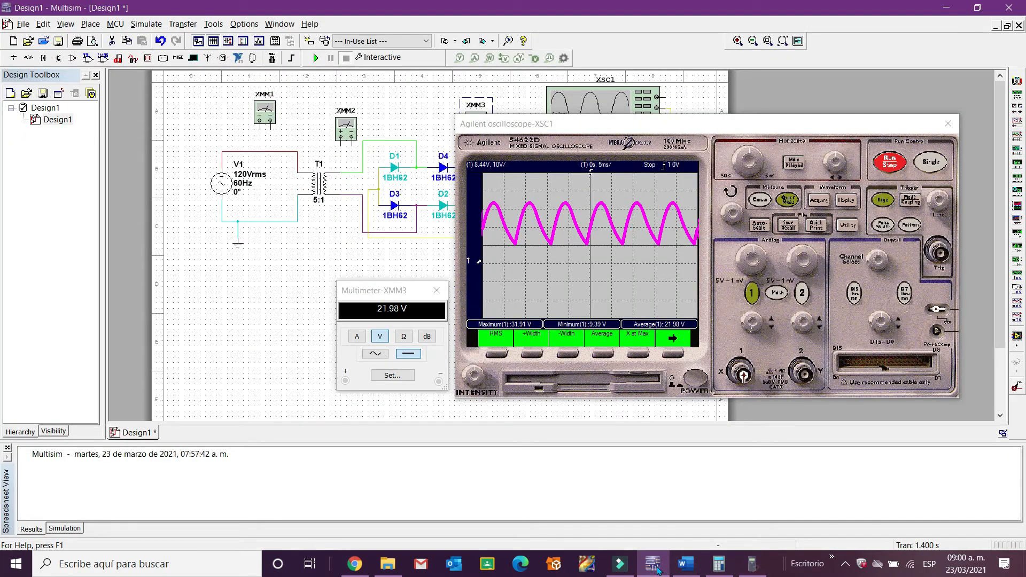
click(654, 566)
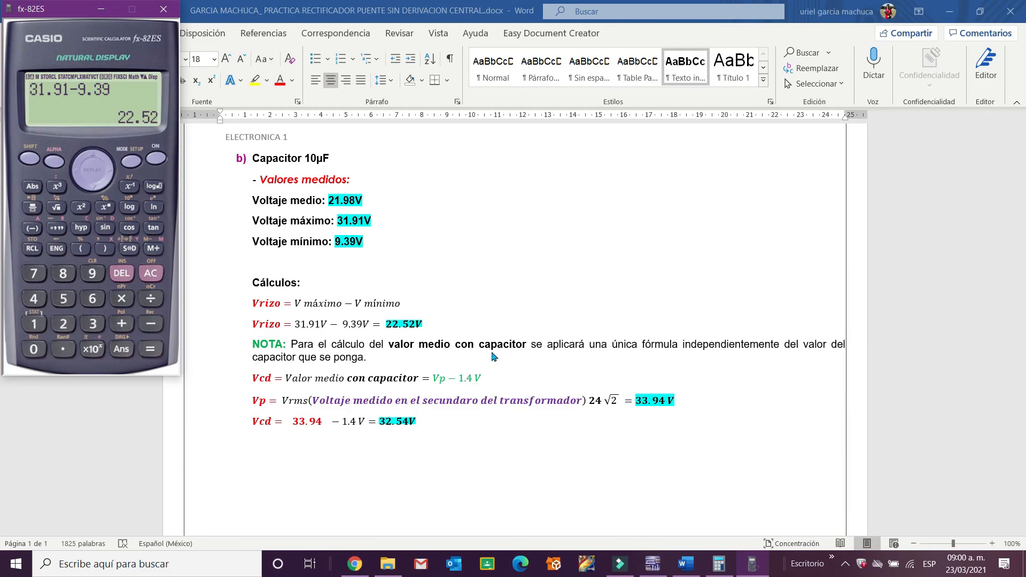
scroll(493, 357, down, 3)
scroll(493, 357, down, 8)
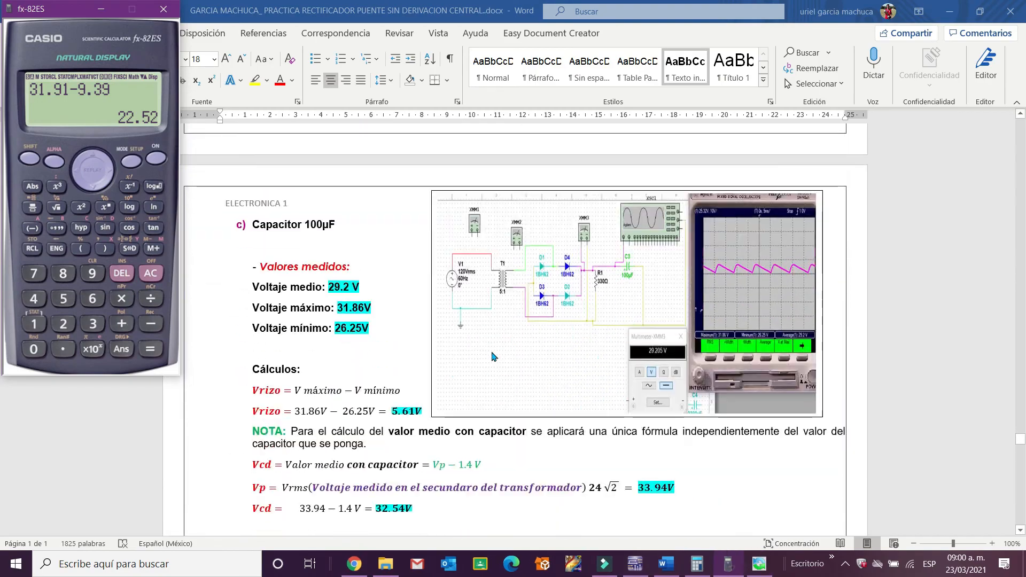
- Back in Multisim, open the oscilloscope and multimeter XMM3, resume the acquisition, and run the simulation with the 100 µF capacitor
click(636, 564)
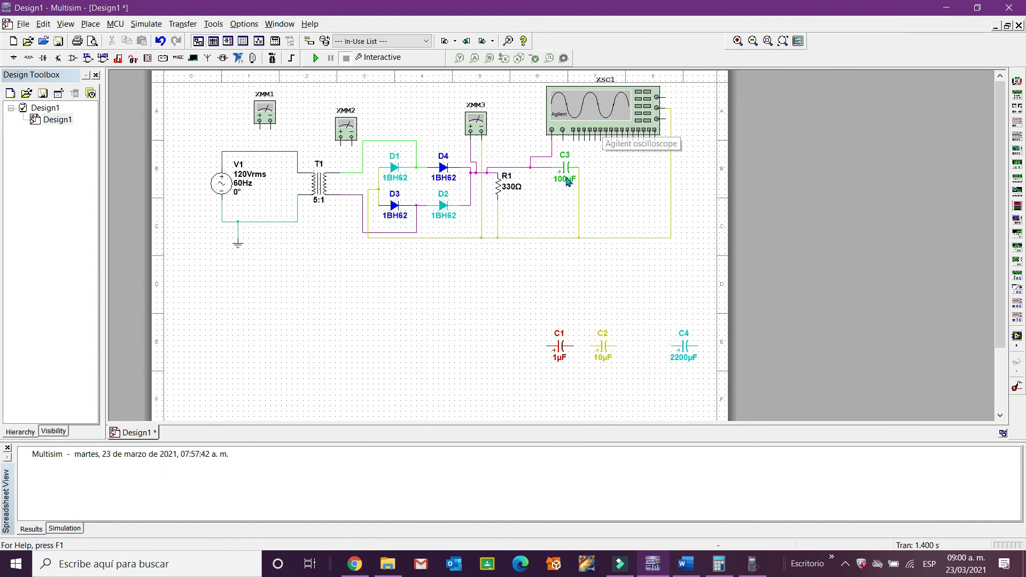
double_click(602, 127)
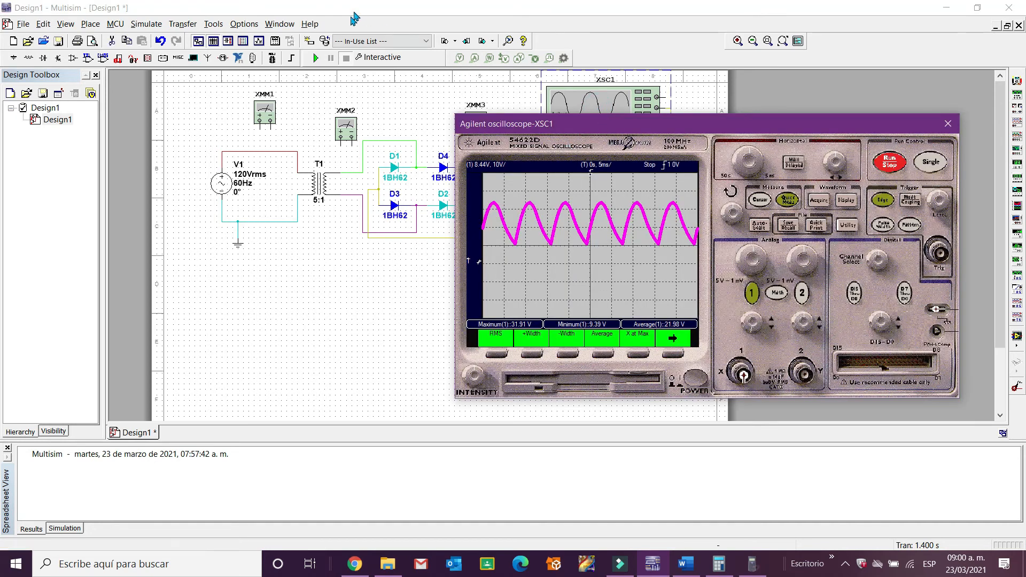
double_click(481, 112)
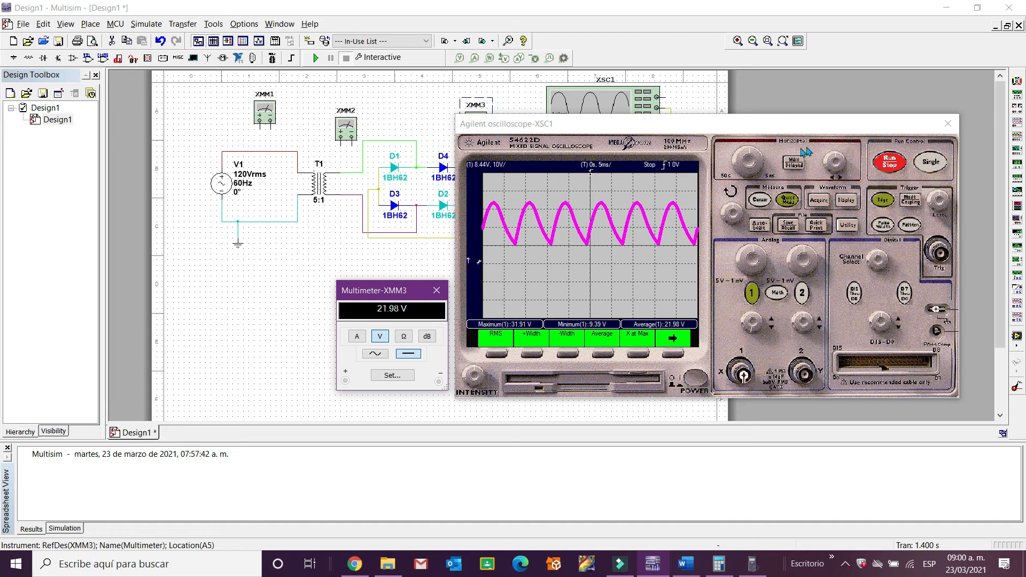
click(895, 155)
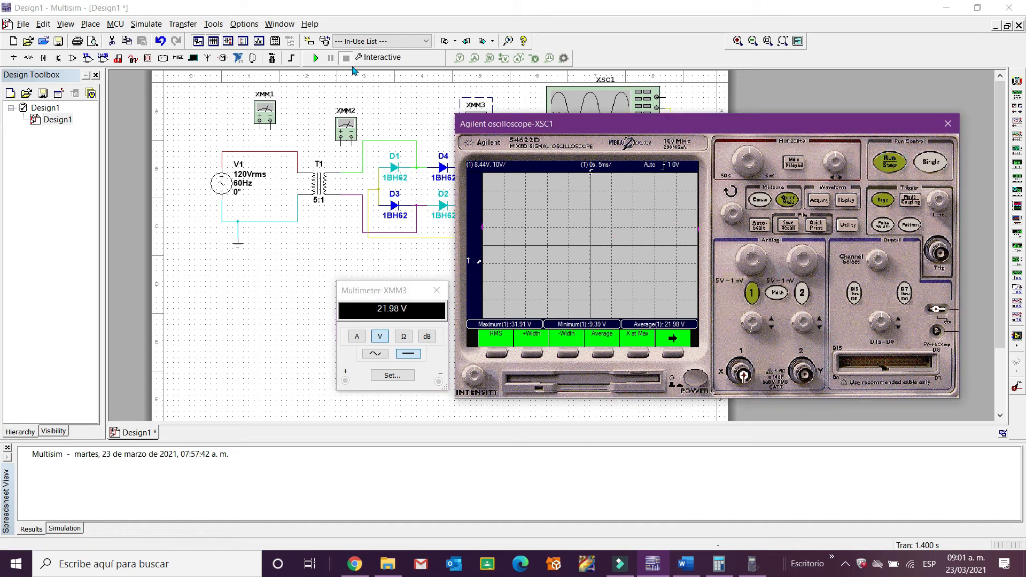
click(316, 57)
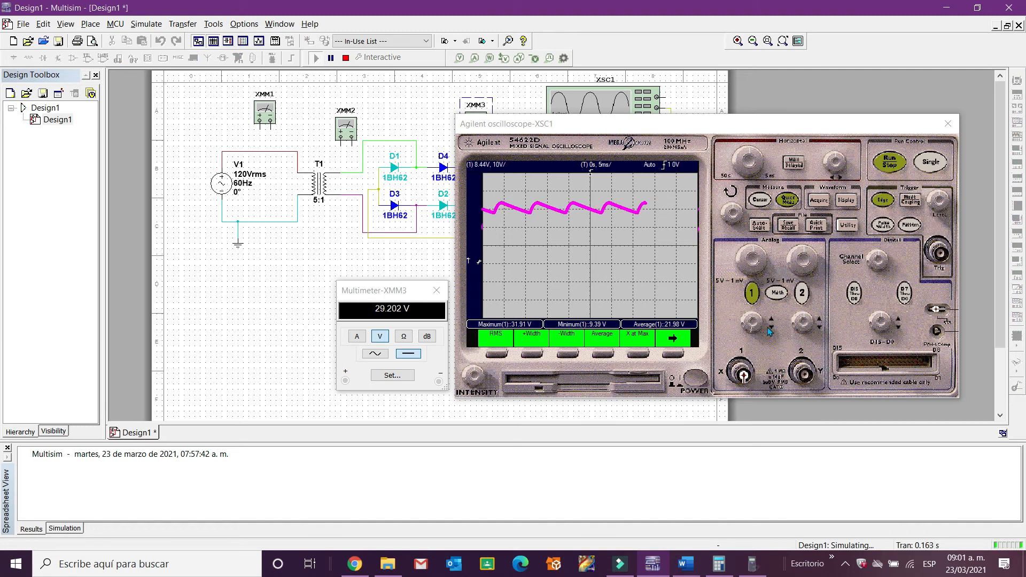
- Shift the channel 1 trace down to a 26.56 V position, capture a single sweep, and stop the simulation
click(751, 321)
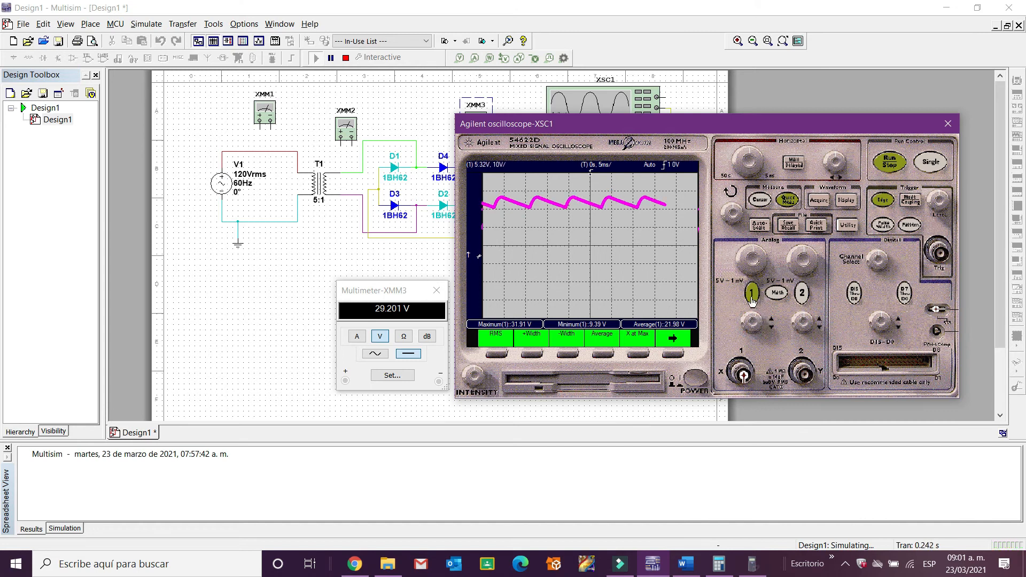
click(742, 328)
mouse_move(742, 328)
mouse_down()
mouse_move(775, 346)
mouse_move(748, 322)
mouse_move(747, 333)
mouse_up()
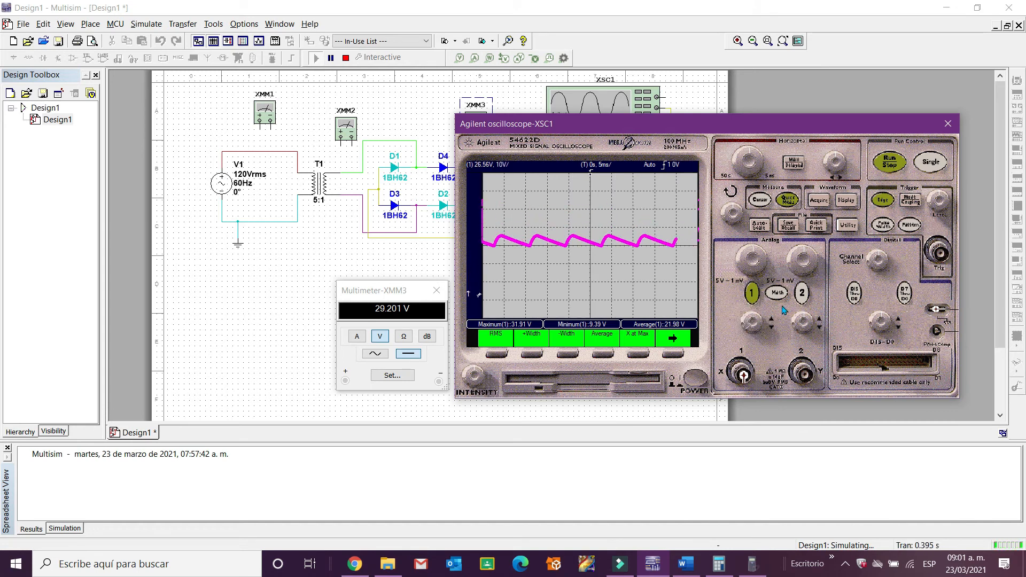
click(931, 163)
click(789, 199)
click(346, 58)
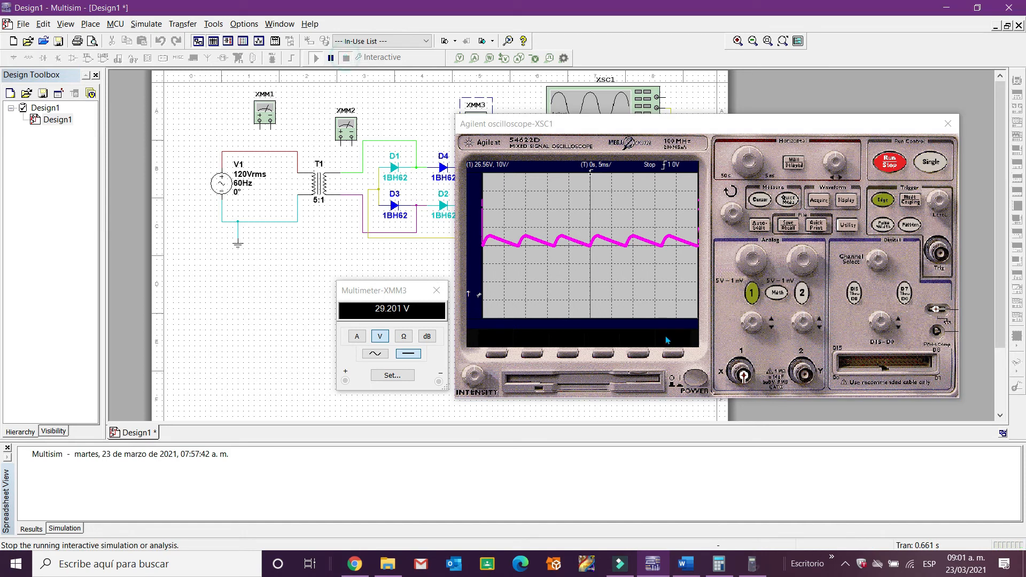
- Measure the maximum, minimum and average voltage of the captured 100 µF waveform on the oscilloscope
click(789, 201)
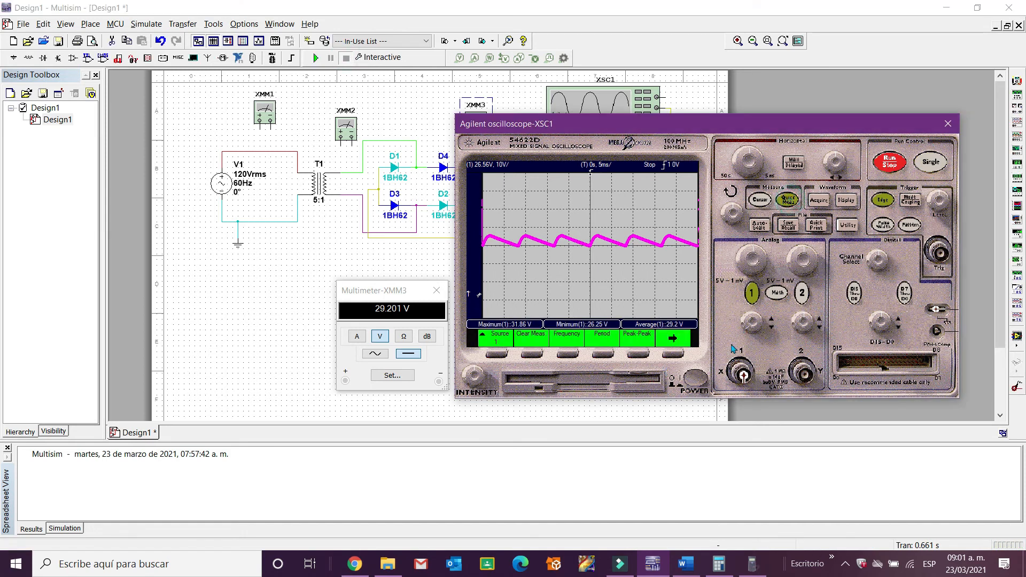
click(674, 355)
click(506, 356)
click(532, 355)
click(673, 356)
click(601, 355)
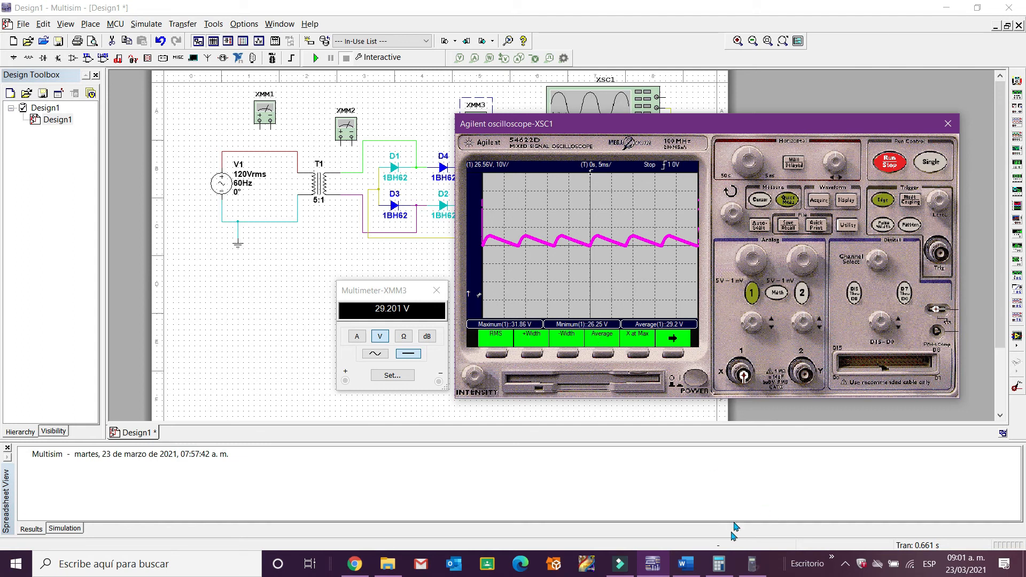
- Calculate the 100 µF ripple voltage on the fx-82ES calculator as 31.86 − 26.25
click(752, 564)
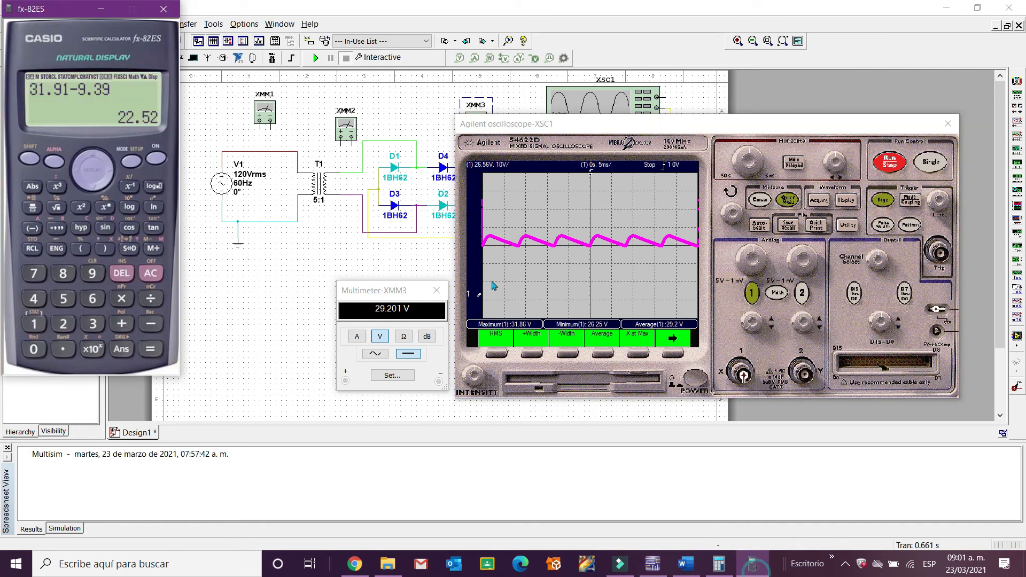
click(156, 157)
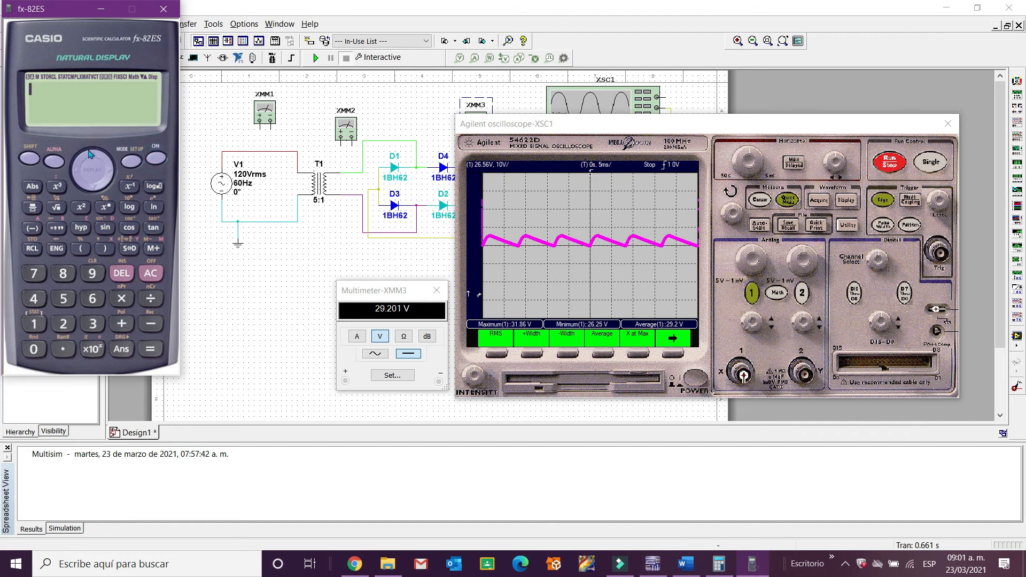
click(91, 324)
click(33, 323)
click(63, 349)
click(61, 274)
click(92, 298)
click(152, 325)
click(63, 324)
click(92, 298)
click(63, 349)
click(63, 324)
click(63, 299)
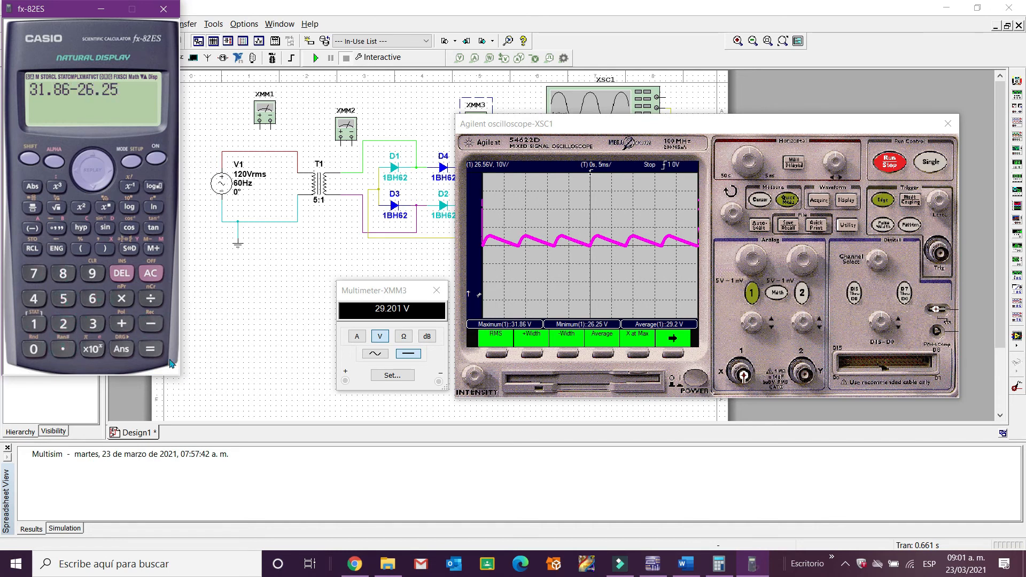
click(149, 350)
click(152, 349)
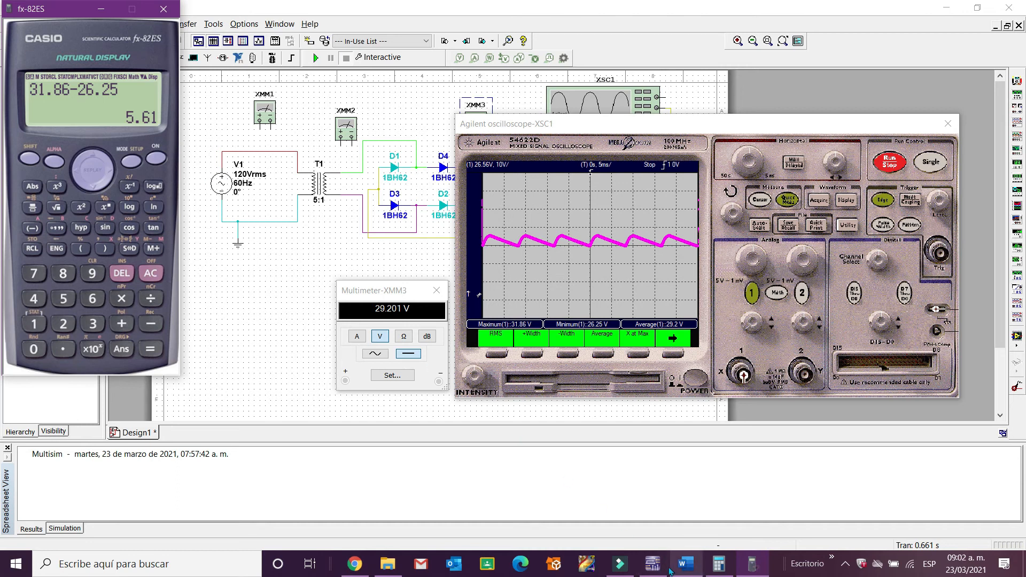
- Compare the measured voltages and calculated ripple with the Word report's 100 µF section
mouse_move(669, 566)
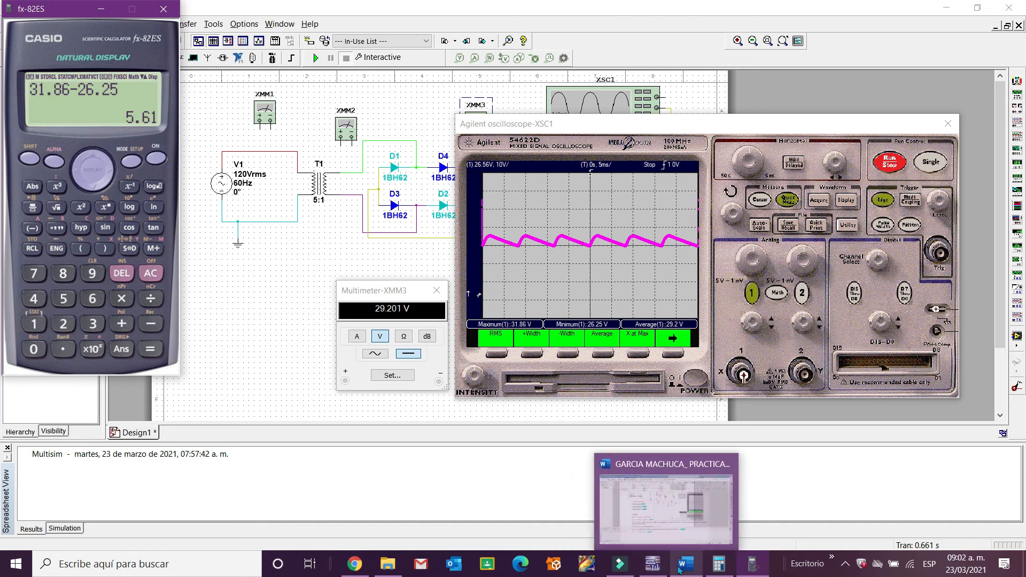
click(681, 566)
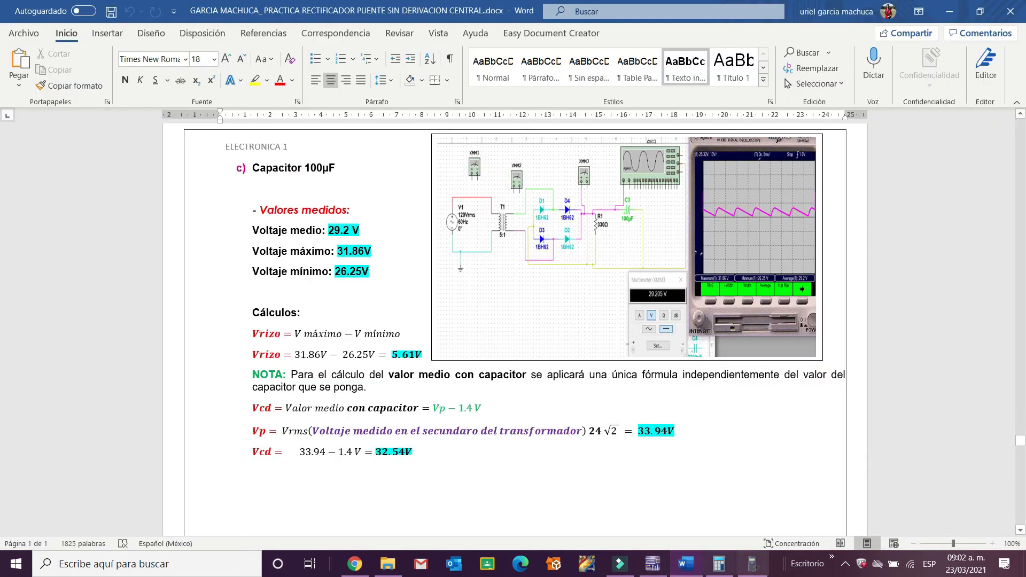
click(763, 568)
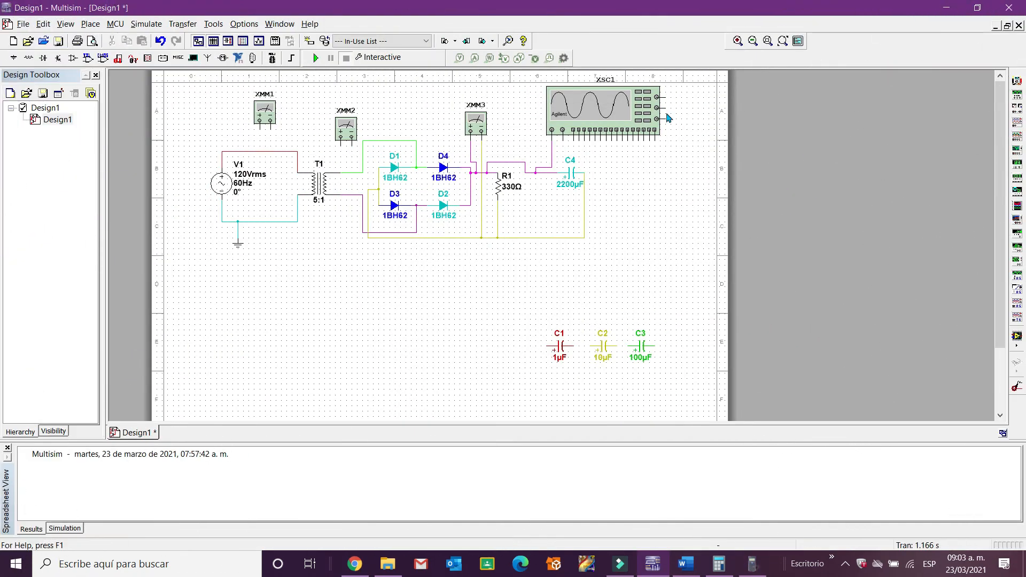
- Wire the oscilloscope's ground terminal to the corner of the return line below the 2200 µF capacitor C4
click(663, 108)
click(583, 235)
click(583, 236)
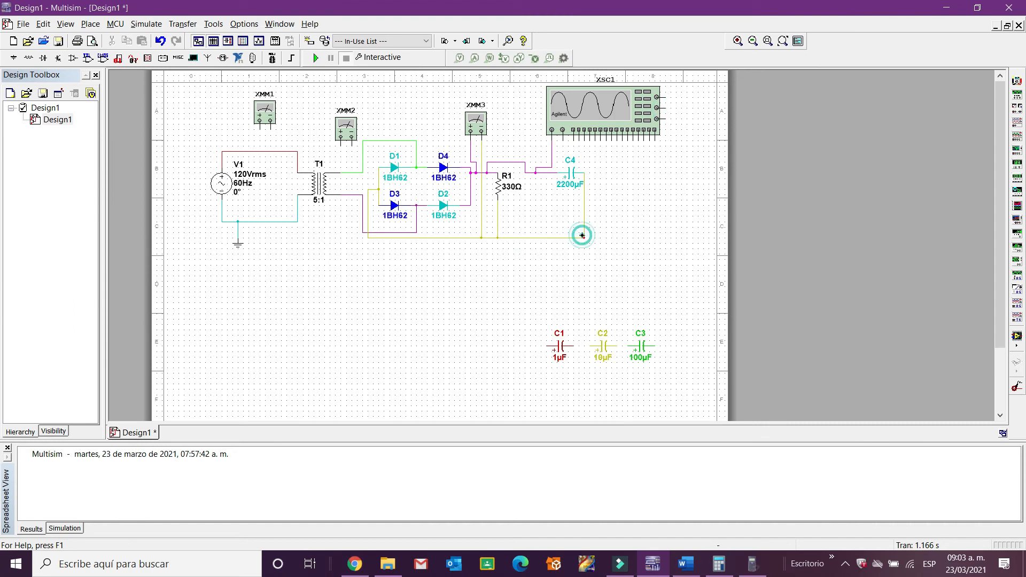
- Open the oscilloscope and multimeter XMM3, and run the simulation with the 2200 µF capacitor
double_click(626, 123)
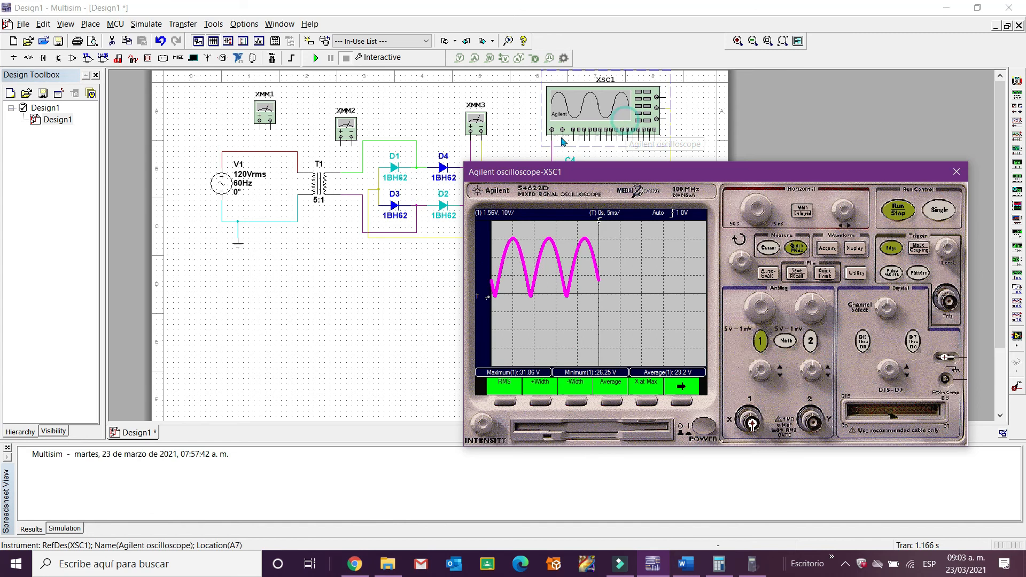
double_click(477, 124)
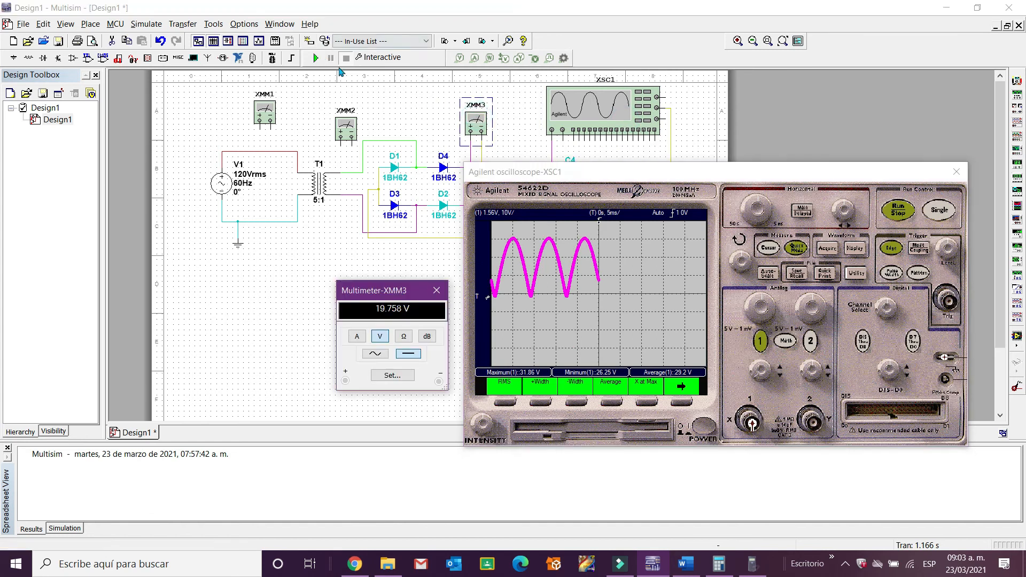
click(315, 58)
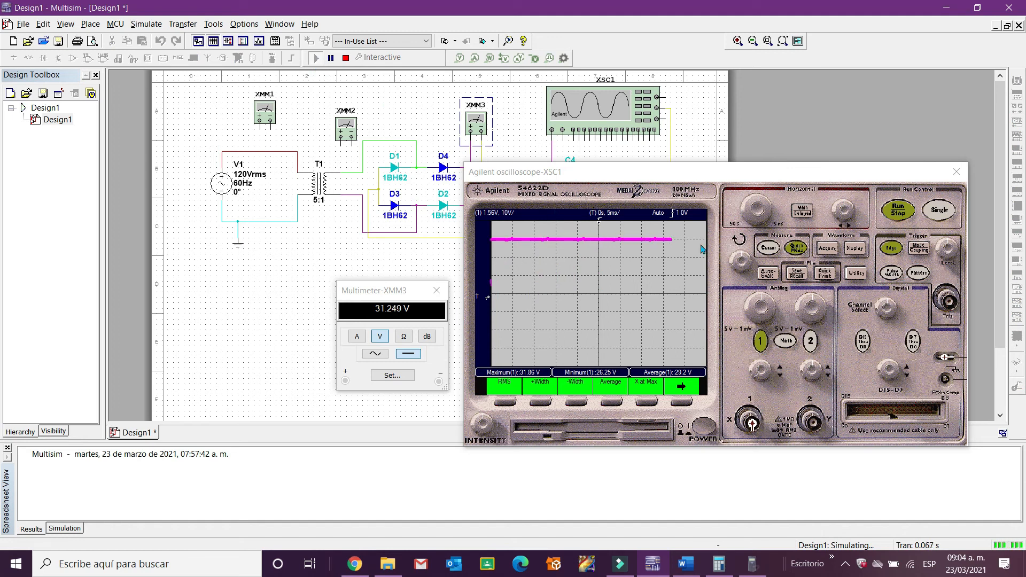
- Lower the channel 1 trace to mid-screen and quick-measure the maximum, minimum and average voltages on a single capture
mouse_move(763, 375)
mouse_down()
mouse_move(775, 387)
mouse_move(752, 372)
mouse_move(764, 387)
mouse_move(770, 367)
mouse_move(748, 357)
mouse_move(748, 374)
mouse_move(775, 385)
mouse_move(766, 390)
mouse_move(746, 381)
mouse_move(769, 384)
mouse_move(765, 367)
mouse_up()
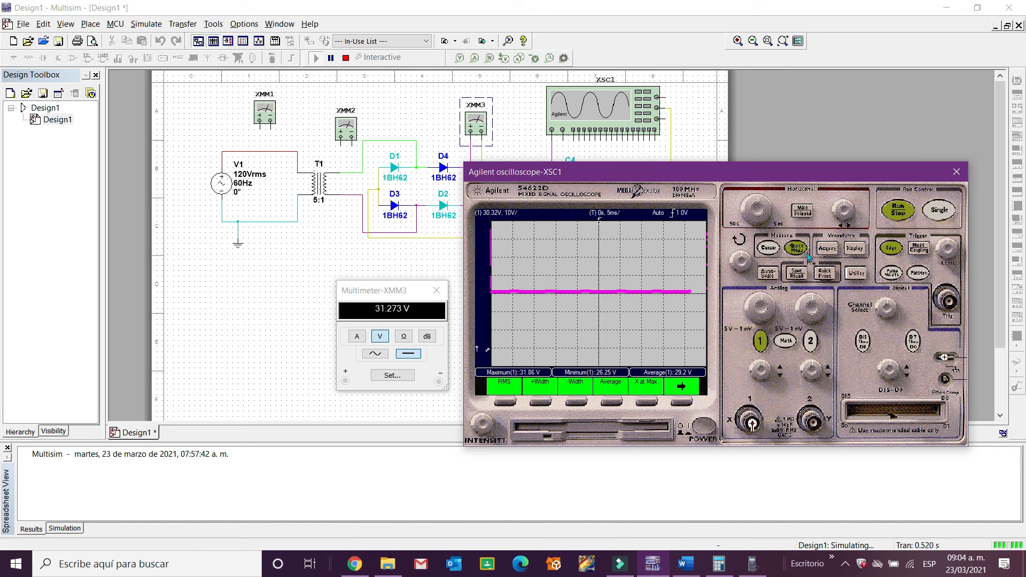
click(937, 210)
click(795, 251)
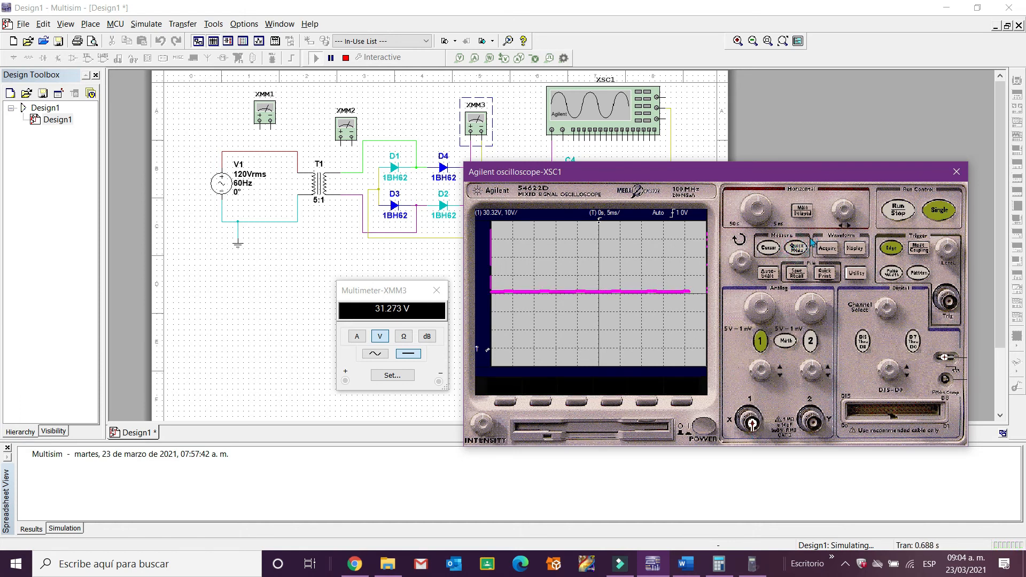
click(685, 401)
click(507, 406)
click(539, 404)
click(681, 402)
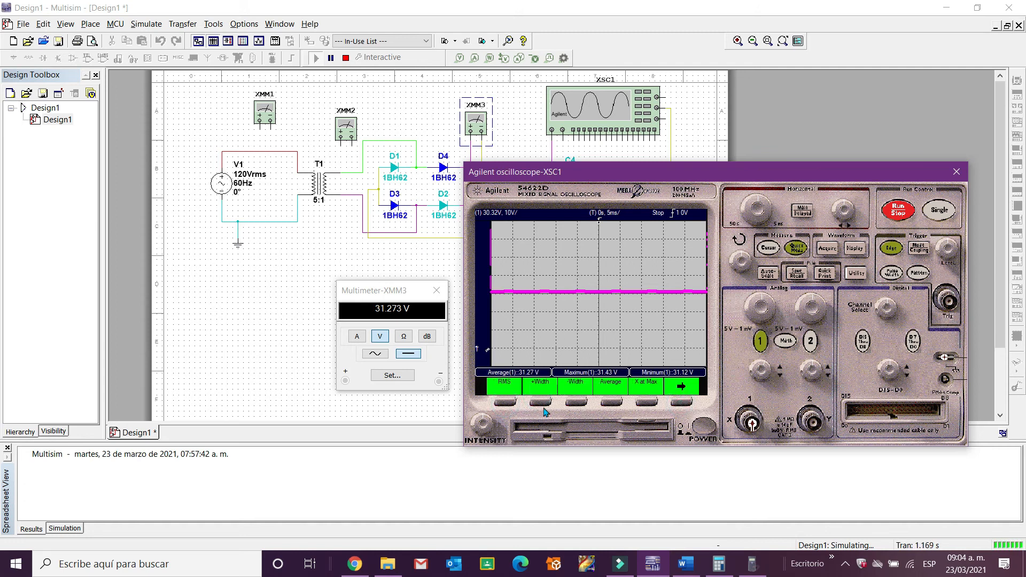
click(612, 403)
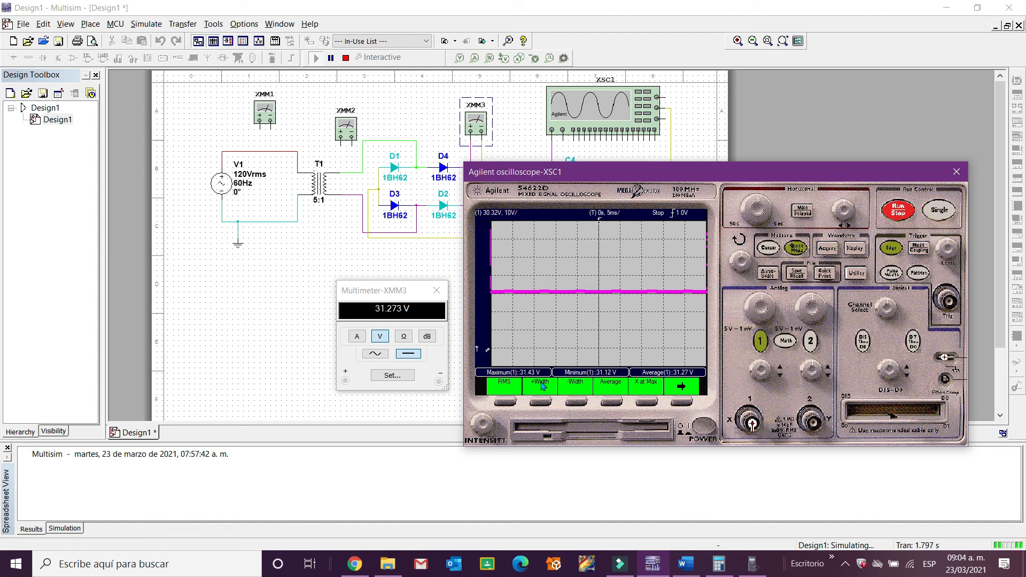
- Calculate the 2200 µF ripple voltage on the fx-82ES calculator as 31.43 − 31.12, displayed as a decimal
click(753, 564)
click(157, 158)
click(92, 325)
click(34, 324)
click(62, 349)
click(33, 299)
click(92, 324)
click(151, 324)
click(92, 324)
click(34, 324)
click(62, 350)
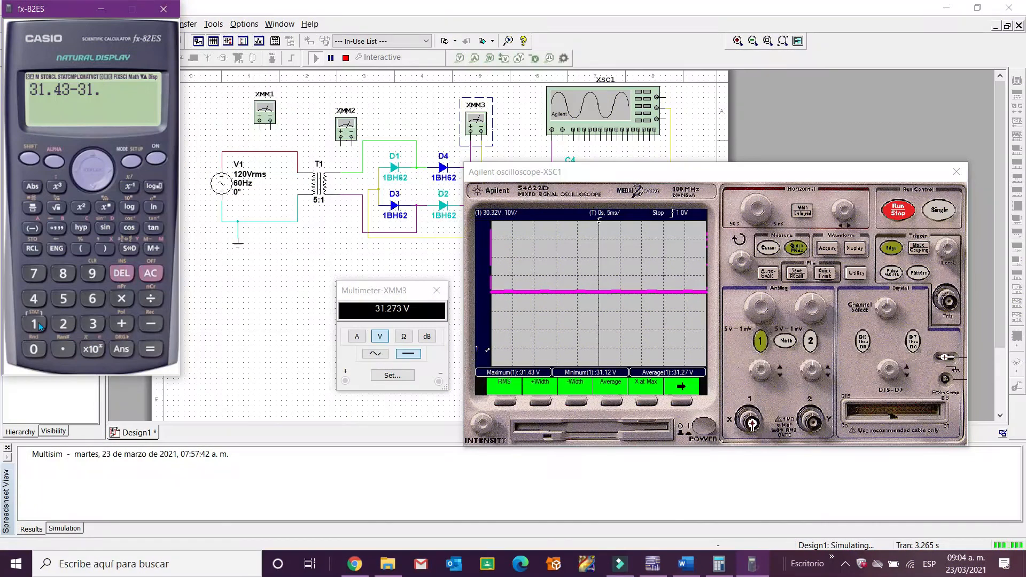
click(34, 324)
click(63, 324)
click(151, 350)
click(37, 159)
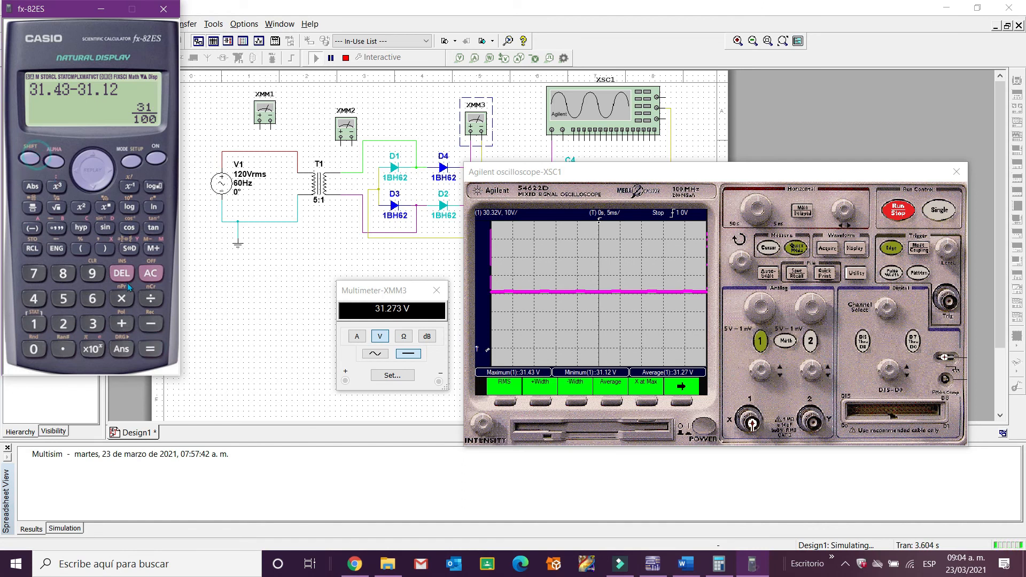
click(151, 349)
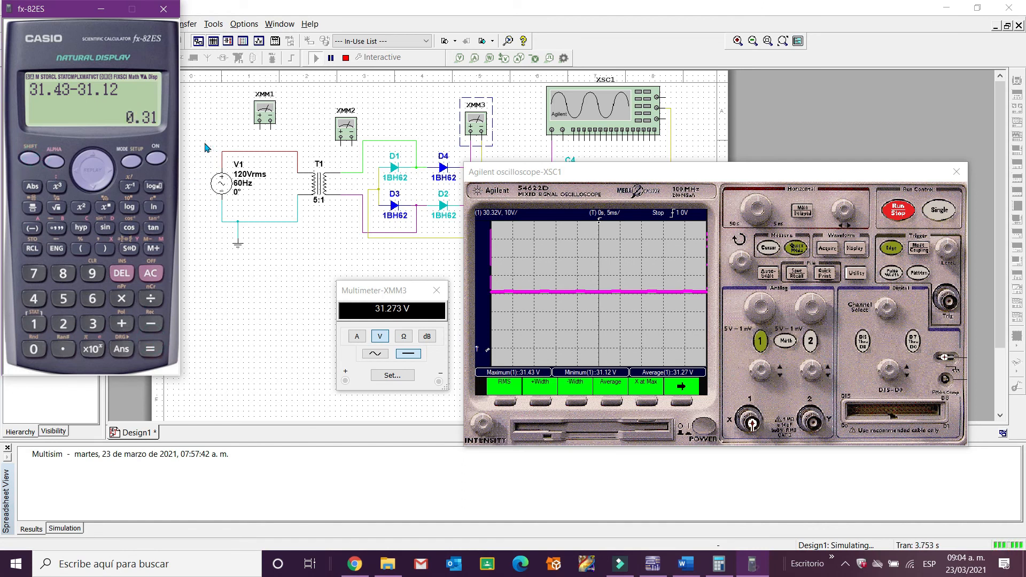
- Compare the measured voltages and calculated ripple with the Word report's 2200 µF section
click(681, 566)
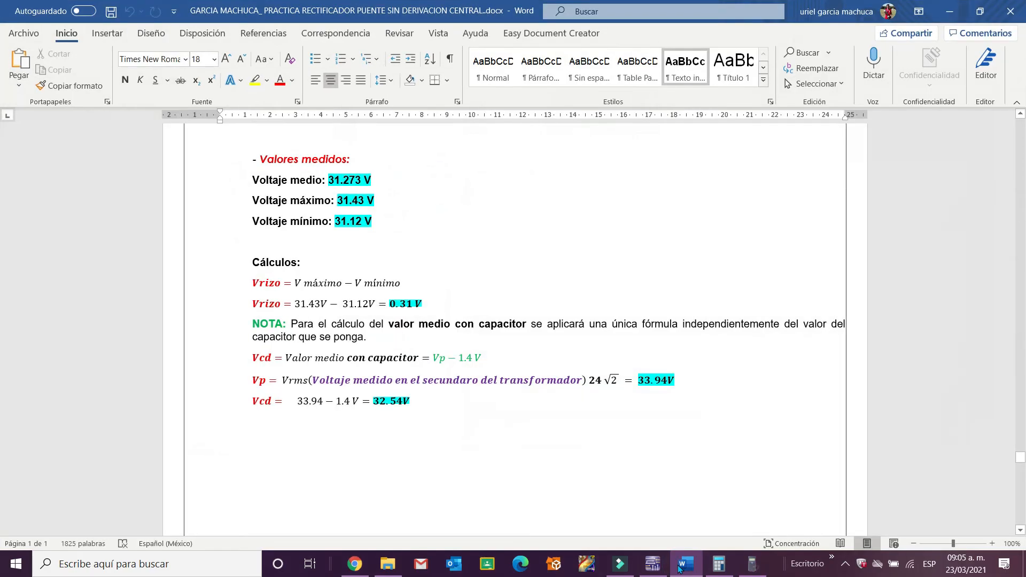
click(752, 564)
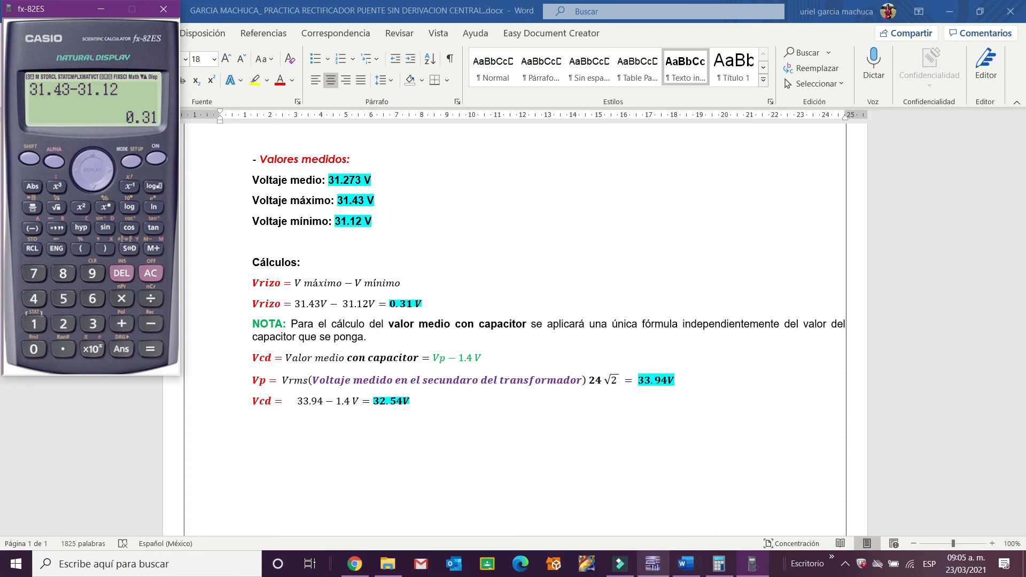
click(653, 564)
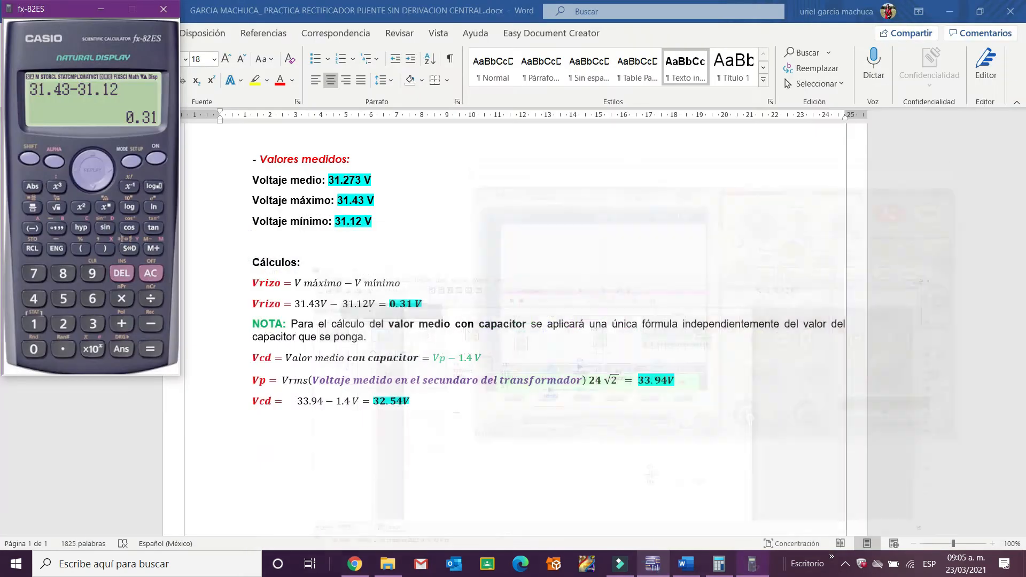
click(653, 564)
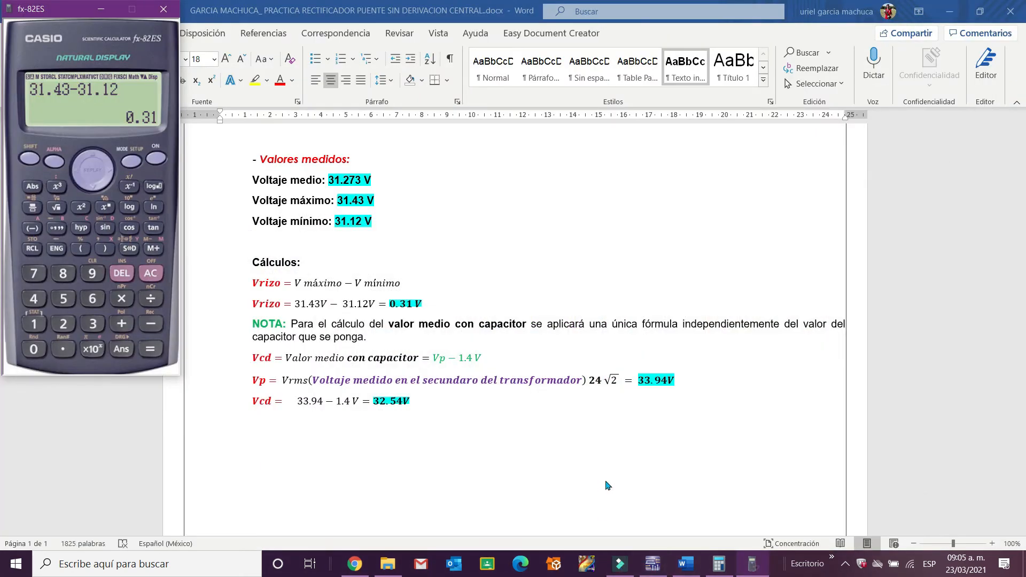
- Read section E of the report, the conclusions on the full-wave bridge rectifier practice
scroll(604, 443, down, 9)
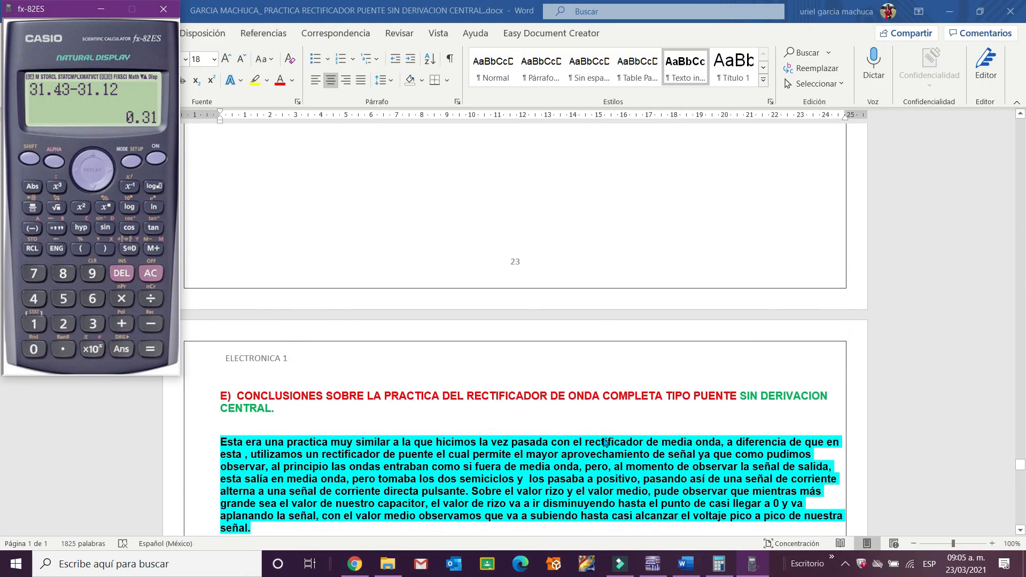
scroll(604, 443, down, 3)
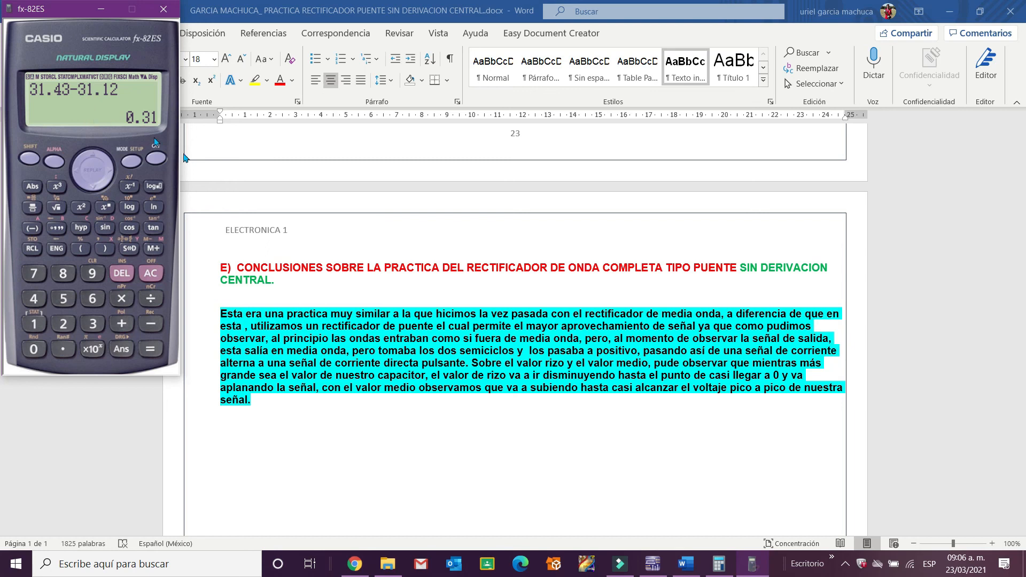
scroll(365, 239, down, 3)
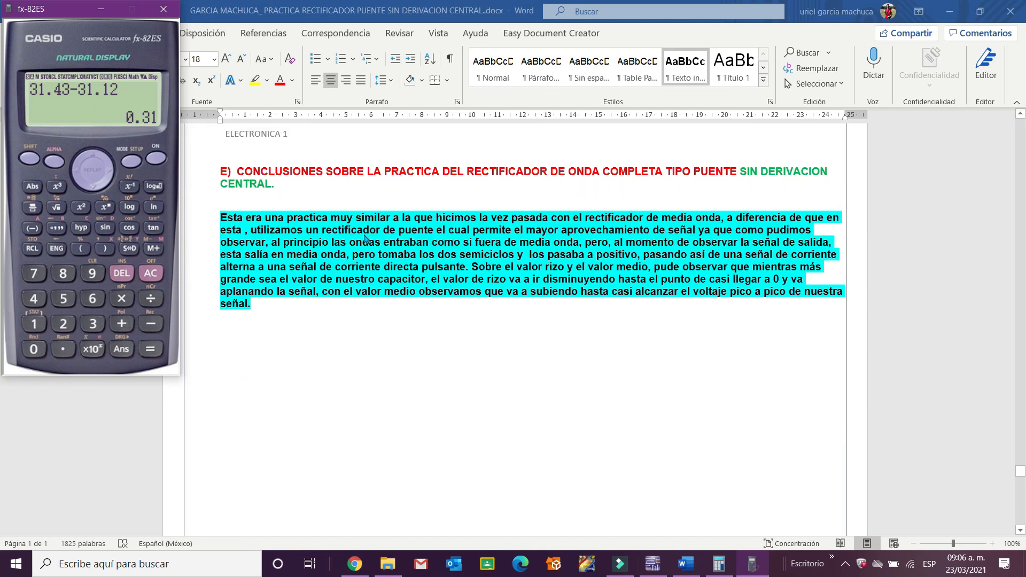